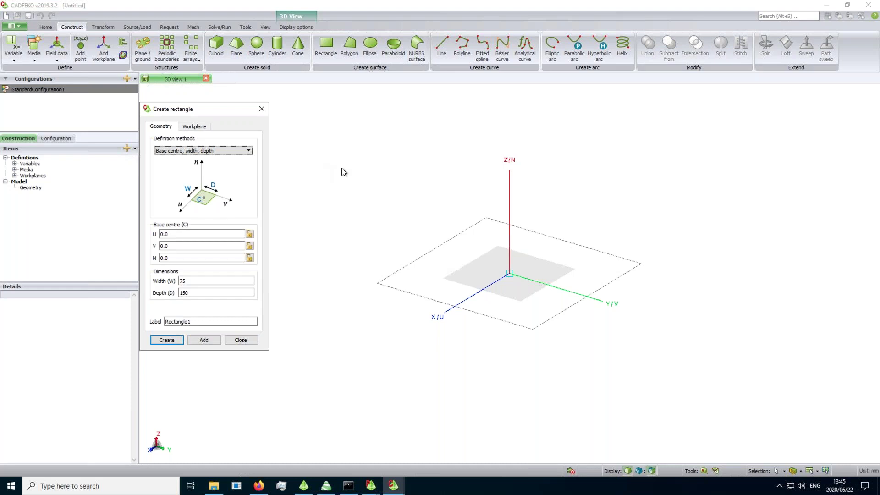
Step: Create a rectangle centred at the origin with a width of 75 mm and a depth of 150 mm
click(344, 172)
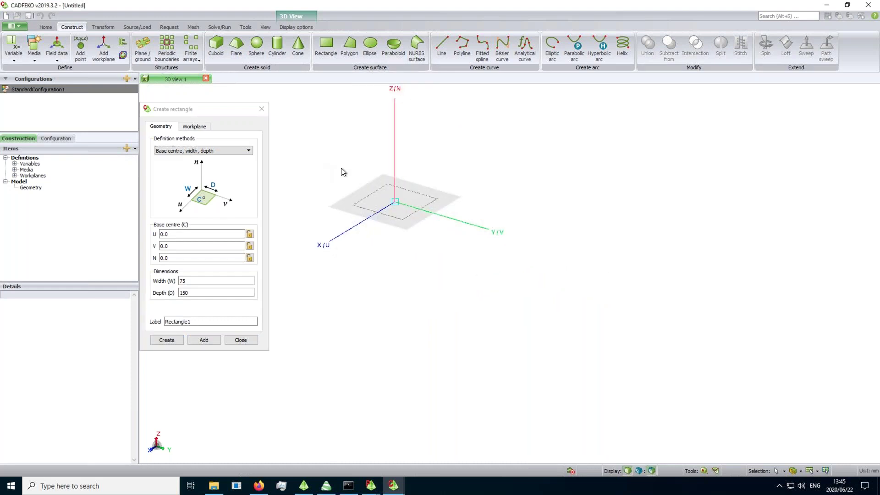
click(170, 340)
click(168, 340)
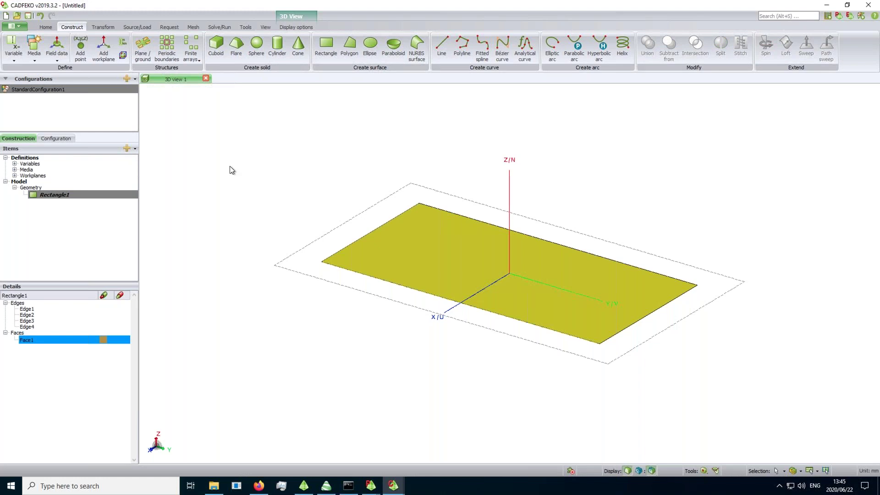
Step: Assign a local mesh size of 5 mm to all four edges of the rectangle
click(233, 171)
key(5)
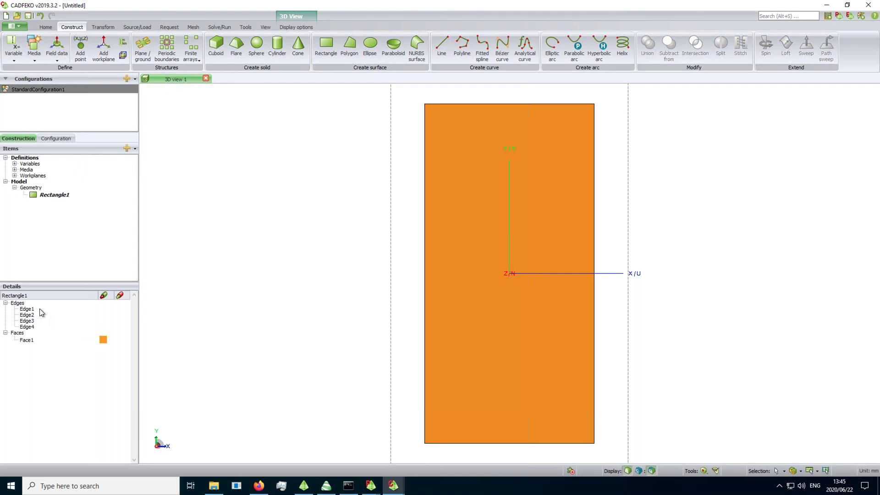
click(54, 196)
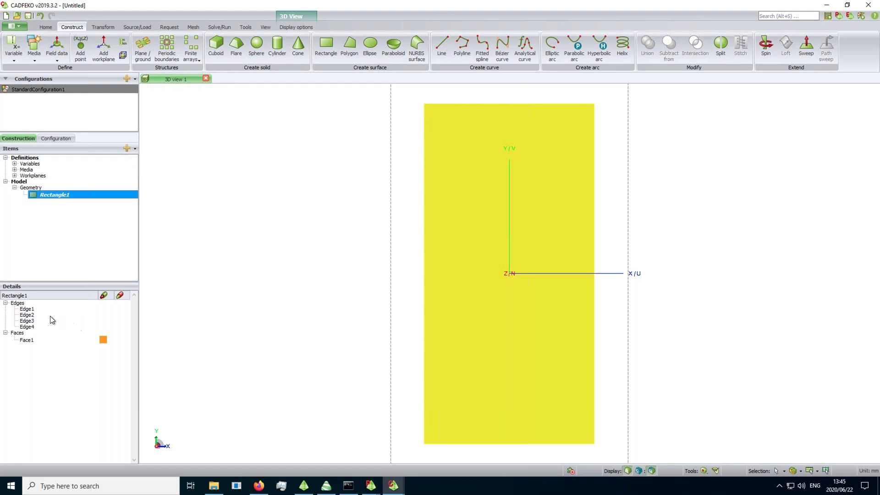
click(46, 309)
shift+click(34, 325)
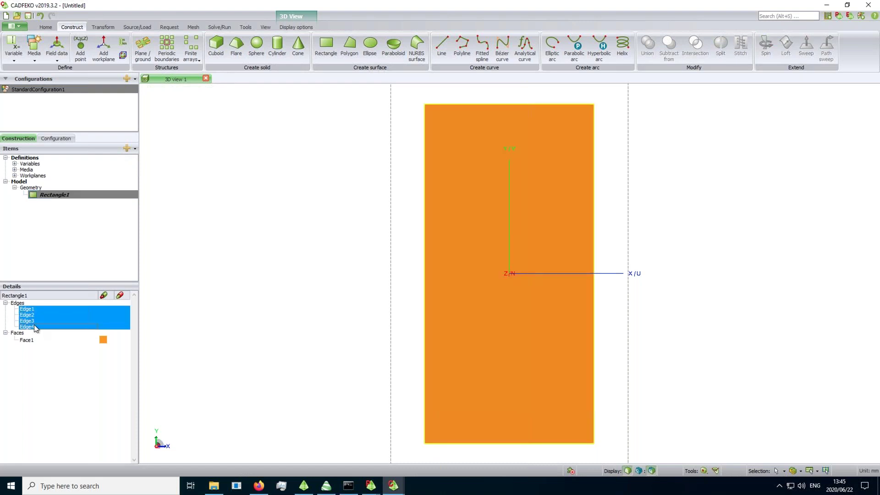
right_click(34, 325)
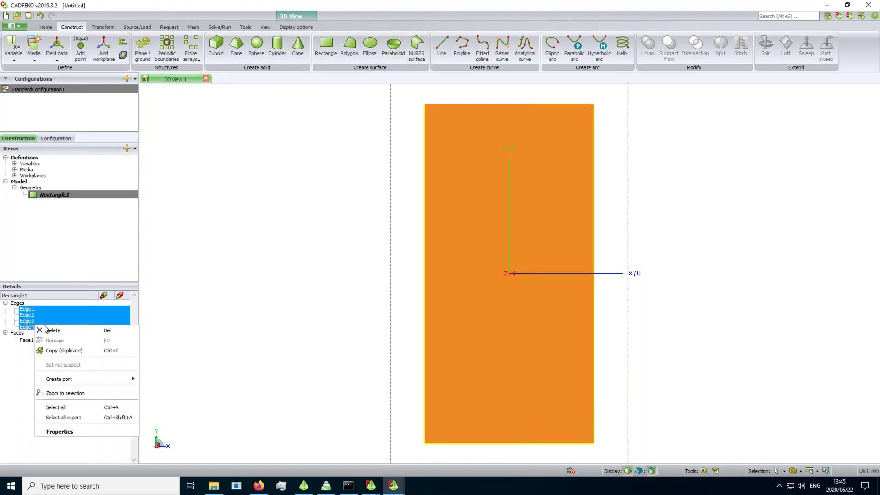
click(85, 432)
click(179, 152)
click(187, 158)
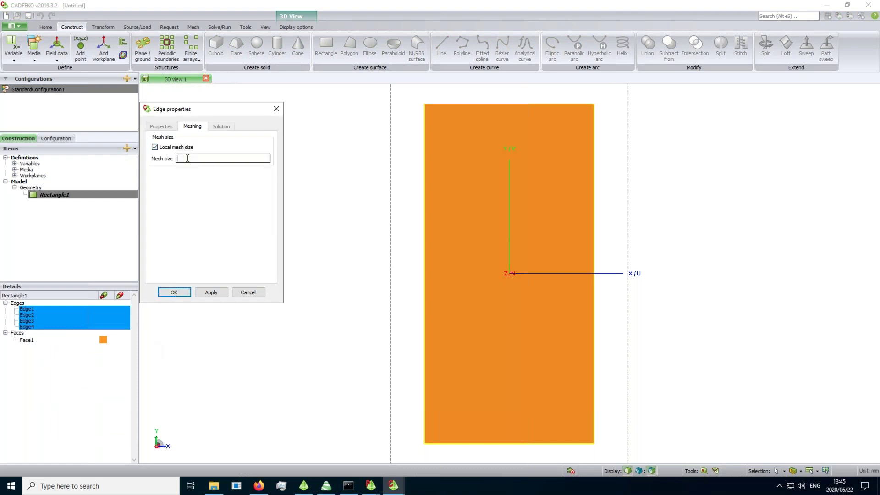
text(5)
click(174, 292)
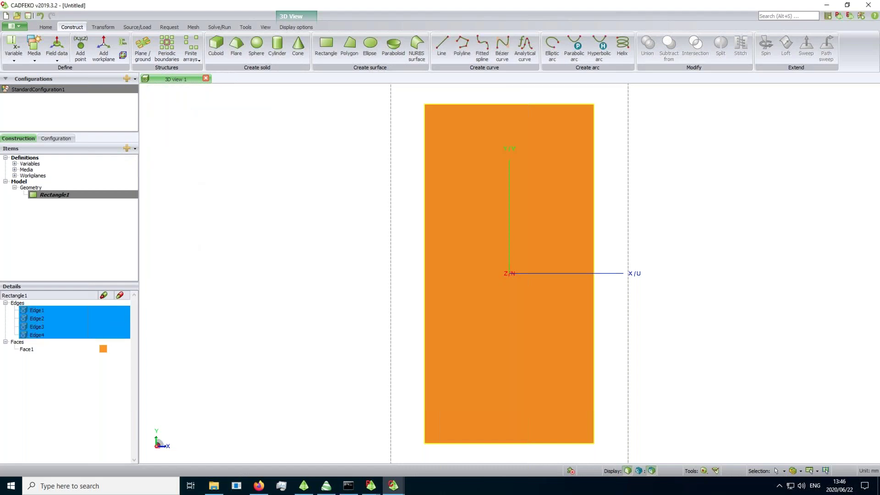
Step: Define geometric symmetry for the X=0 and Y=0 planes
click(217, 27)
click(18, 47)
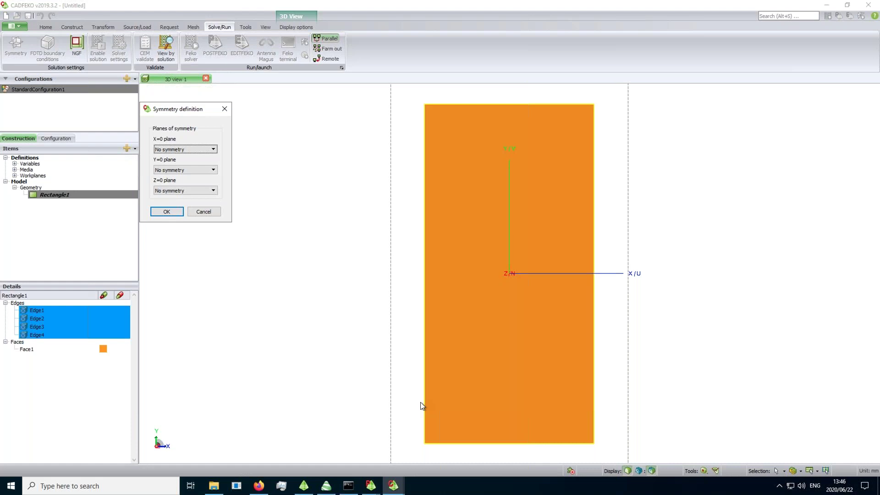
click(204, 149)
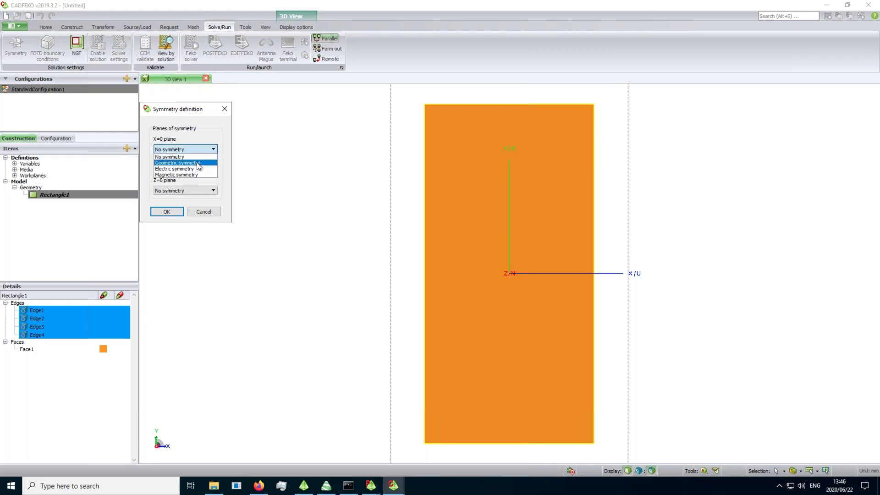
click(196, 162)
click(191, 170)
click(189, 182)
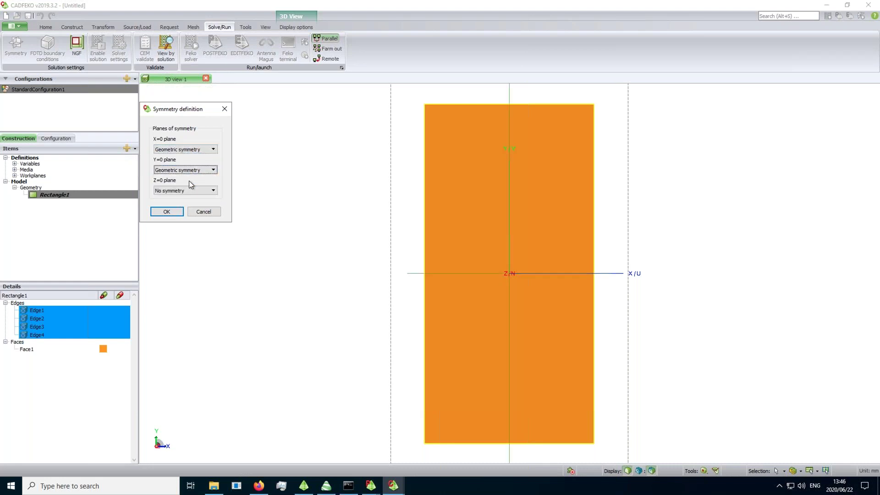
click(167, 211)
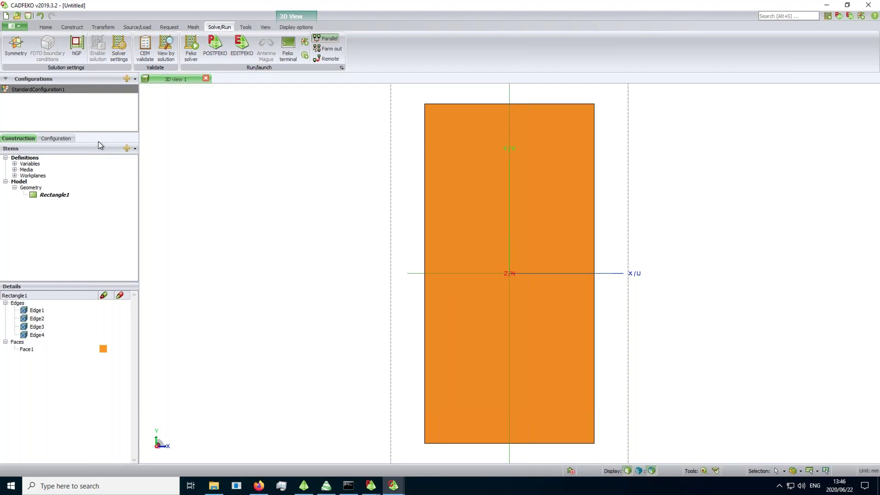
Step: Add a characteristic modes configuration that calculates 10 modes
click(71, 137)
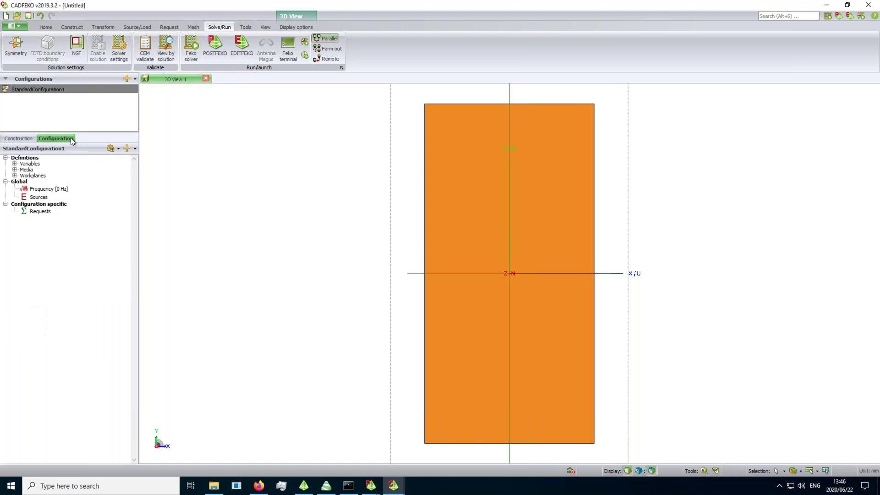
click(129, 79)
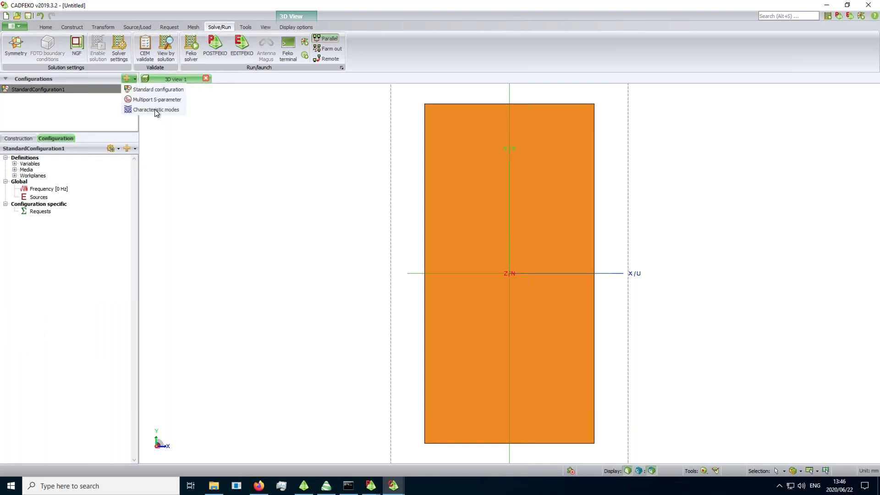
click(155, 109)
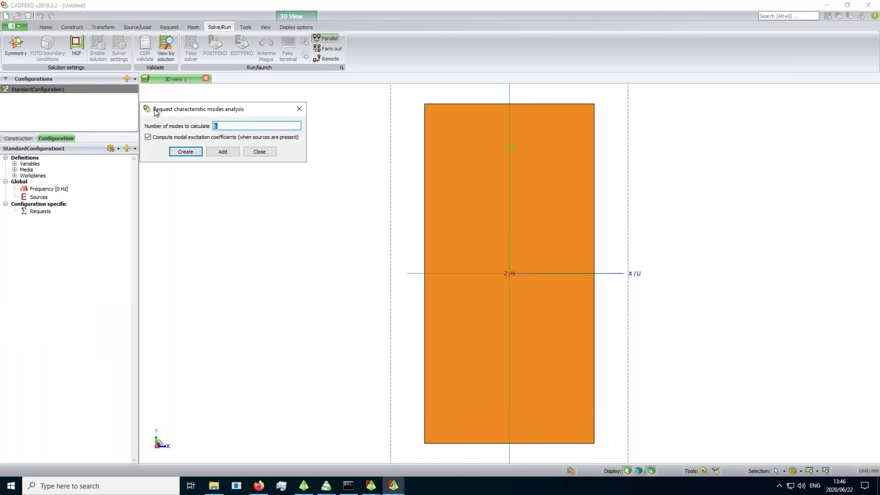
text(10)
click(193, 157)
click(185, 152)
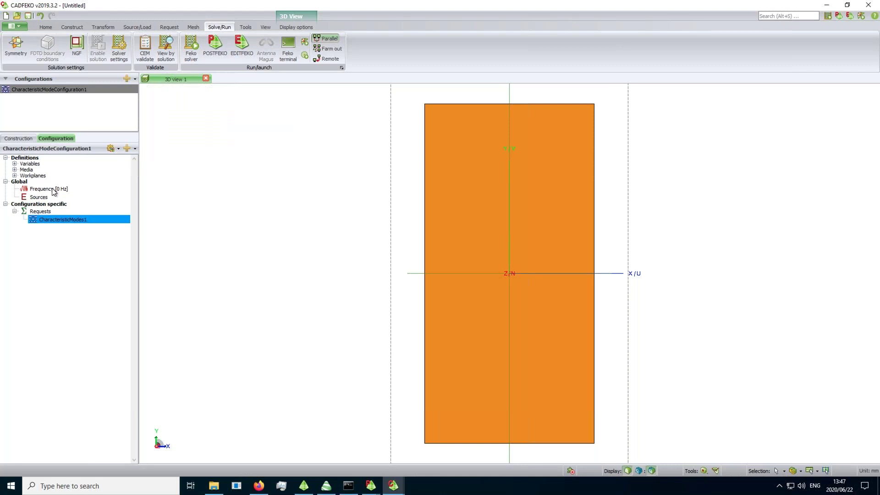
Step: Add a request for all currents to the characteristic modes configuration
right_click(45, 211)
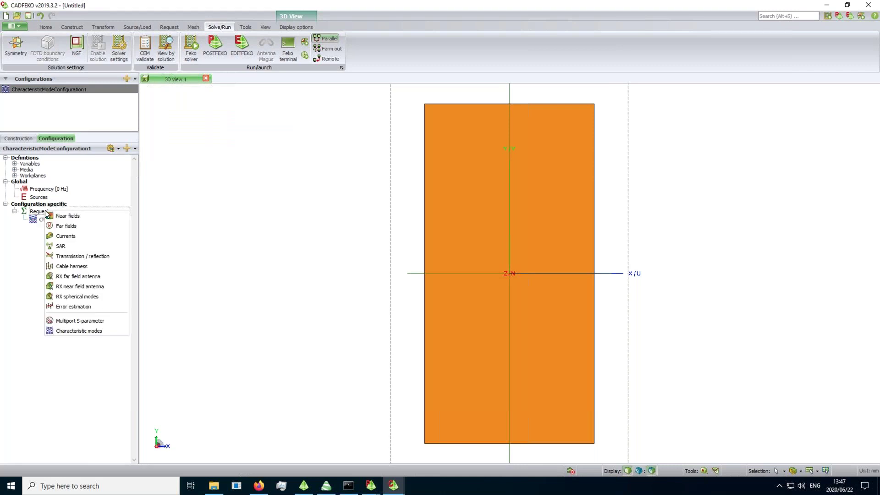
click(72, 239)
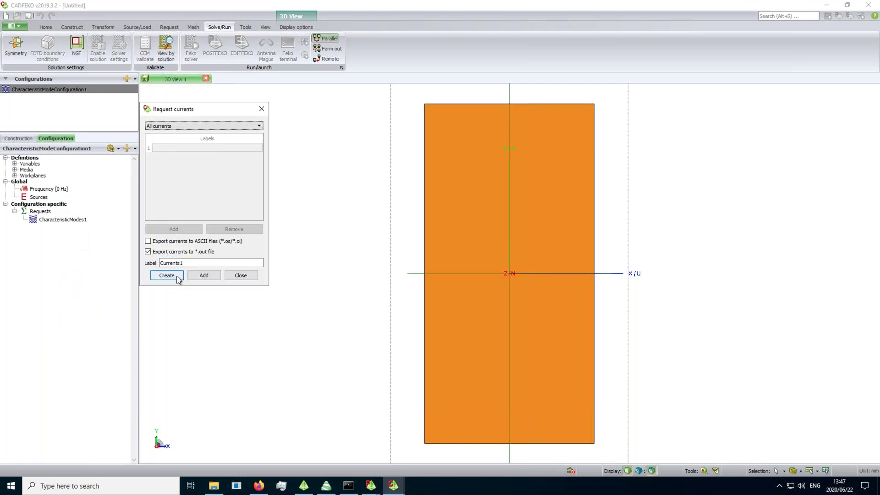
click(167, 275)
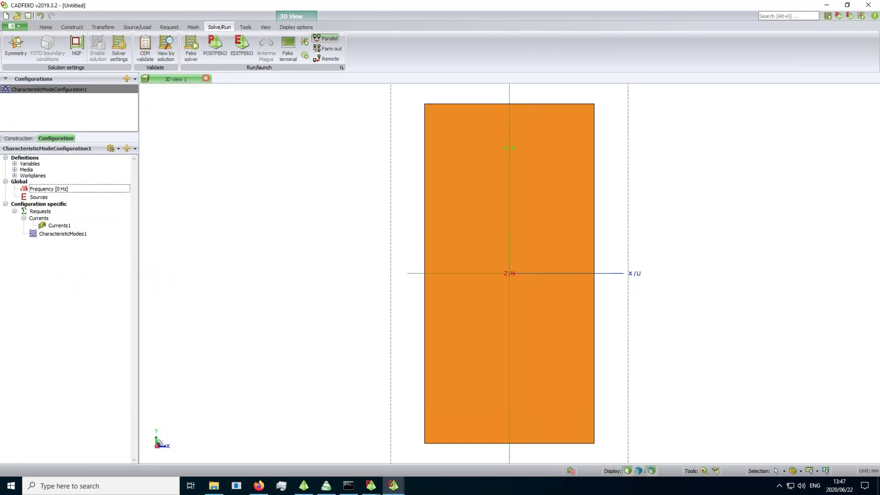
Step: Set the solution frequency to 21 linearly spaced discrete points from 600e6 Hz to 2e9 Hz
key(Return)
click(191, 141)
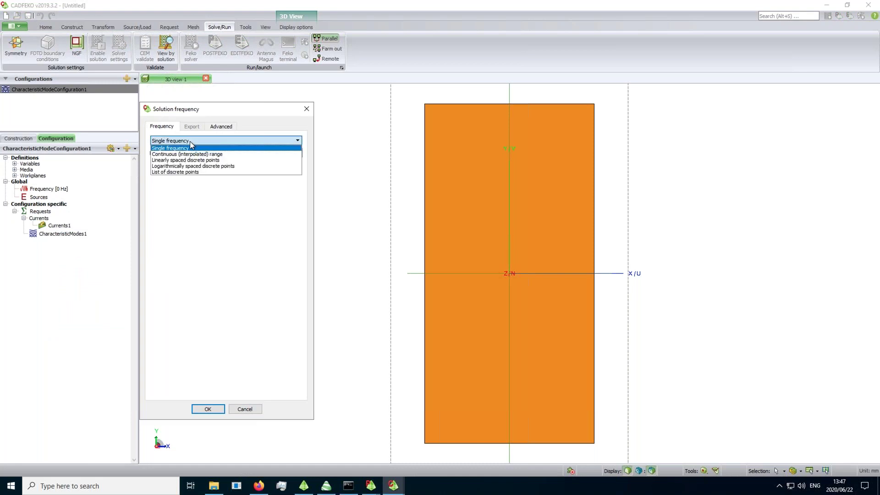
click(191, 160)
click(220, 150)
text(600e6)
key(Tab)
text(2)
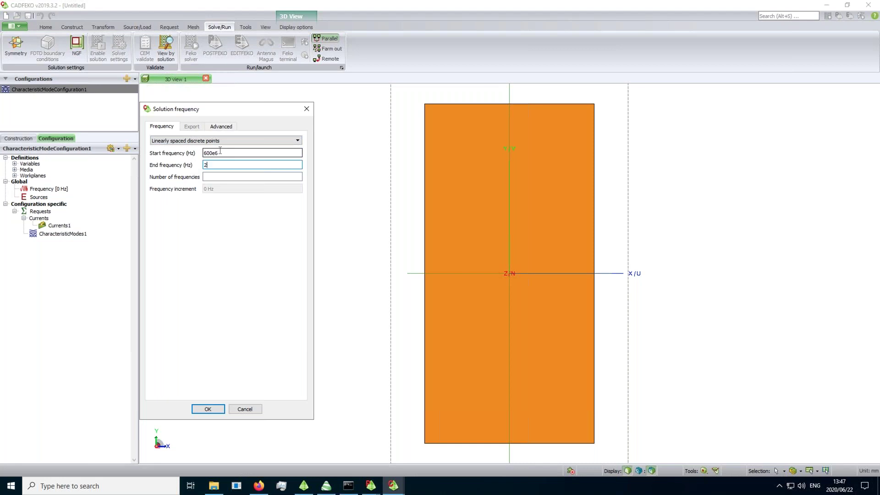
text(e9)
key(Tab)
text(21)
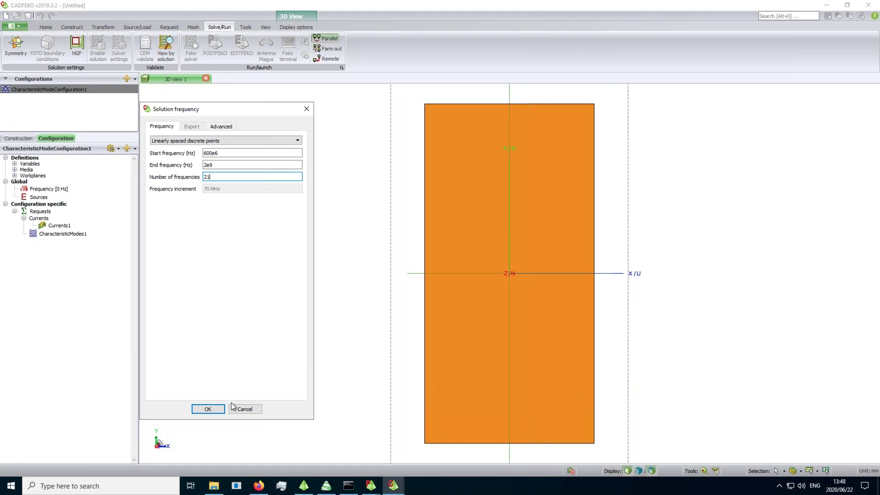
click(217, 412)
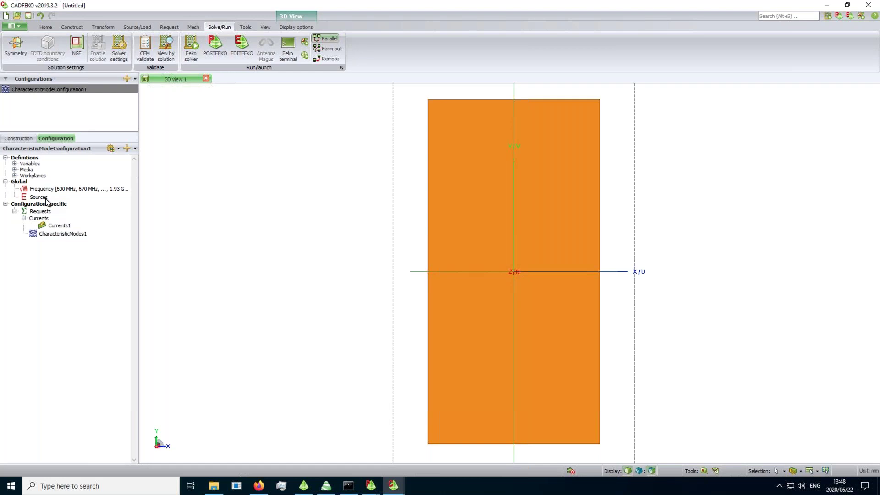
Step: Mesh the whole model with the standard mesh size
key(ctrl+m)
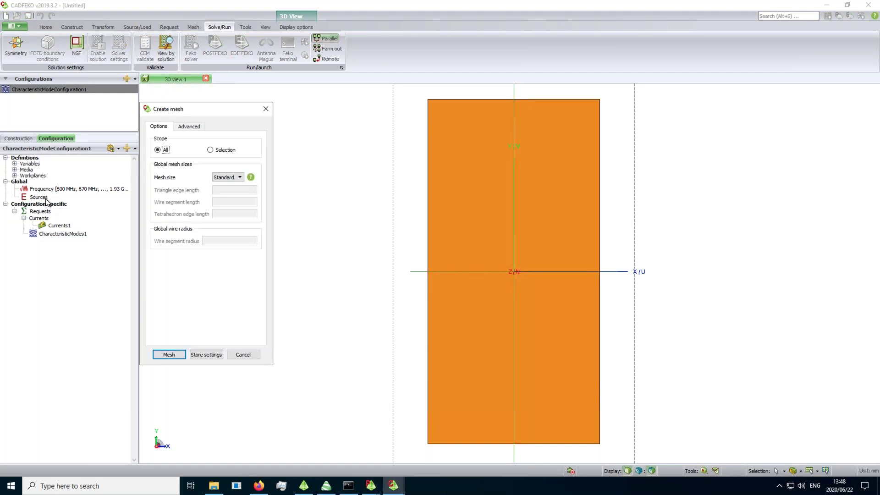
key(Return)
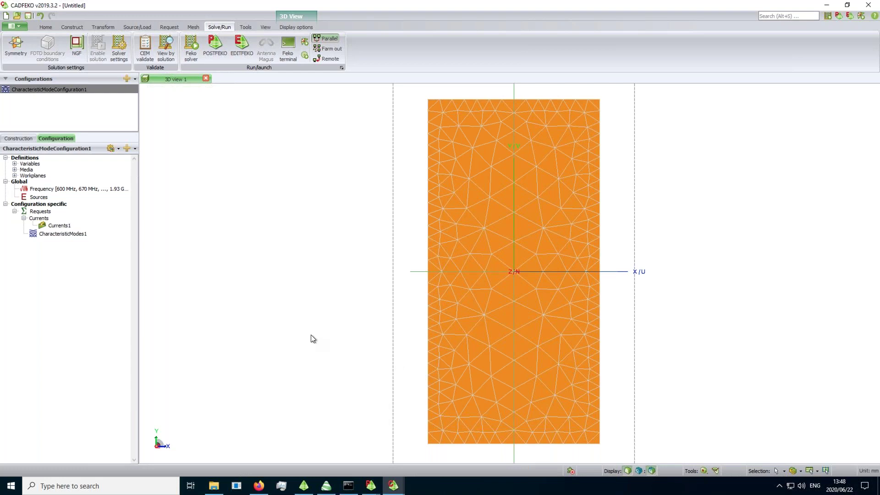
Step: Run the Feko solver, saving the project as ground in the PIFA folder and overwriting the existing files
key(alt+F4)
key(n)
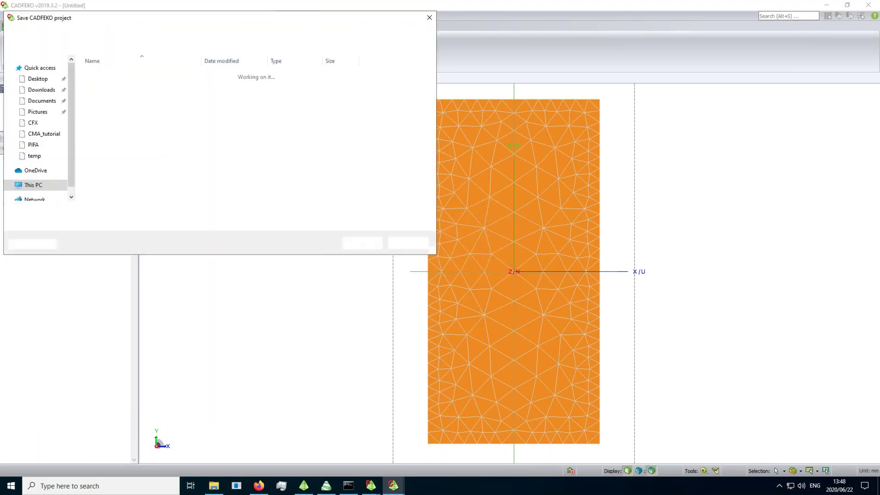
click(199, 104)
click(362, 245)
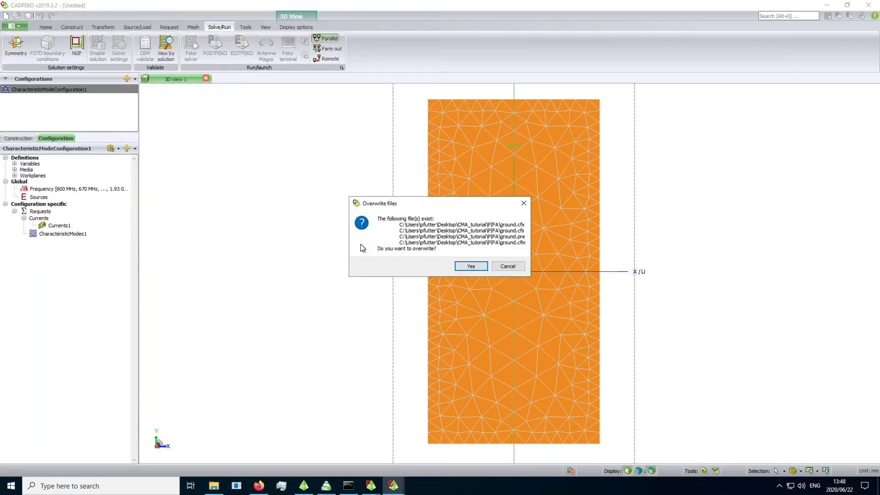
key(Return)
key(Return)
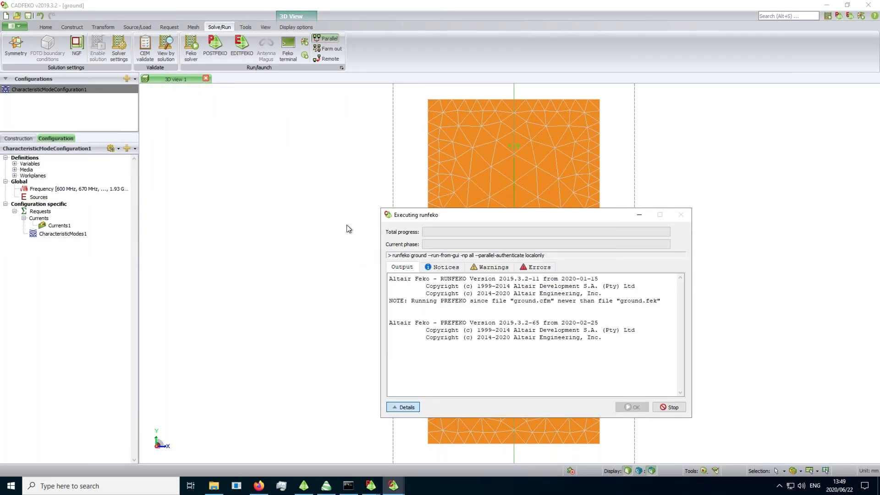
Step: Launch POSTFEKO for the ground model and close the solver progress window once the run is finished
click(219, 49)
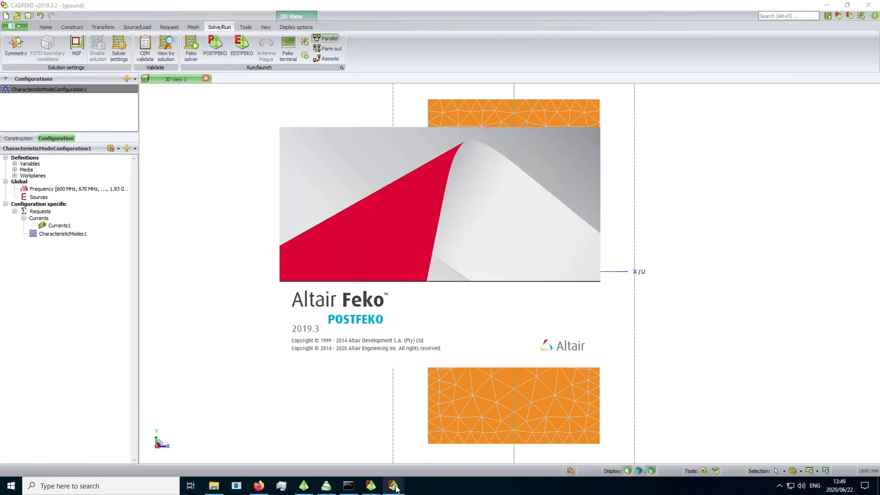
mouse_move(396, 489)
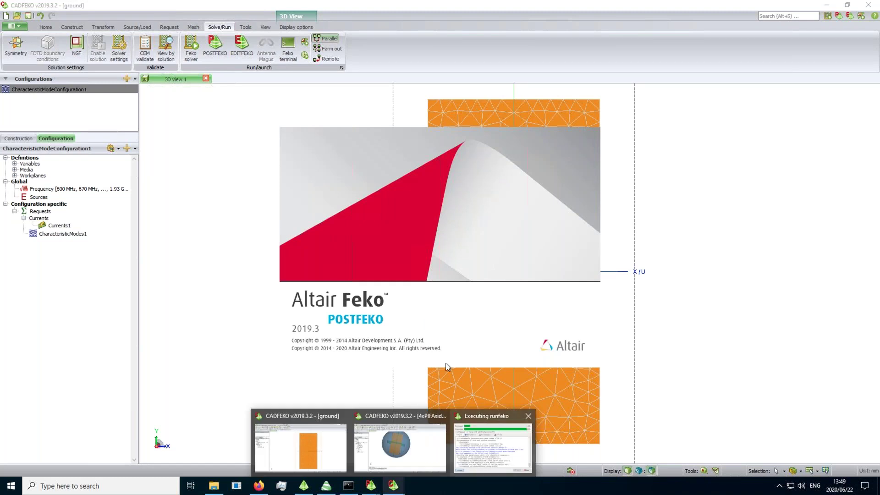
mouse_move(491, 447)
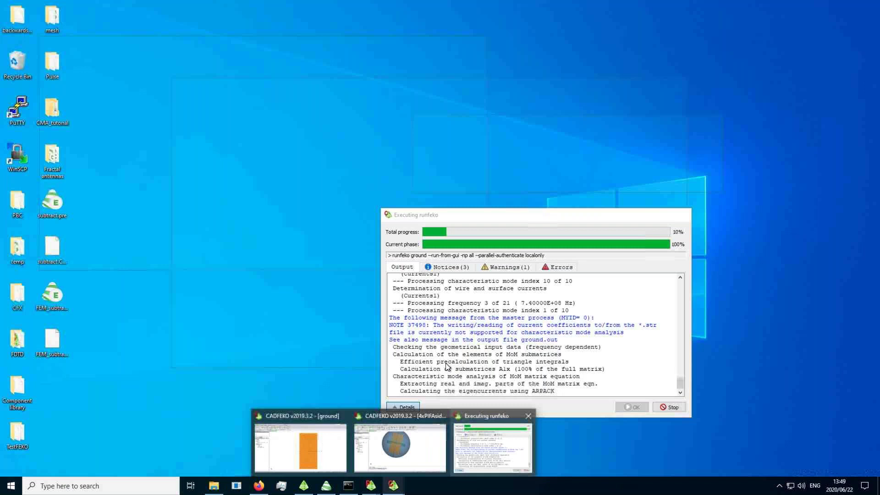
click(490, 447)
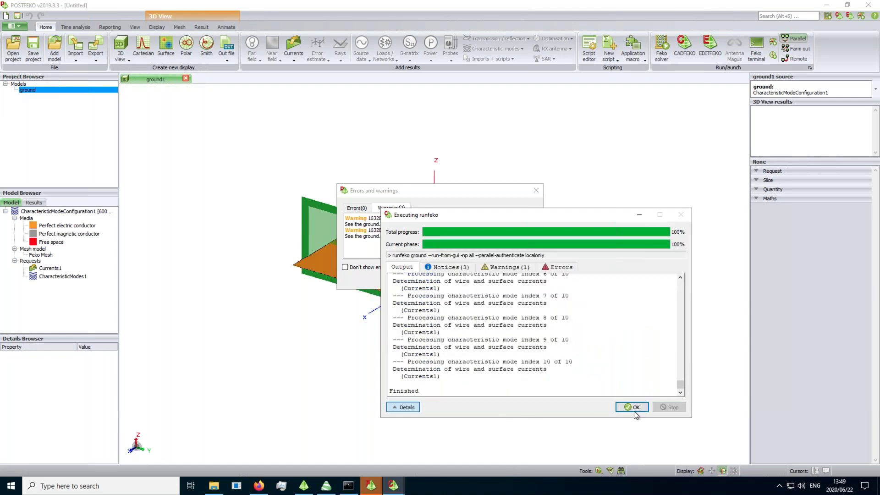
click(635, 408)
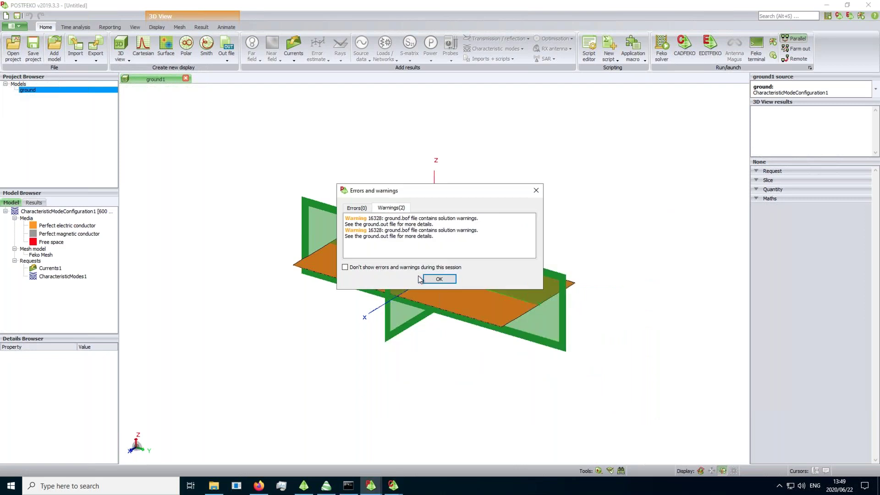
Step: Dismiss the solution warnings in POSTFEKO and show the ground plate from the top view
click(417, 268)
click(438, 279)
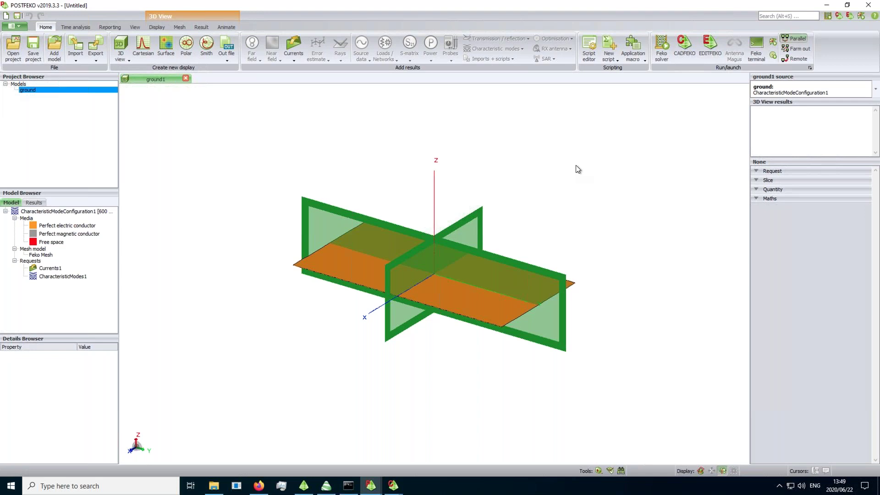
key(t)
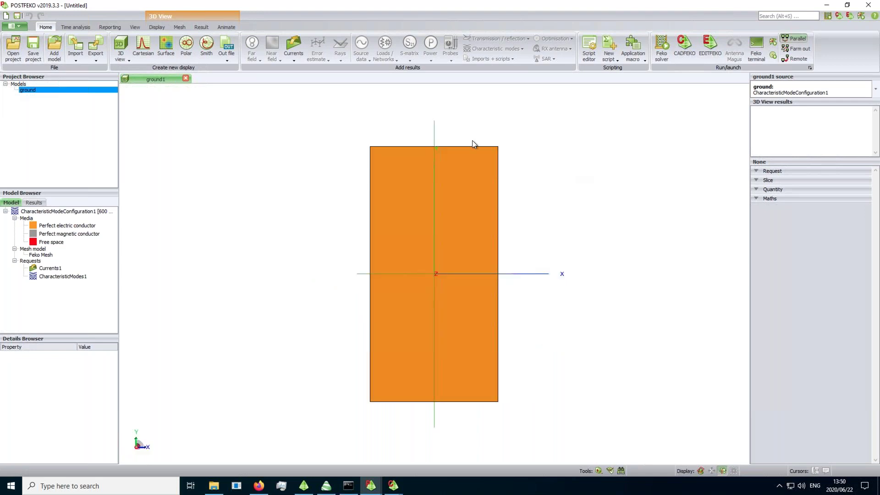
Step: Plot the ground plate's modal significance against frequency with the CMA plotter, leaving out untracked modes, and select the mode 1 trace
click(632, 54)
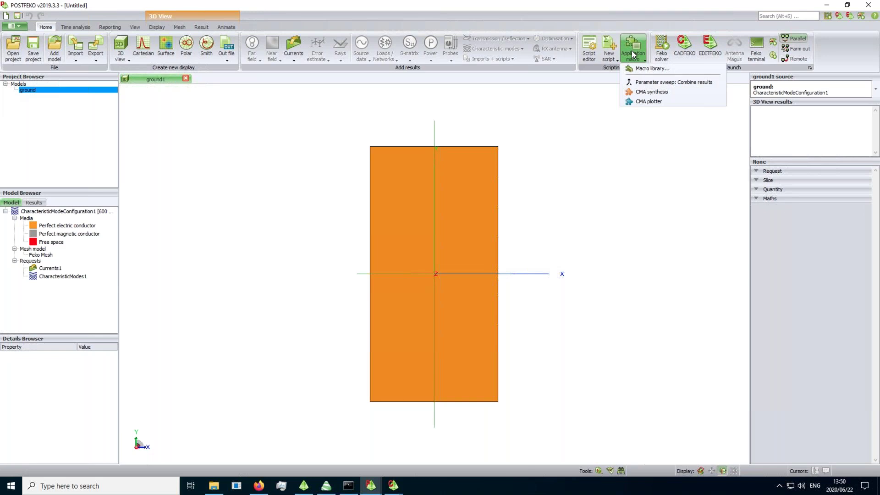
click(656, 102)
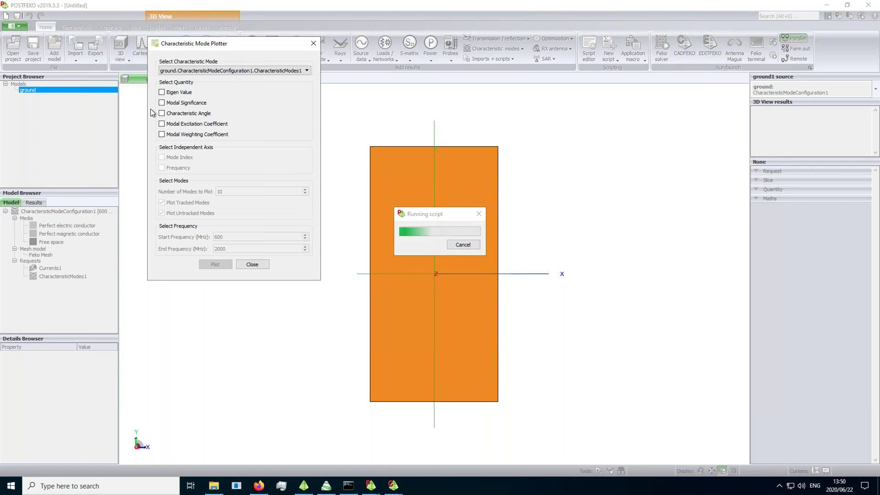
click(179, 105)
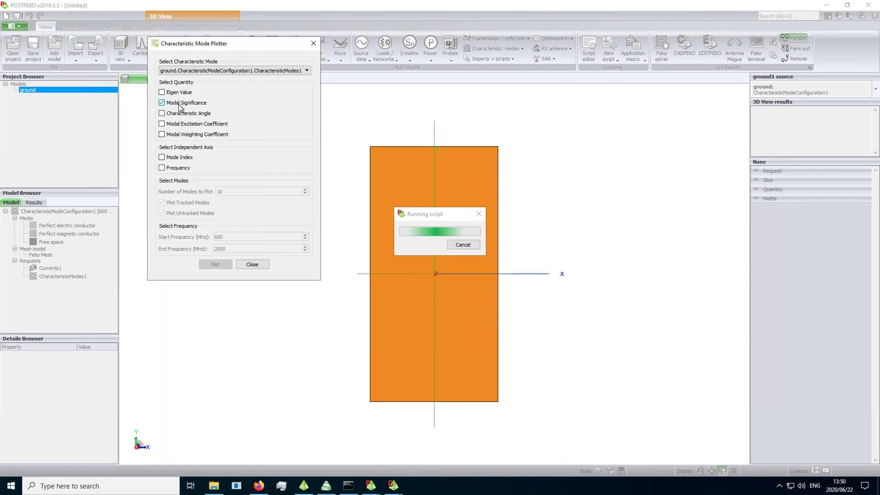
click(181, 169)
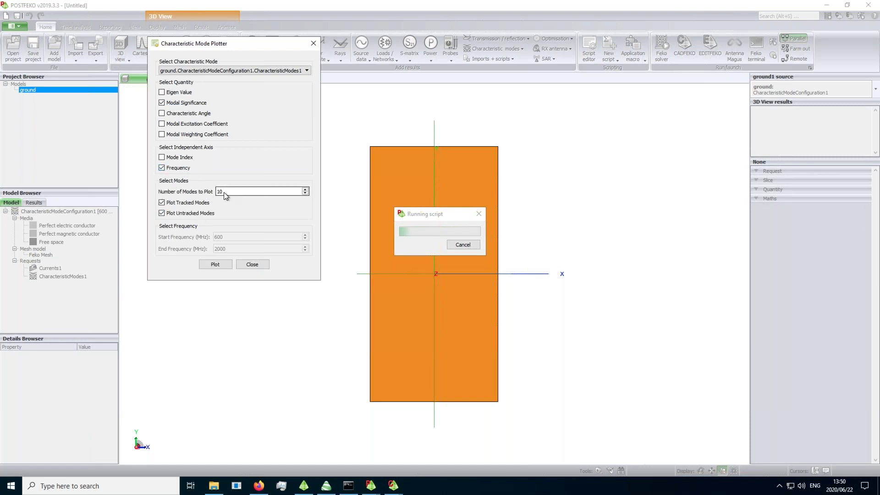
click(185, 216)
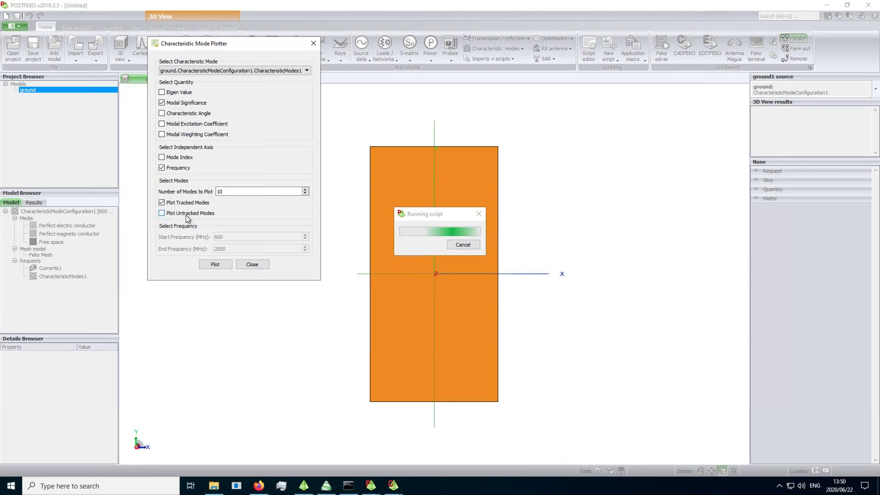
click(214, 264)
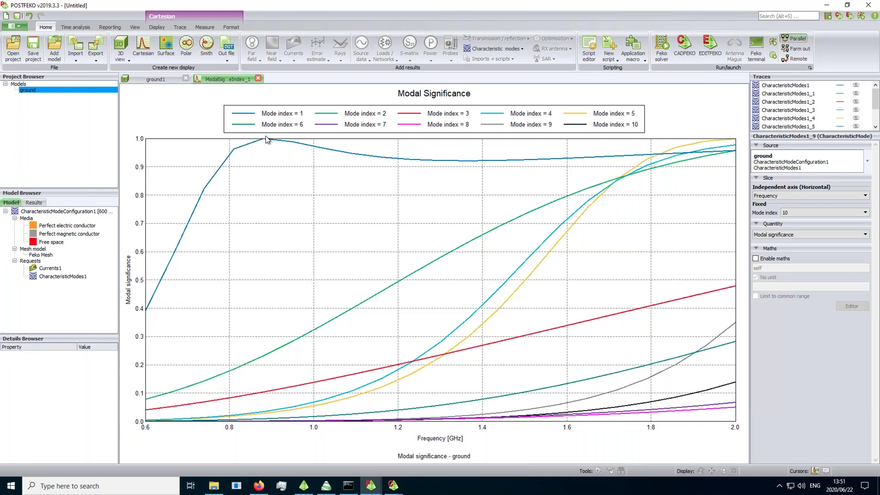
click(234, 152)
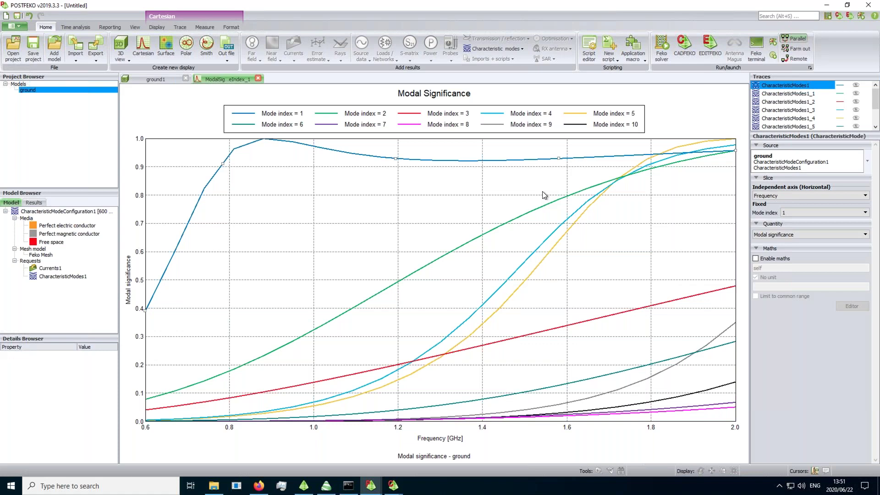
Step: Add the Currents1 surface currents to the ground plate's 3D view, scaled in dB and with direction arrows shown
click(151, 78)
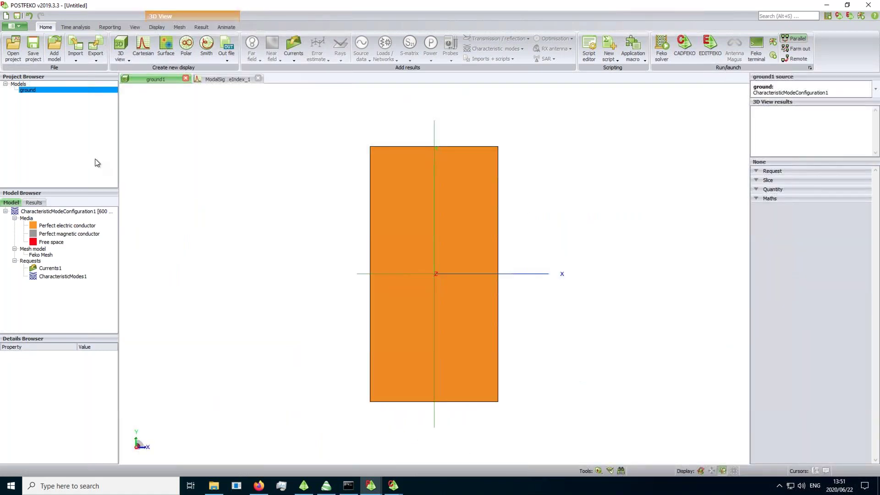
click(58, 269)
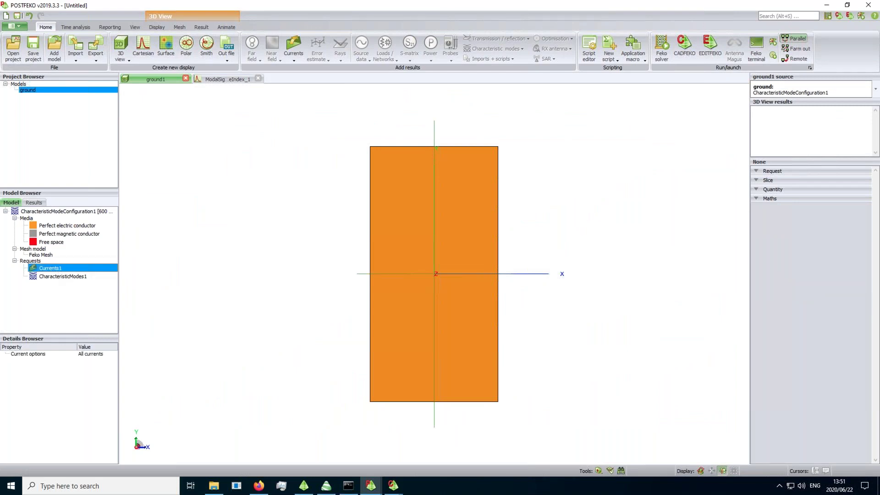
double_click(57, 269)
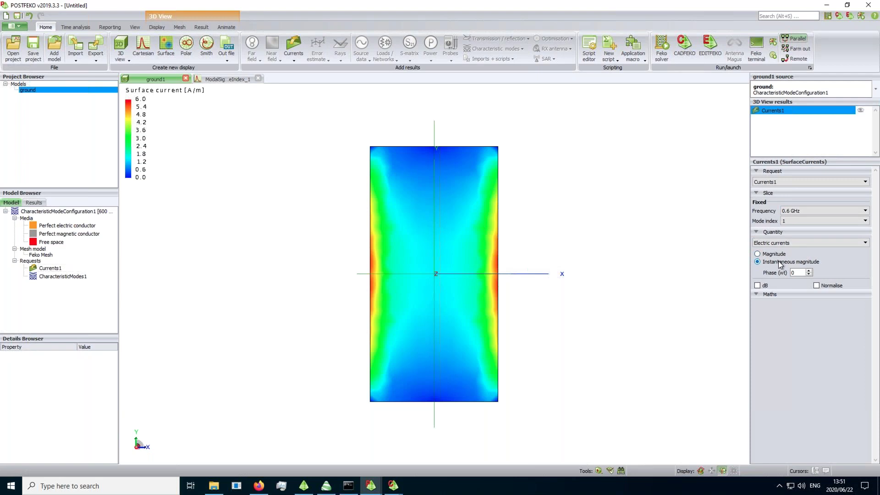
click(764, 286)
click(202, 27)
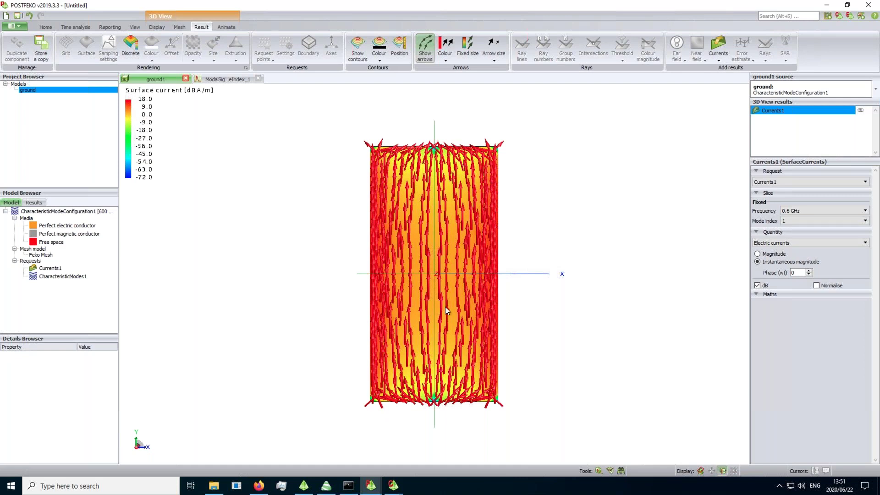
Step: Examine the ground plate's surface currents at 0.6 GHz for mode indices 1, 2 and 3
click(791, 219)
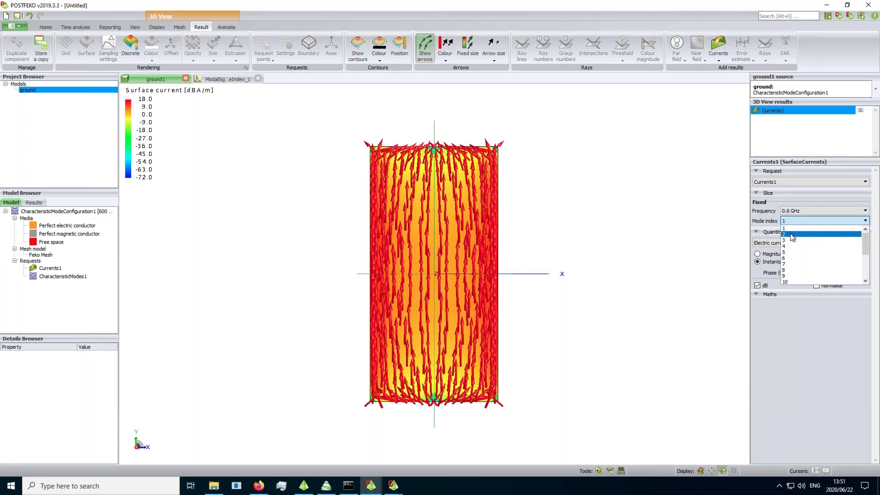
click(792, 227)
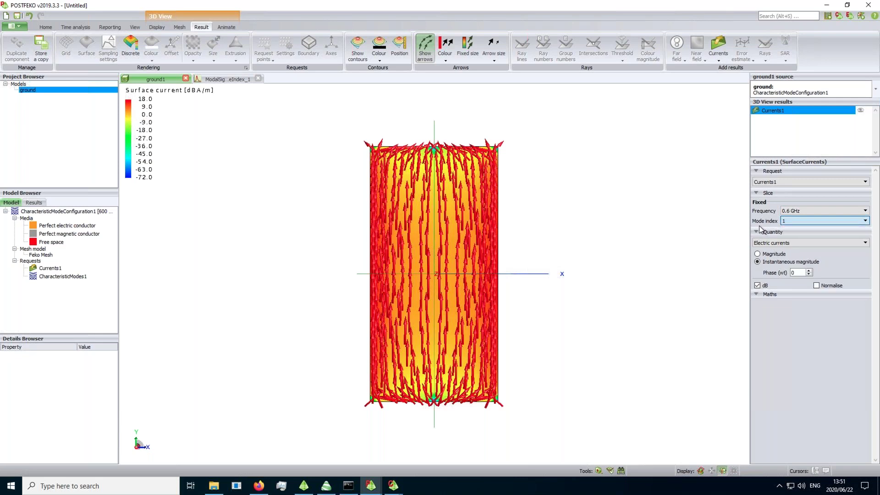
key(Down)
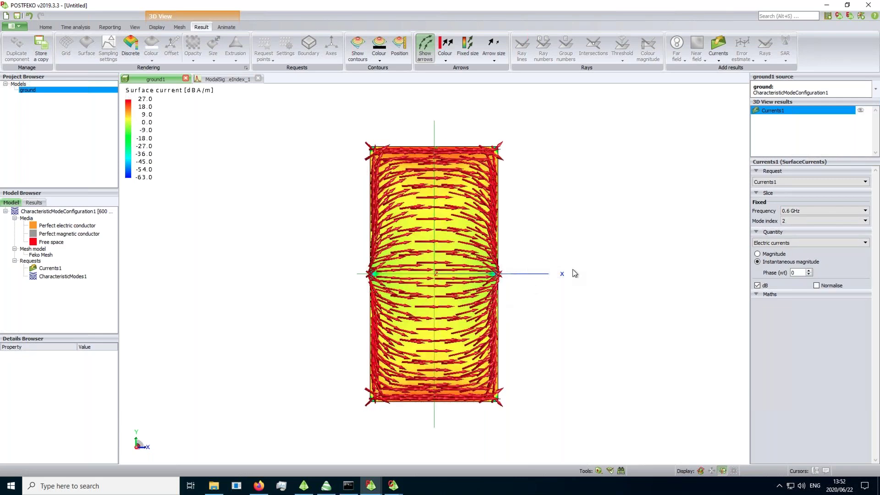
click(792, 219)
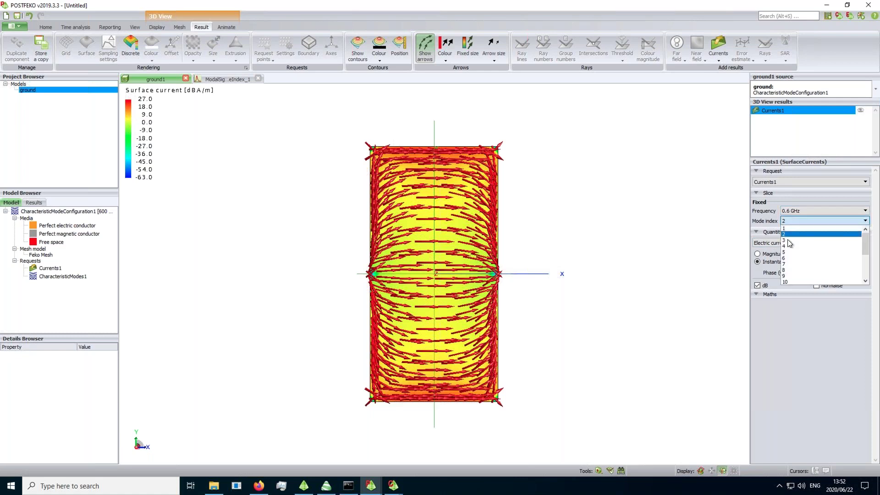
key(Escape)
key(Down)
key(Tab)
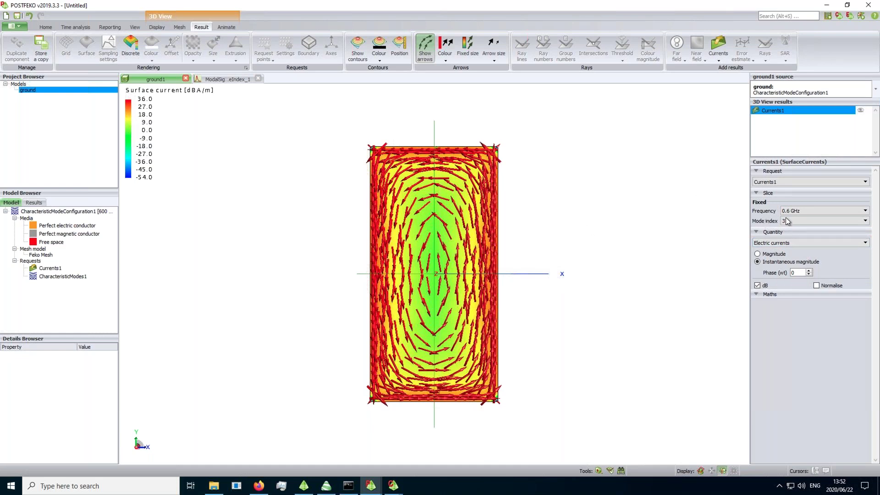
Step: Examine the surface currents at 0.6 GHz for mode indices 4 through 9 in turn
scroll(785, 217, down, 1)
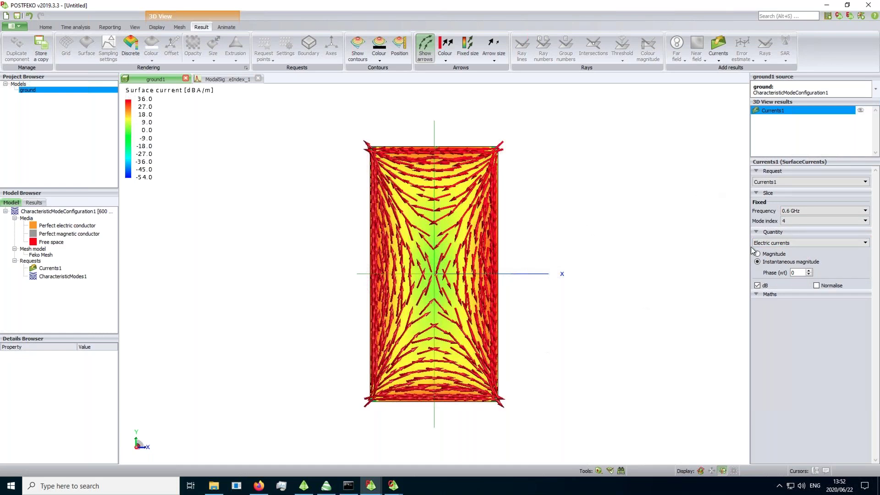
key(Down)
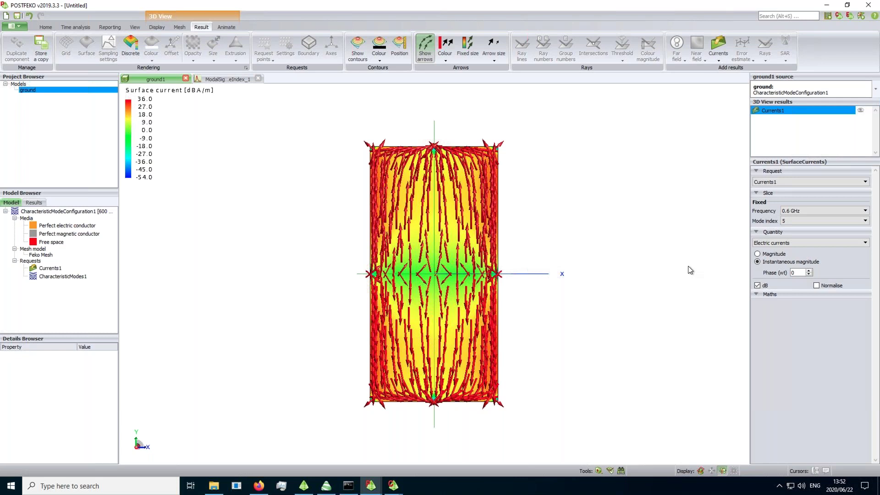
key(Down)
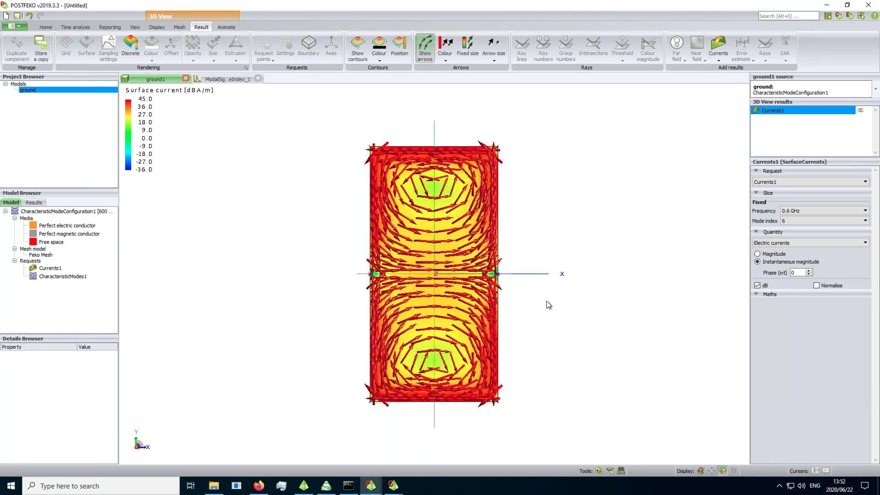
key(Down)
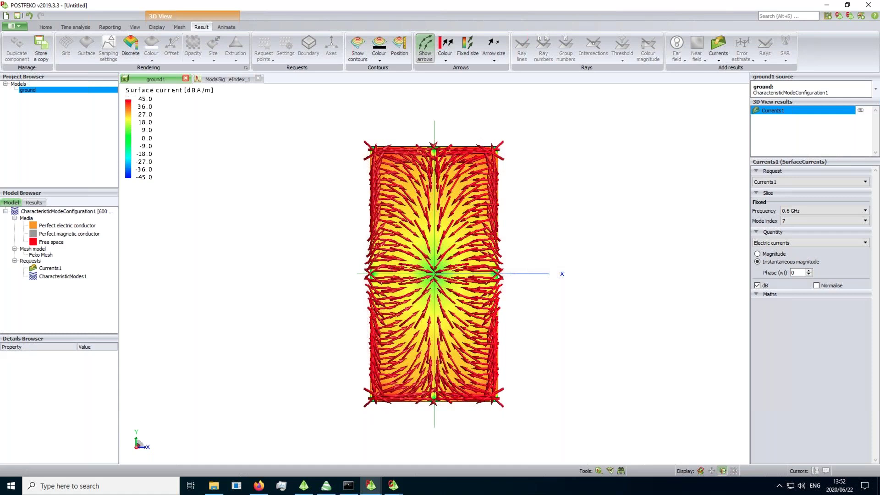
key(Down)
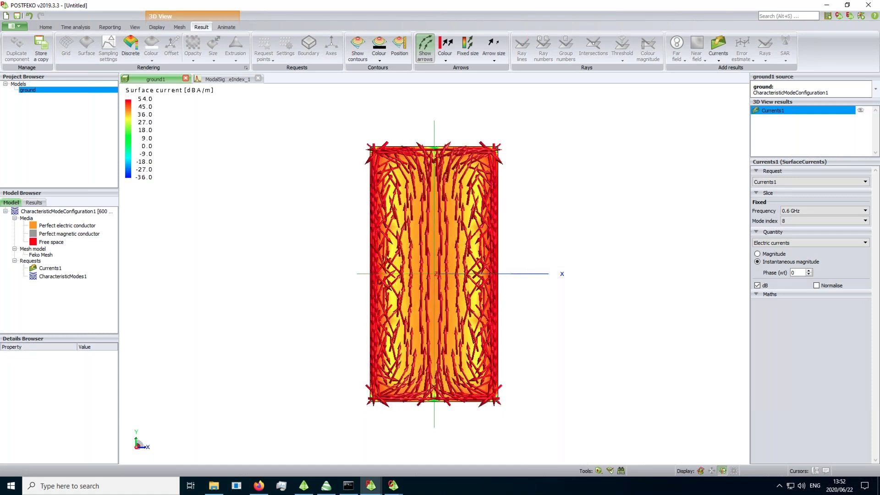
key(Down)
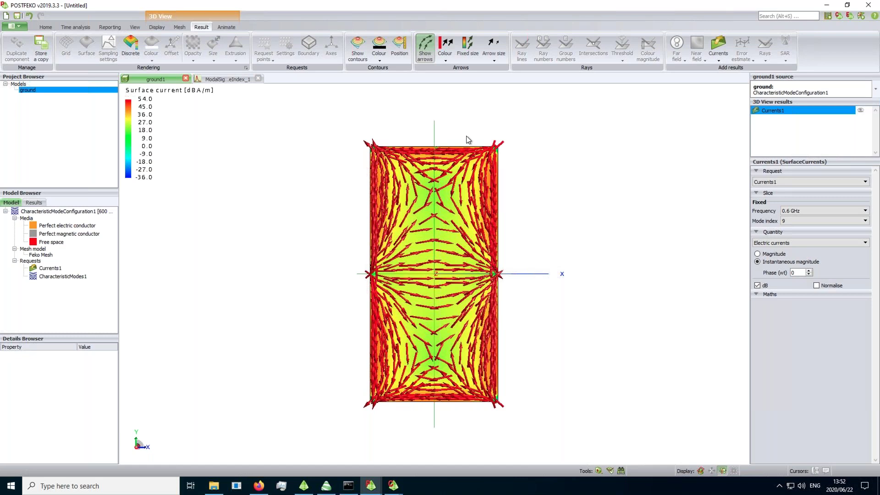
Step: Review the modal significance graph again and switch to the POSTFEKO window with the PIFAside_longedge_600 project
click(225, 79)
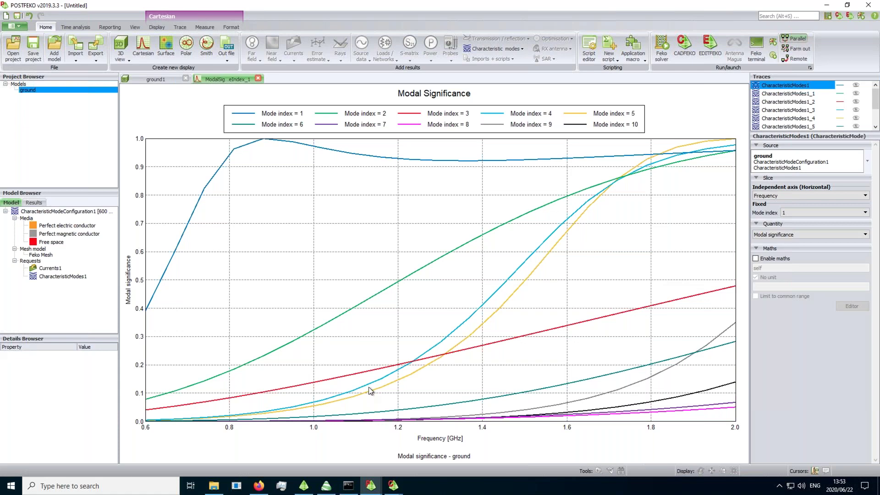
click(371, 486)
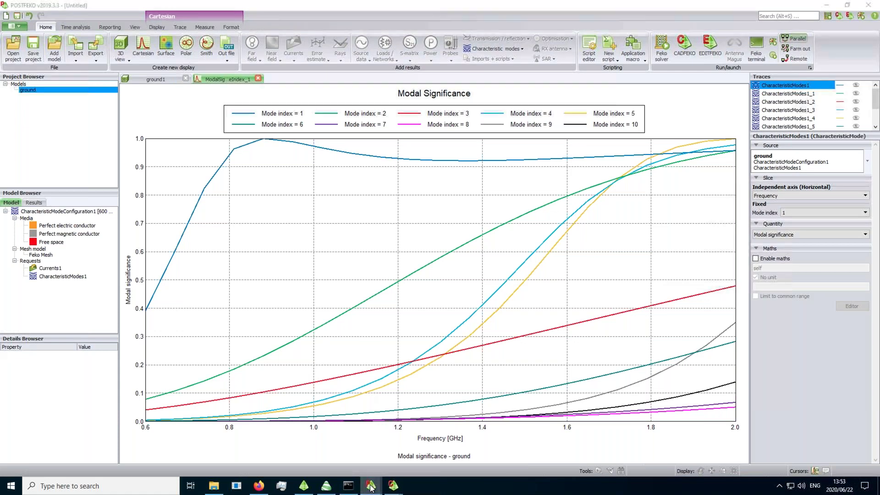
mouse_move(371, 487)
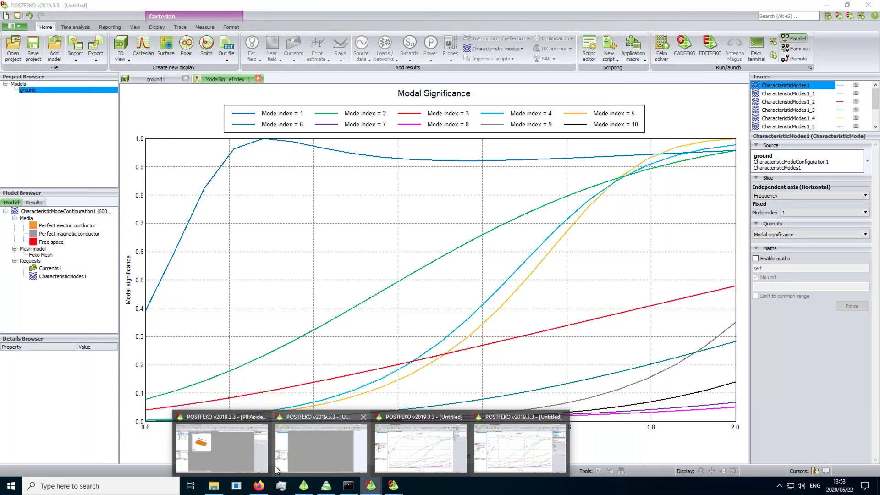
click(243, 446)
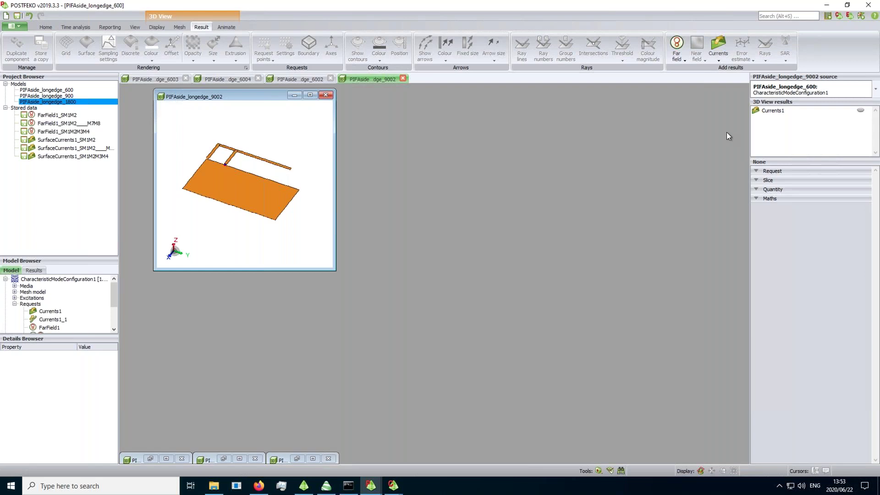
Step: Compare the PIFA geometries by showing the characteristic mode configurations of PIFAside_longedge_900 and PIFAside_longedge_1800 in the 3D view
click(802, 94)
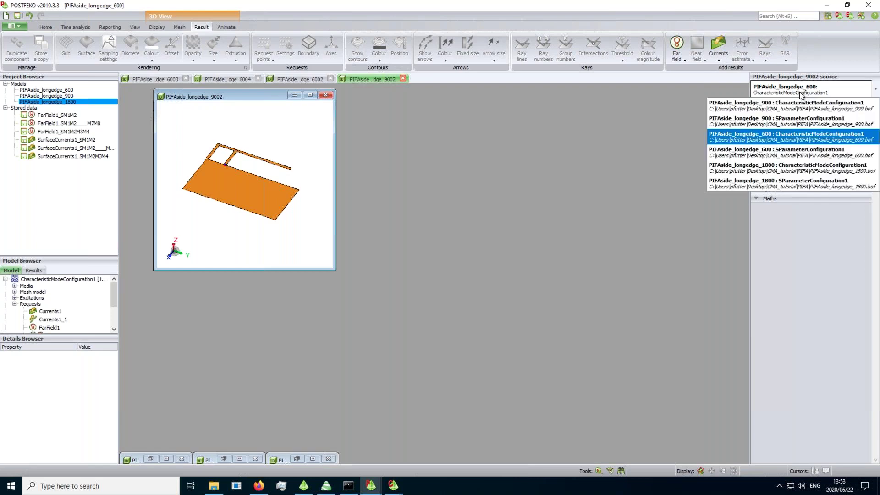
click(800, 111)
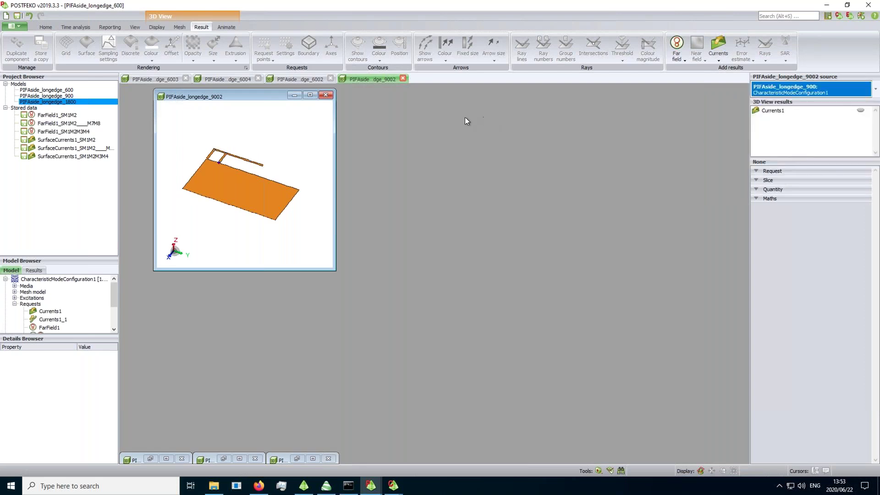
click(826, 93)
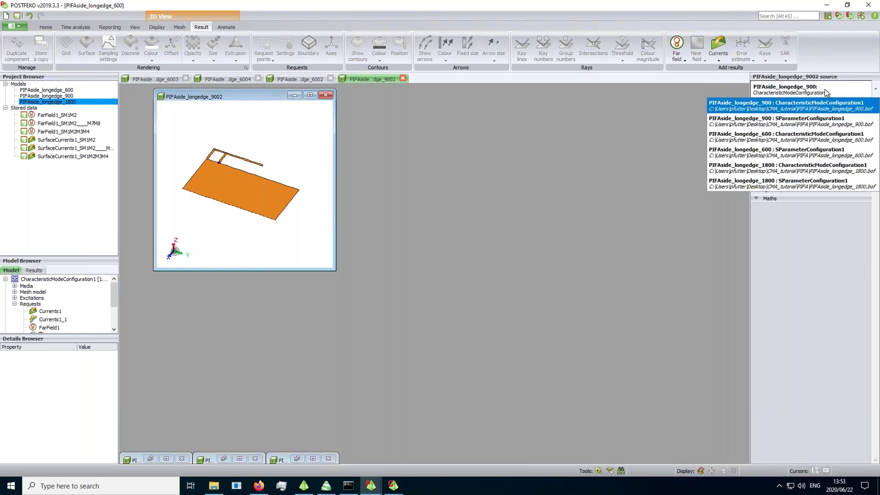
click(798, 173)
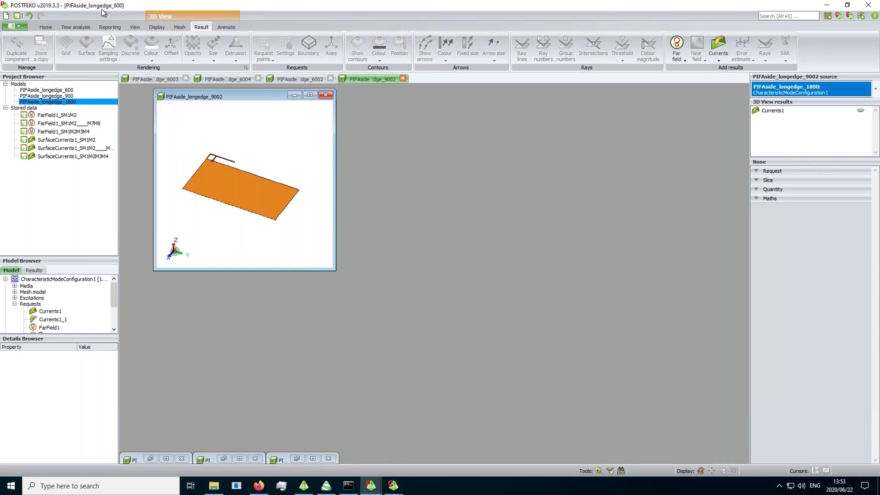
Step: Start the CMA plotter for PIFAside_longedge_1800 and choose Modal Weighting Coefficient with Frequency as the independent axis
click(45, 26)
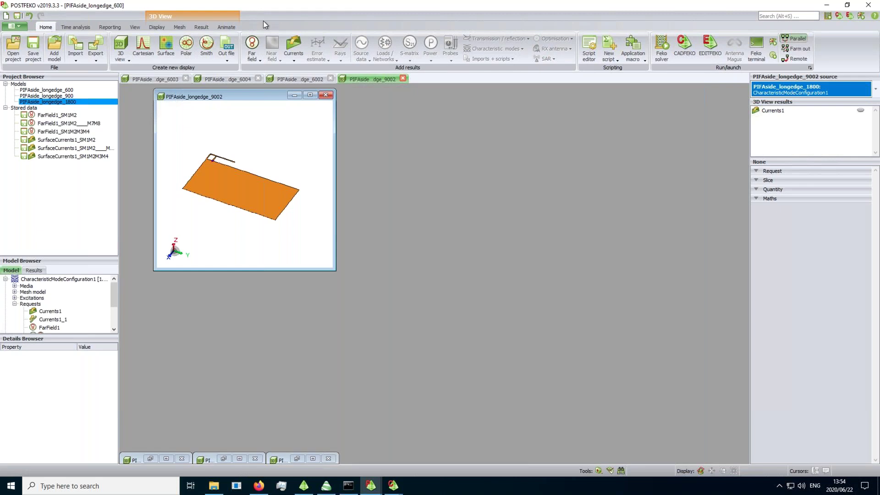
click(633, 54)
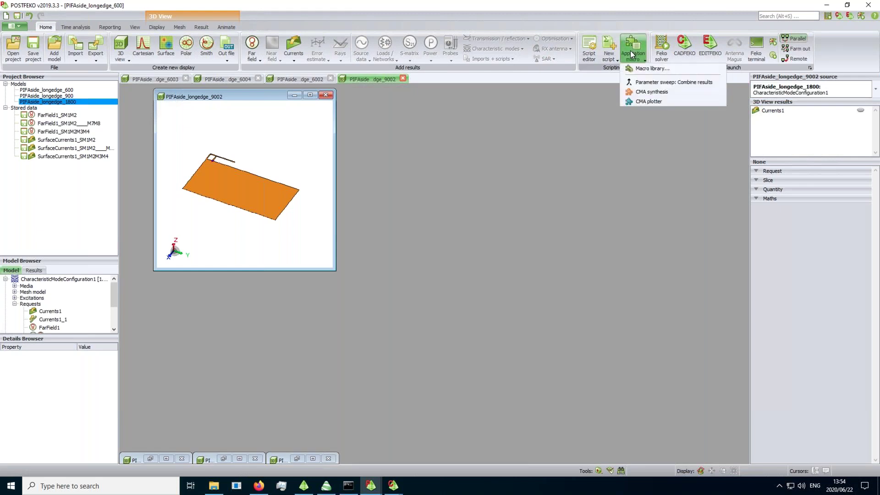
click(661, 102)
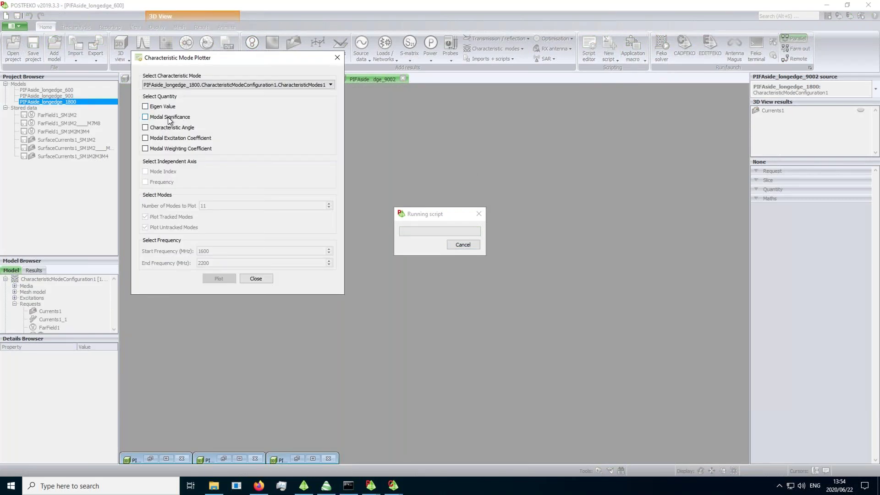
click(192, 150)
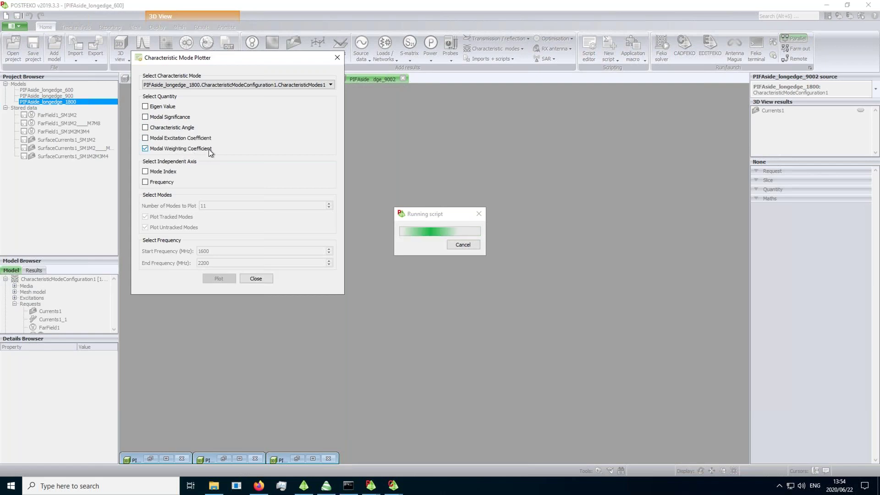
click(166, 183)
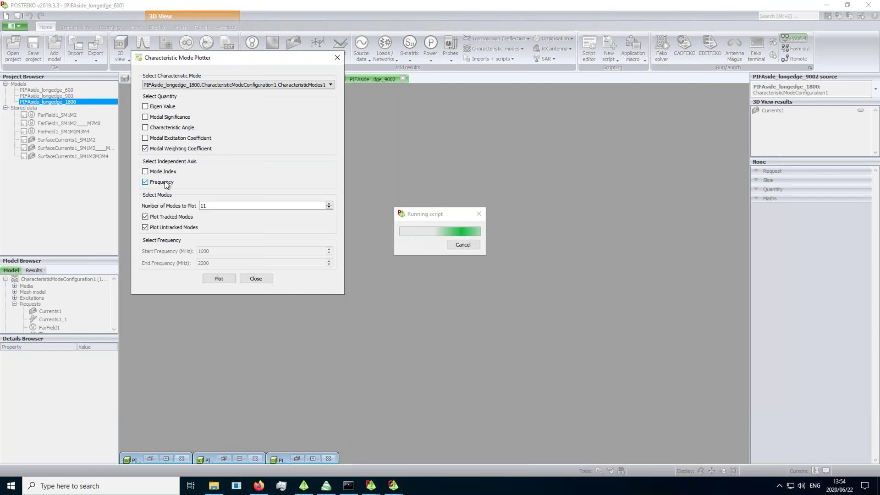
Step: Exclude untracked modes, set the number of modes to 4, and plot the graph
click(189, 228)
click(223, 206)
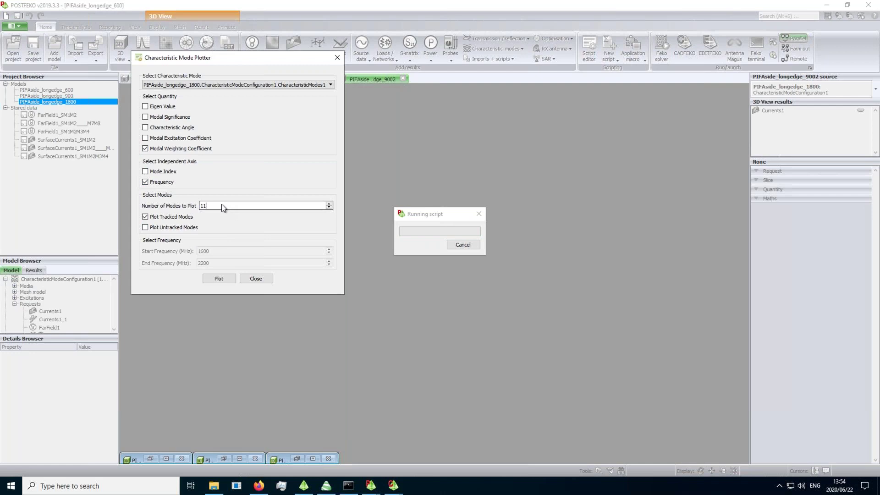
key(BackSpace)
key(BackSpace)
text(4)
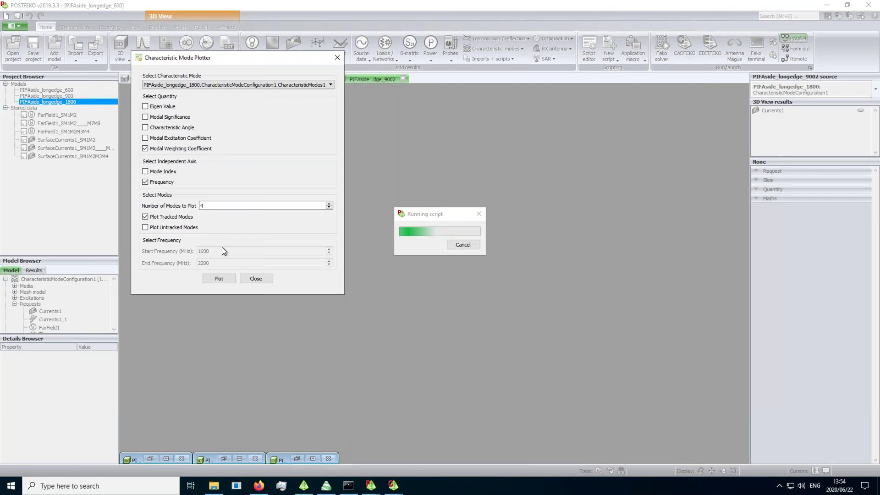
click(214, 280)
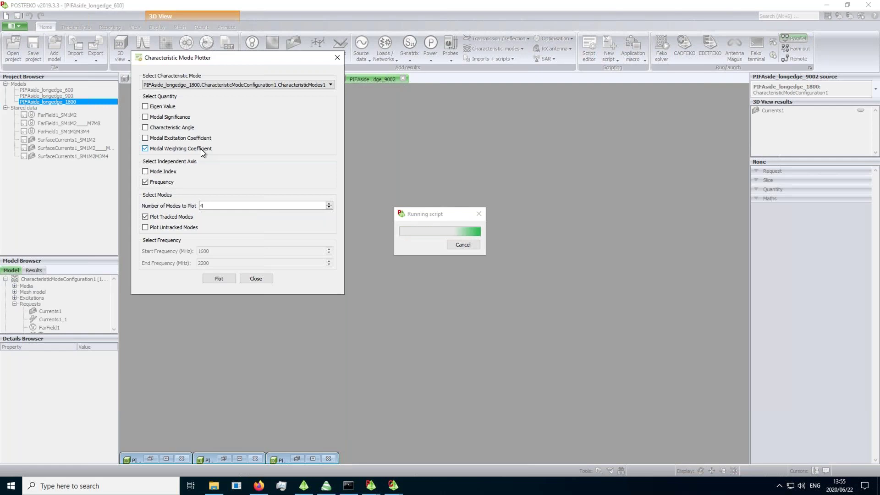
click(217, 279)
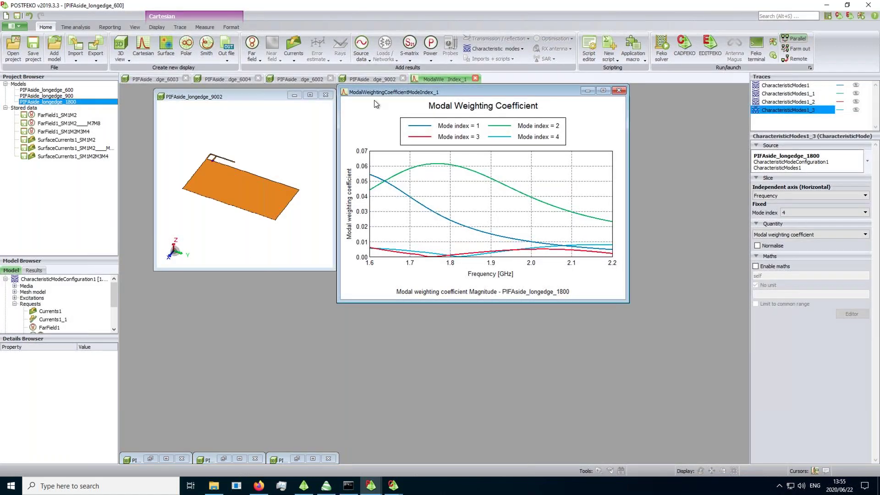
Step: Change the source of all four modal weighting coefficient traces to CharacteristicModes1 of PIFAside_longedge_600
mouse_move(364, 92)
mouse_down()
mouse_move(271, 99)
mouse_move(365, 98)
mouse_up()
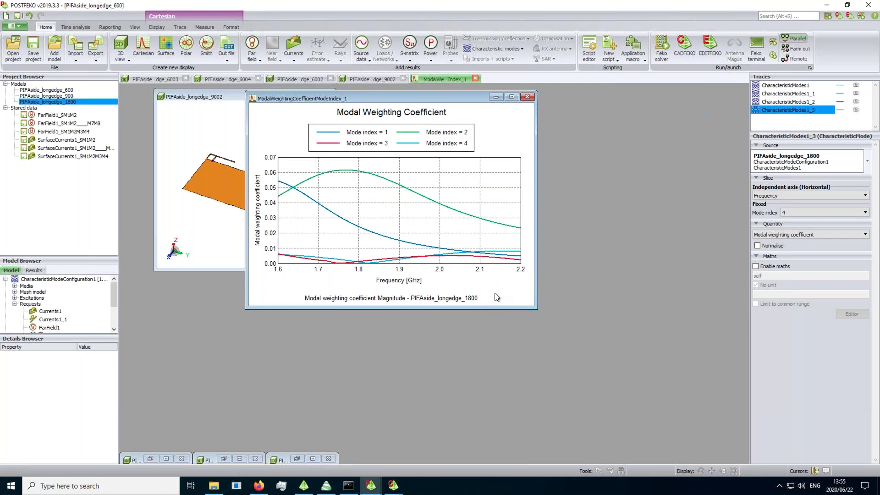
shift+click(798, 87)
click(804, 162)
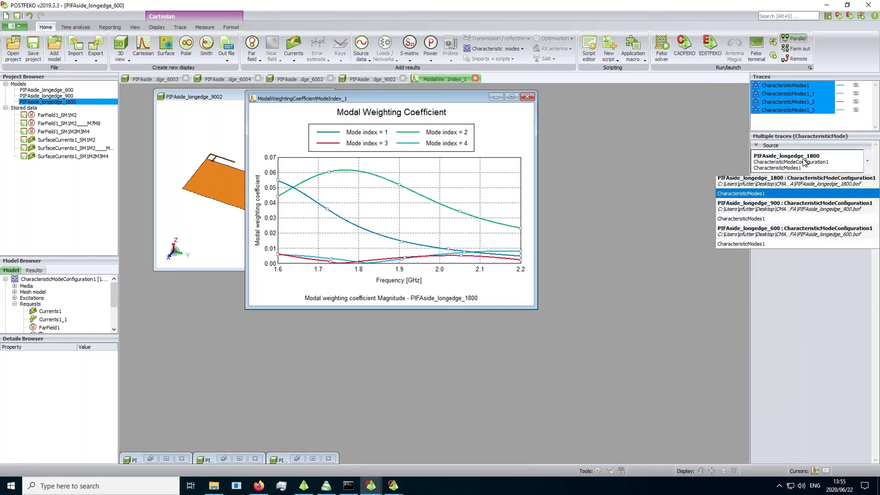
click(754, 242)
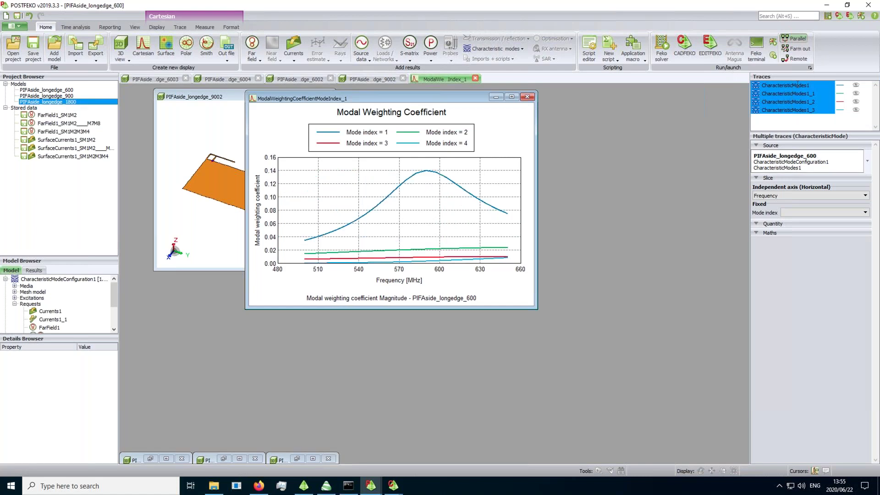
Step: Enable maths on the mode index 1 trace with the expression 10*log(self) and copy the expression
click(798, 86)
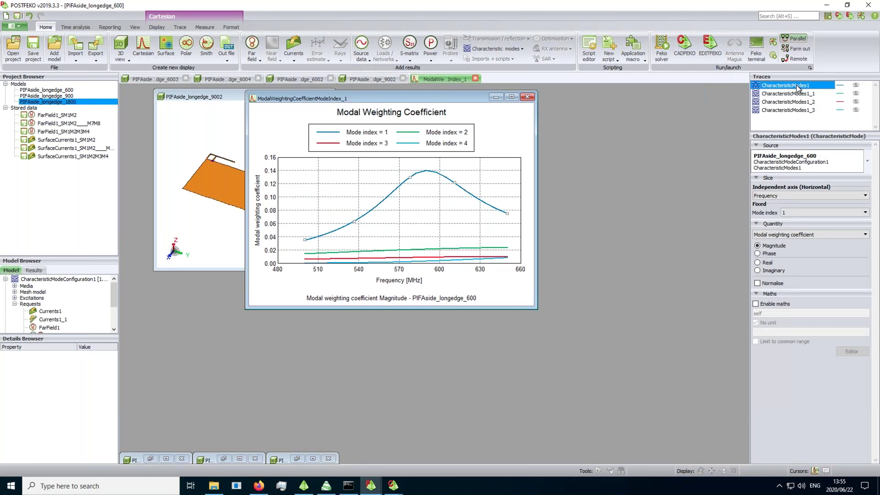
click(771, 305)
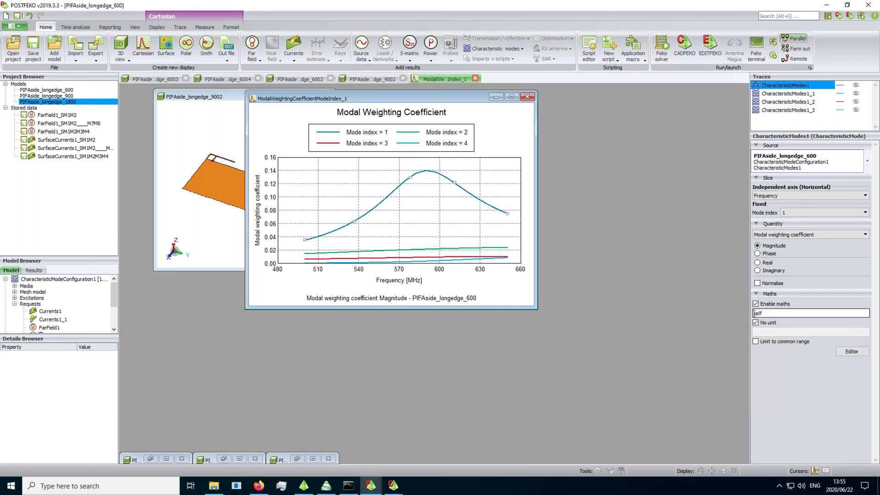
click(754, 313)
text(10*log()
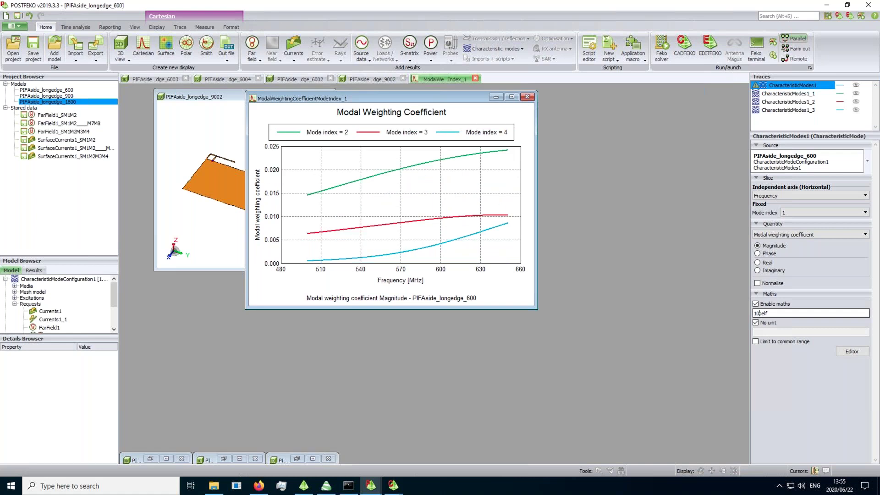
key(End)
key(Return)
key(ctrl+c)
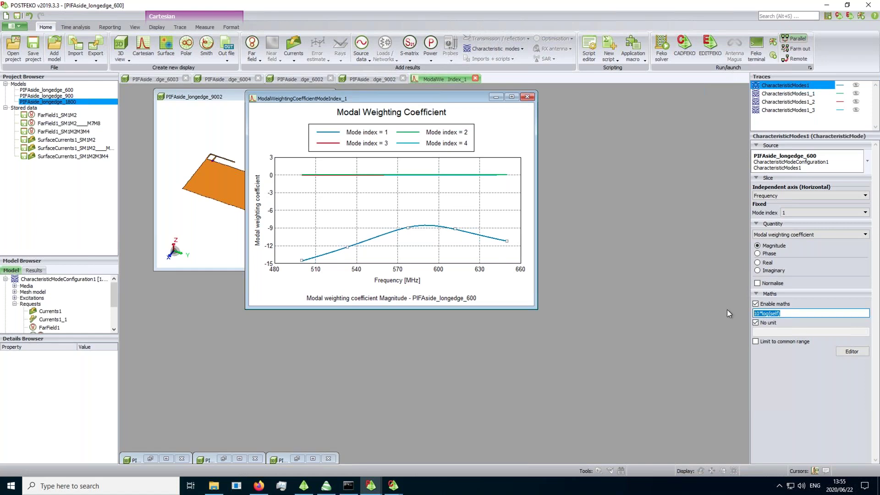
Step: Enable maths on the mode index 2, 3 and 4 traces and apply the expression 10*log(self) to each
click(798, 94)
click(770, 304)
key(ctrl+v)
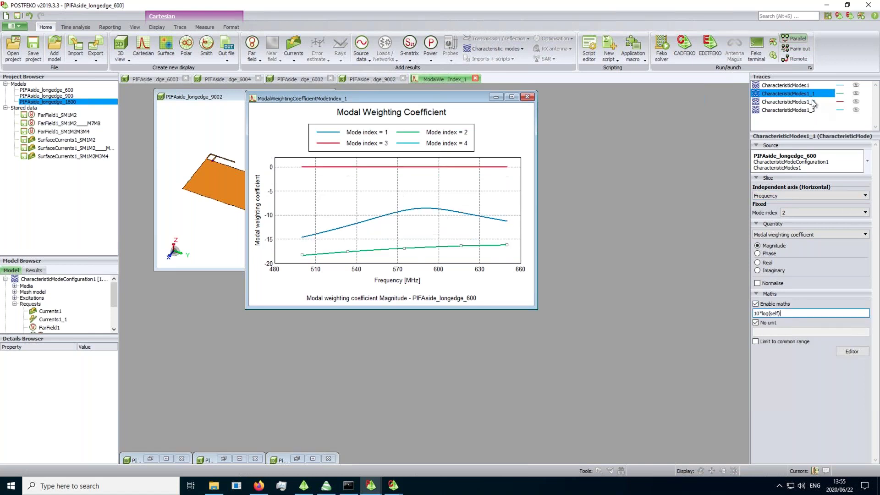
click(811, 101)
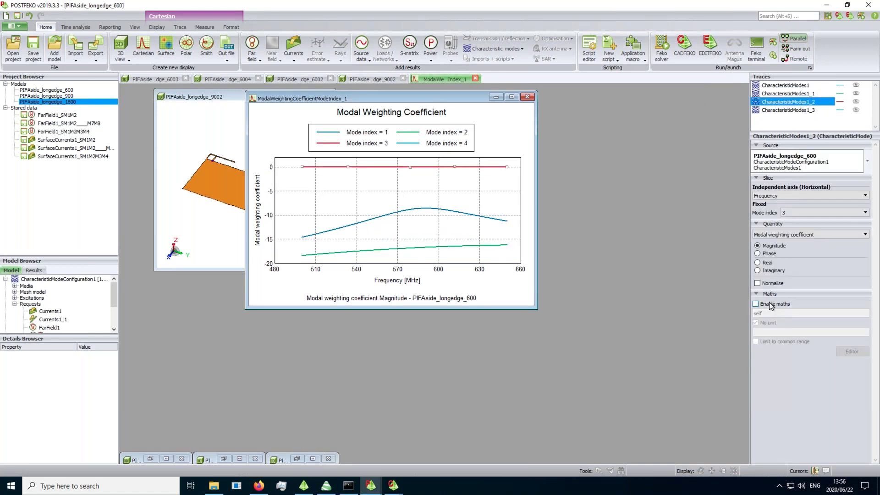
click(756, 304)
key(ctrl+v)
click(788, 110)
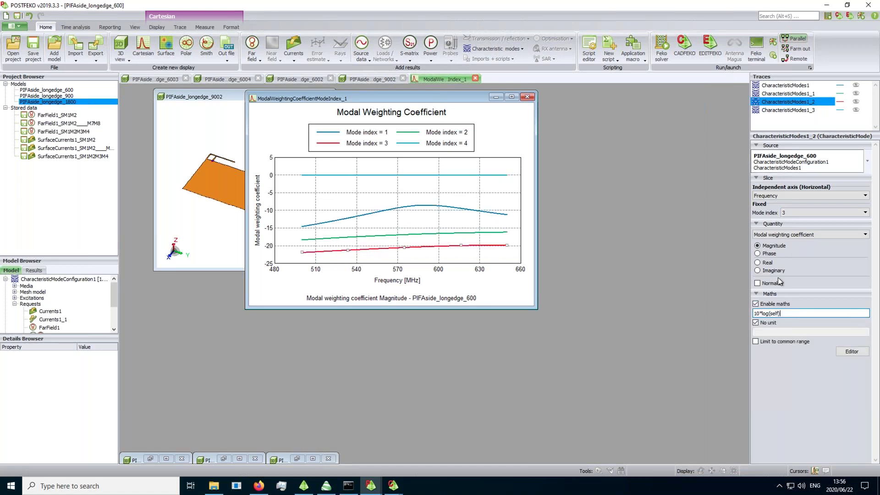
click(756, 304)
key(ctrl+v)
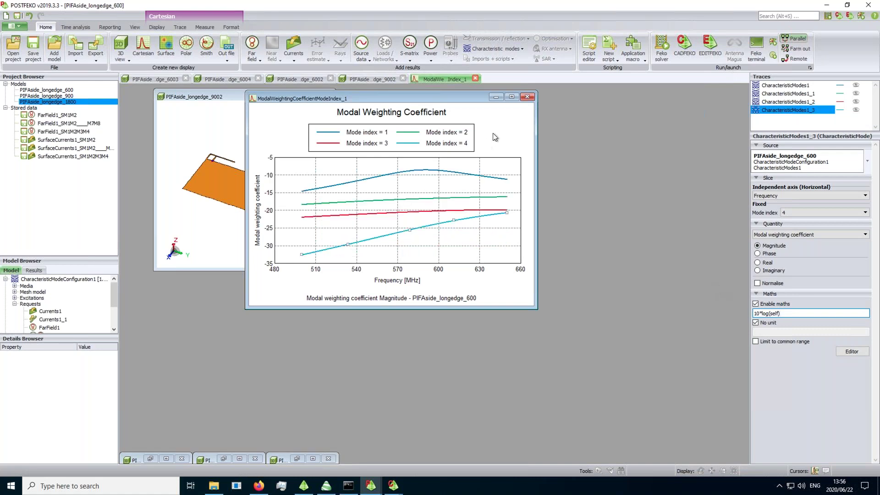
Step: Step the mode index of the fourth trace, CharacteristicModes1_3, through 5, 6 and 7 up to 8
drag(469, 98, 446, 100)
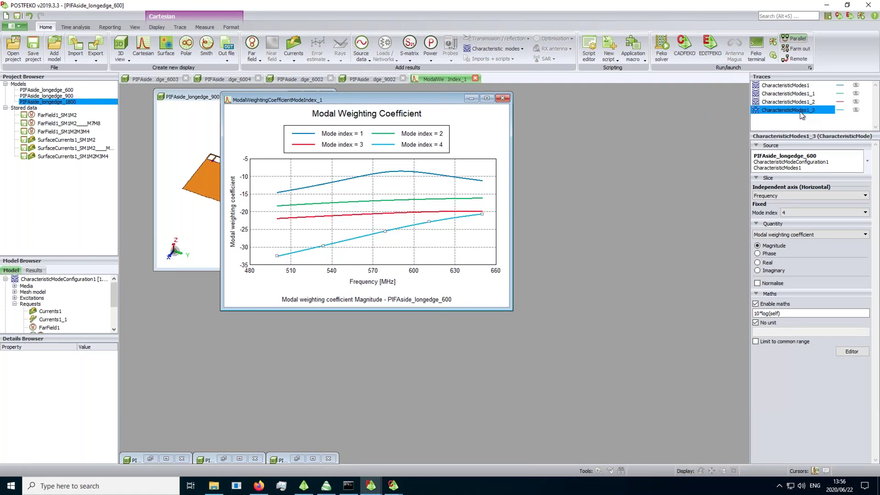
click(793, 212)
click(793, 212)
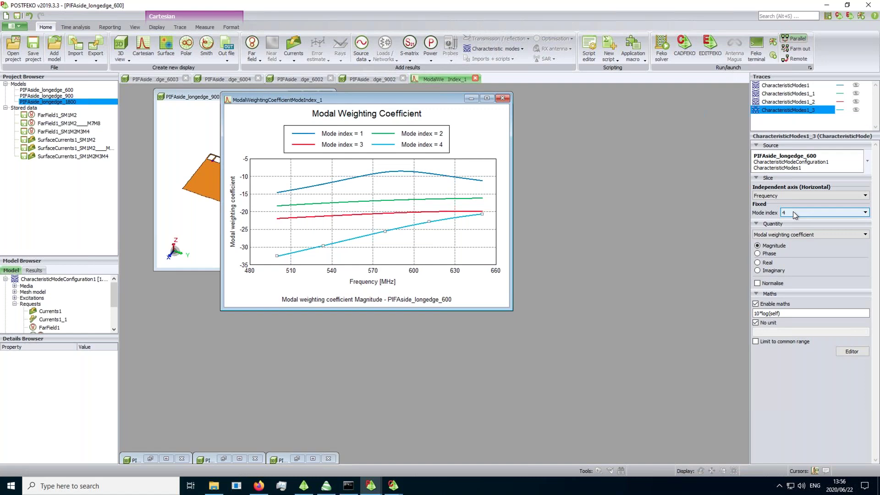
key(Down)
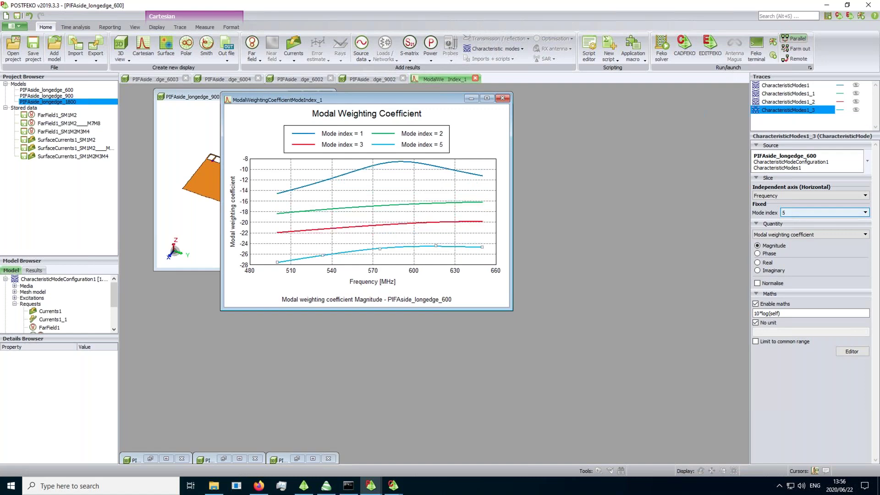
key(Down)
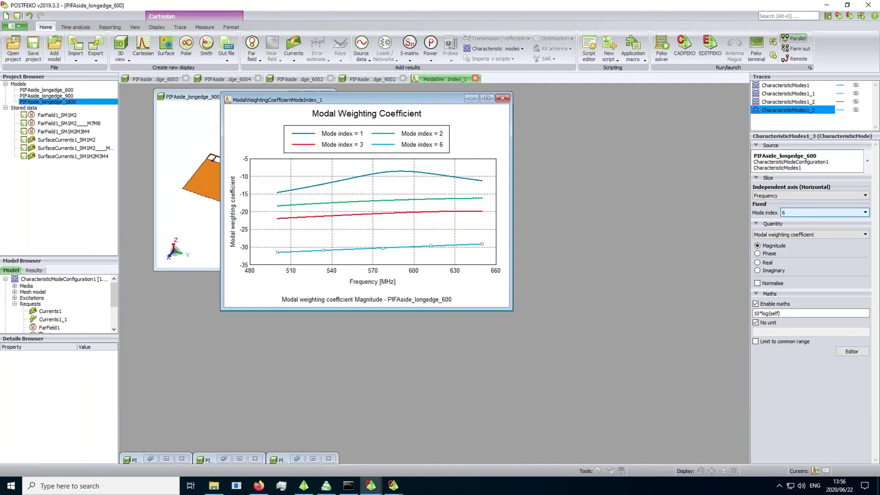
key(Down)
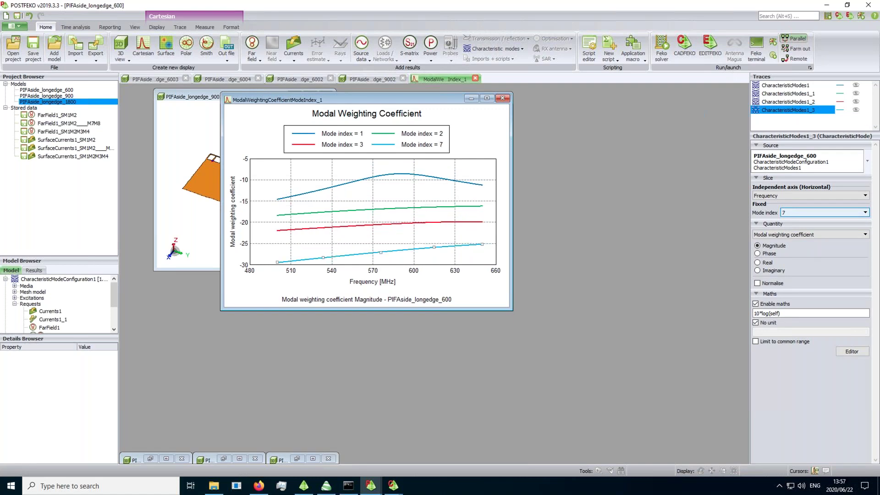
key(Down)
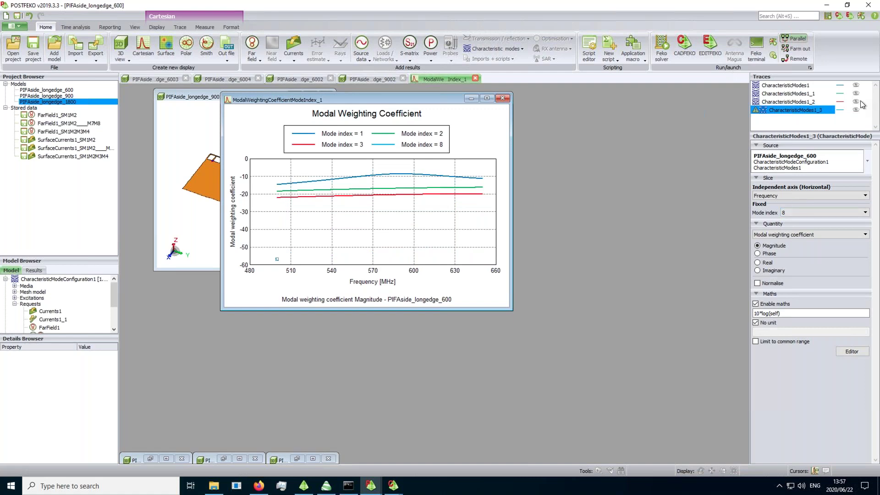
Step: Duplicate all four modal weighting coefficient traces in the graph
click(793, 85)
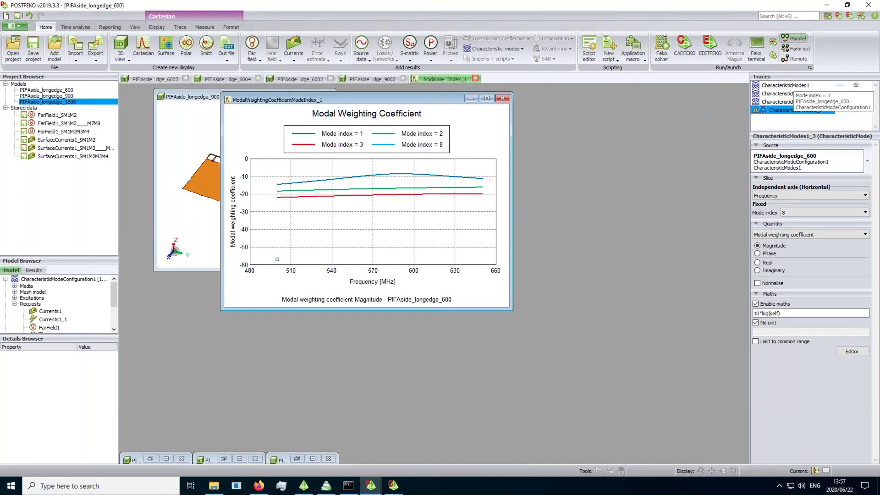
shift+click(802, 111)
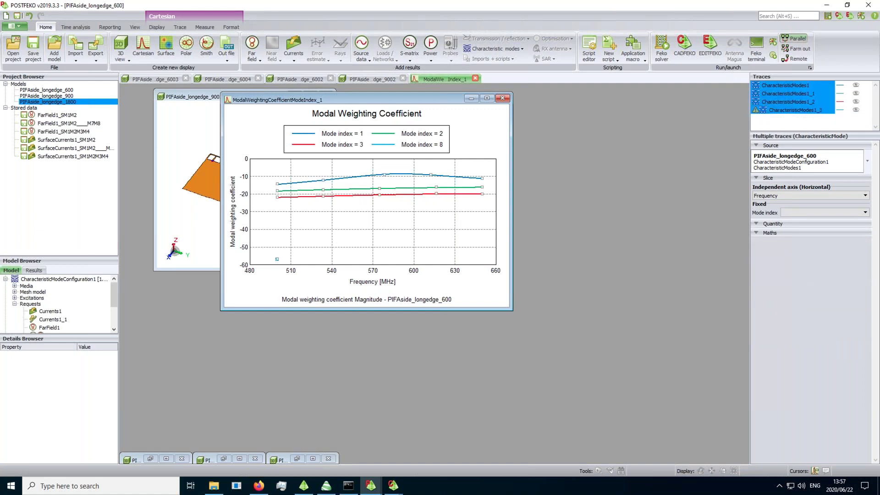
right_click(803, 111)
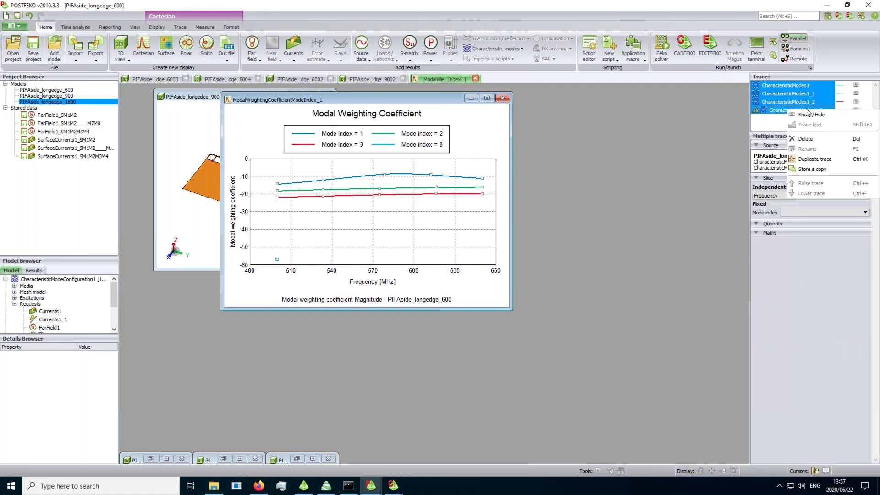
click(821, 160)
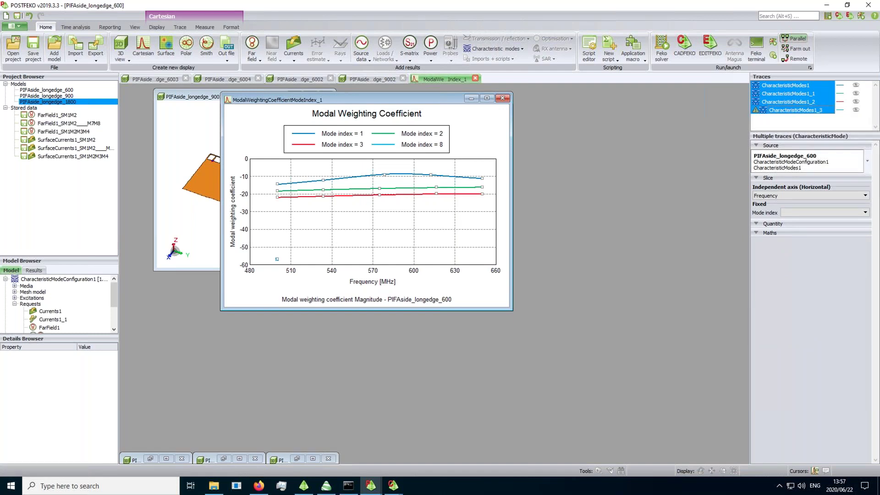
click(807, 103)
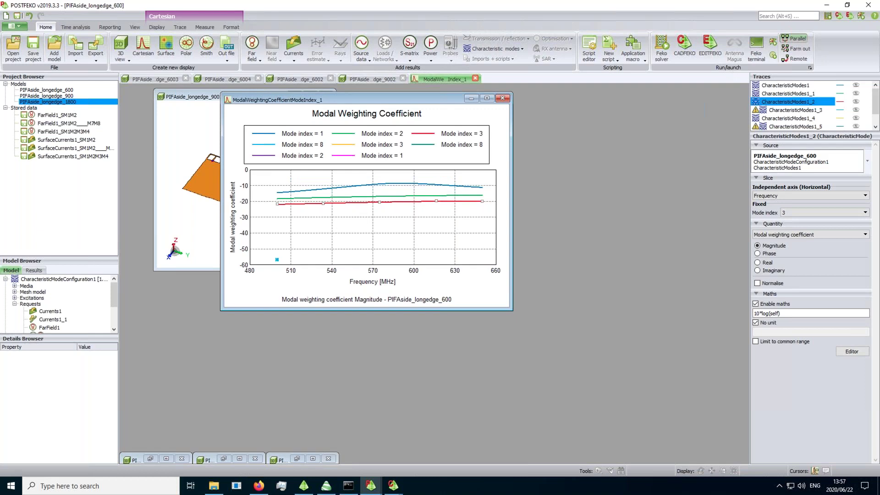
key(Delete)
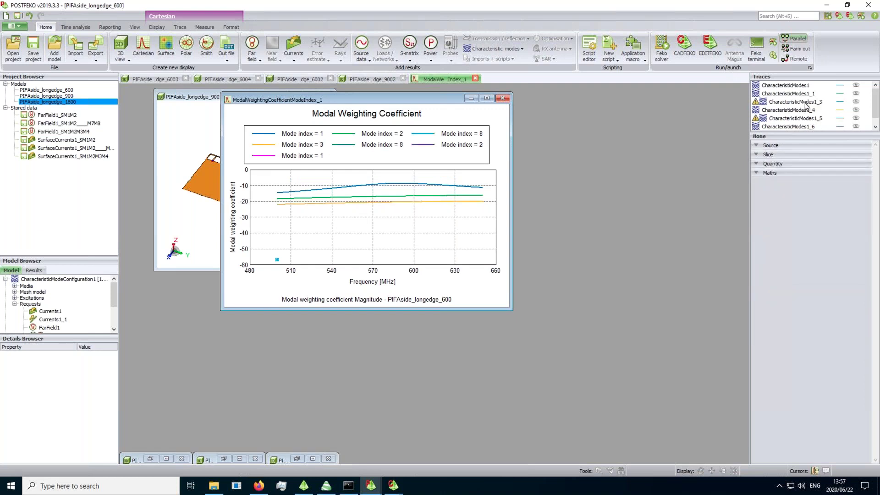
key(Delete)
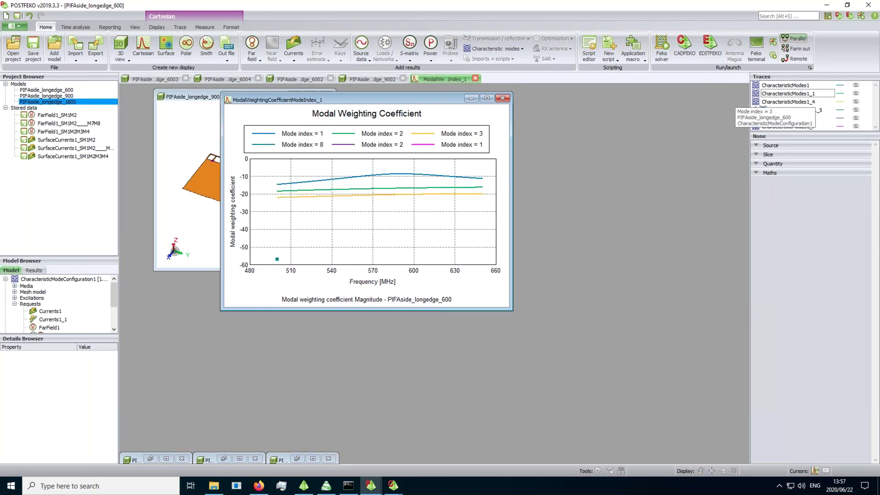
key(ctrl+z)
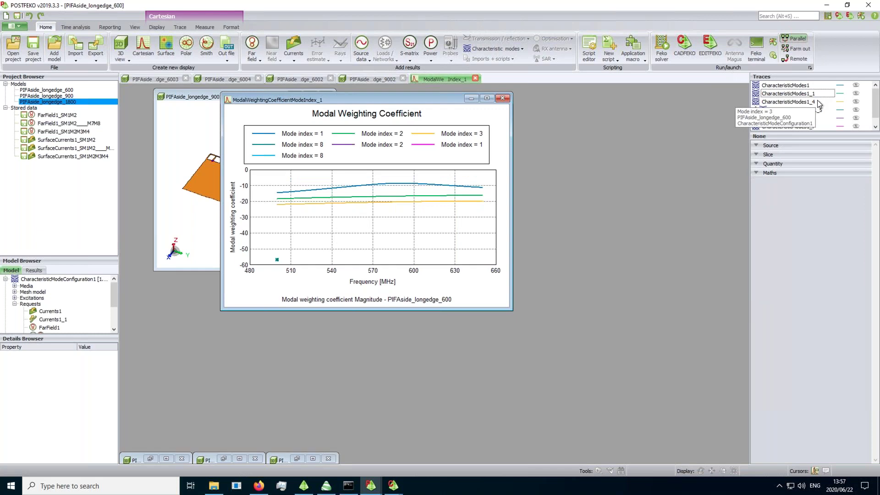
key(ctrl+z)
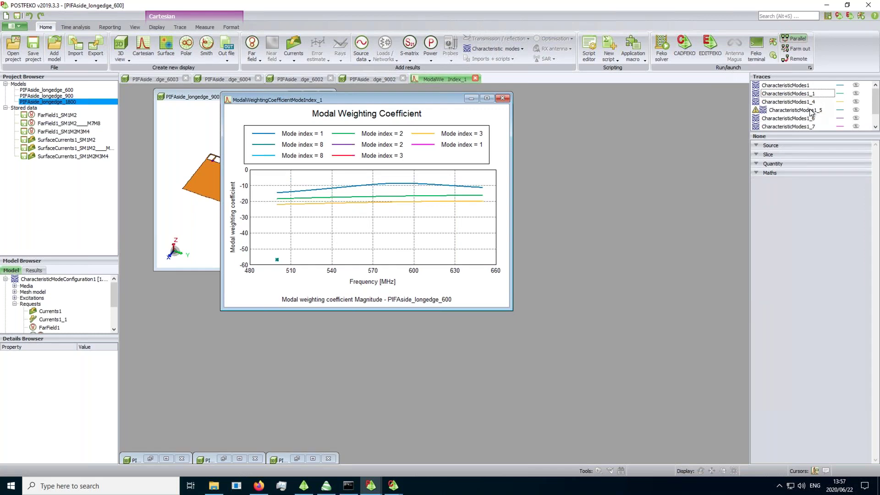
Step: Delete the traces CharacteristicModes1_5 and CharacteristicModes1_4 from the modal weighting coefficient graph
click(783, 111)
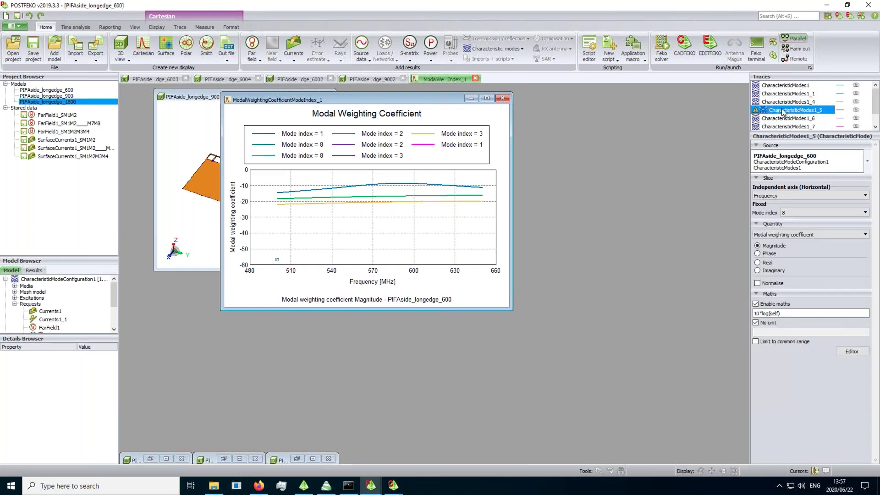
key(Delete)
click(813, 103)
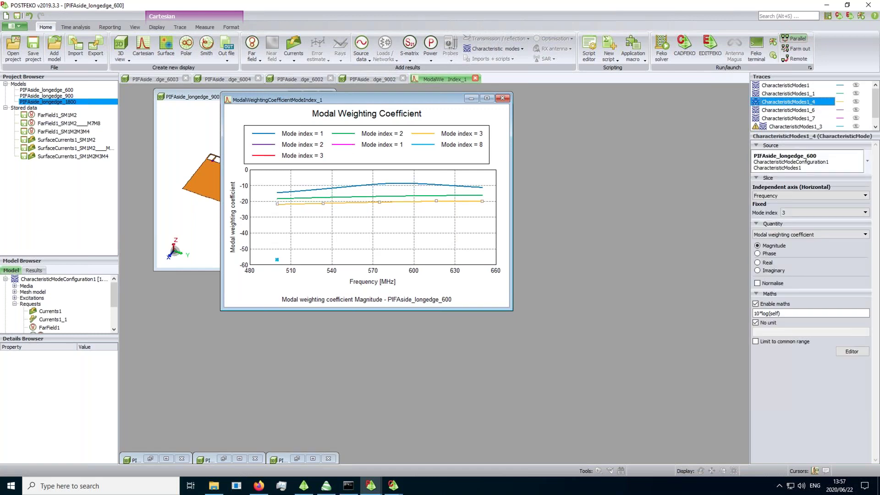
key(Delete)
Step: Switch the source of traces CharacteristicModes1_6, 1_7, 1_3 and 1_2 to the characteristic modes of PIFAside_longedge_900
click(814, 102)
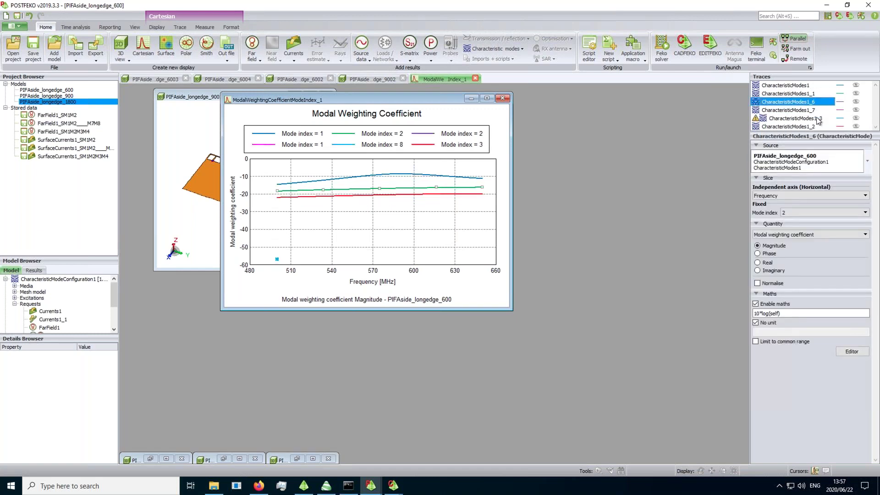
shift+click(815, 126)
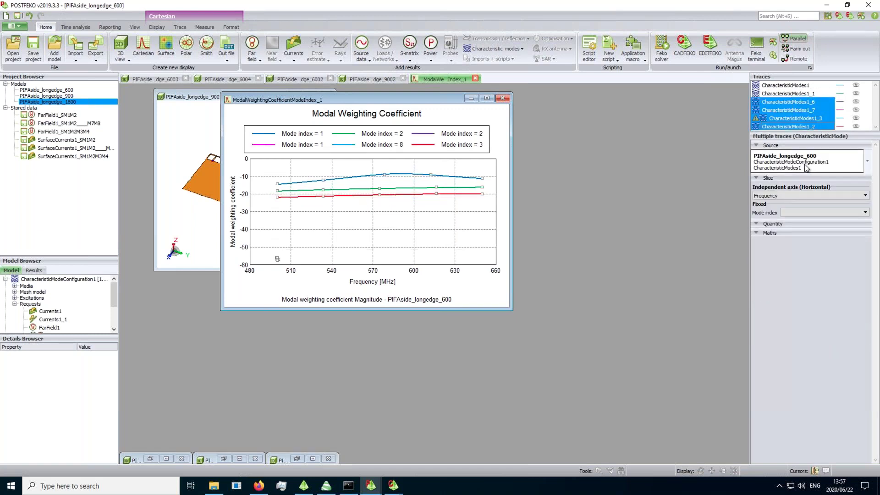
click(807, 168)
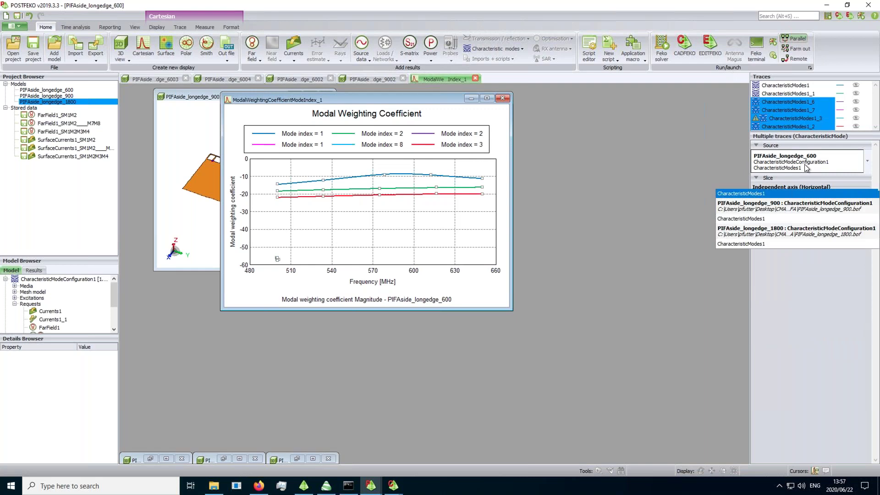
click(766, 219)
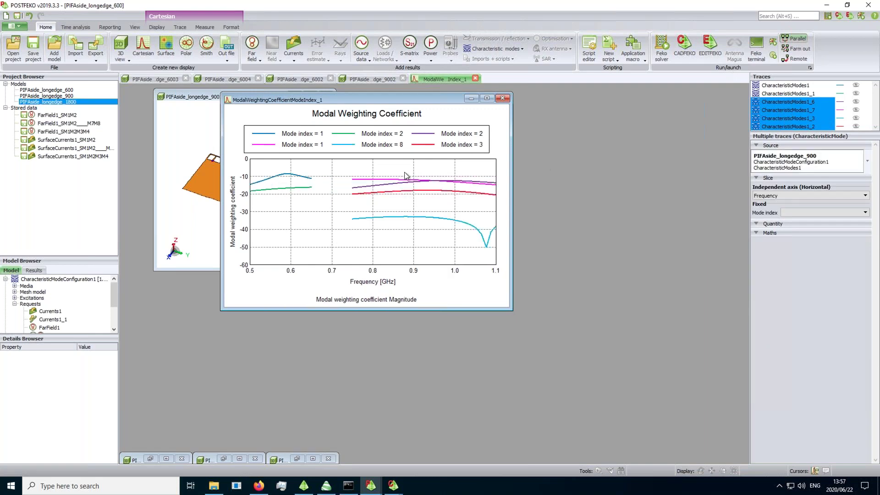
Step: Set the mode index of trace CharacteristicModes1_3 to 4 for the PIFAside_longedge_900 model
click(818, 118)
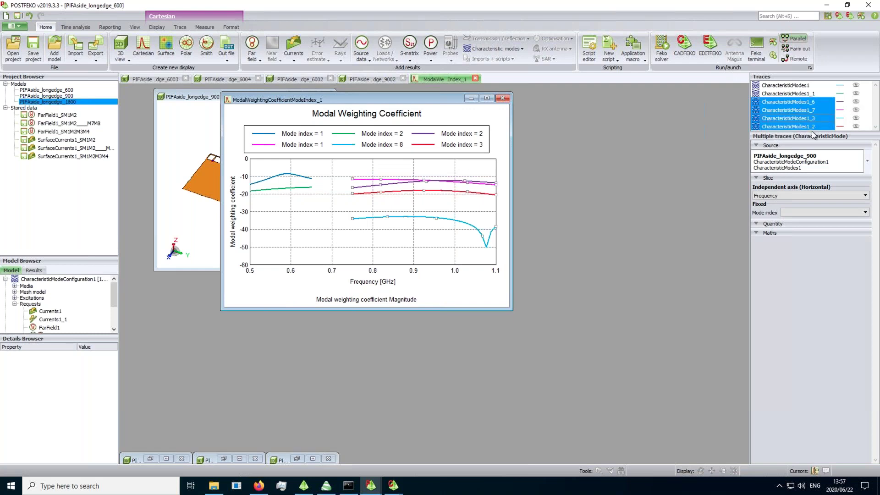
click(793, 212)
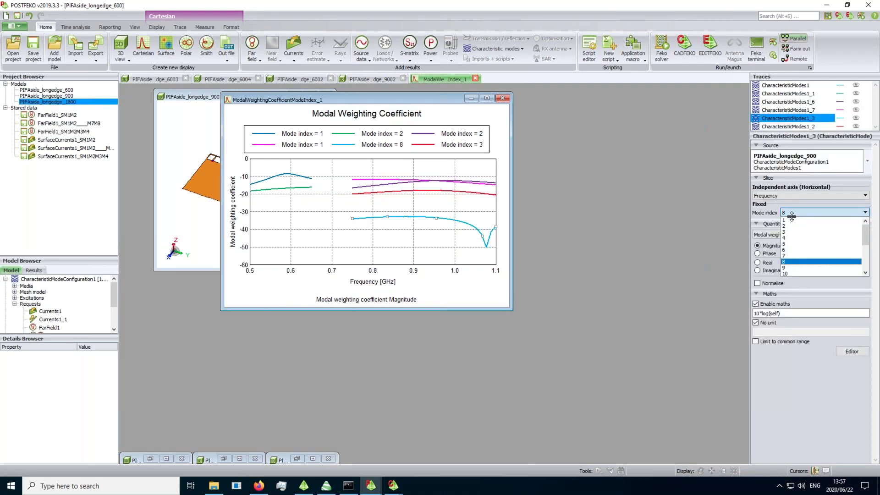
key(Escape)
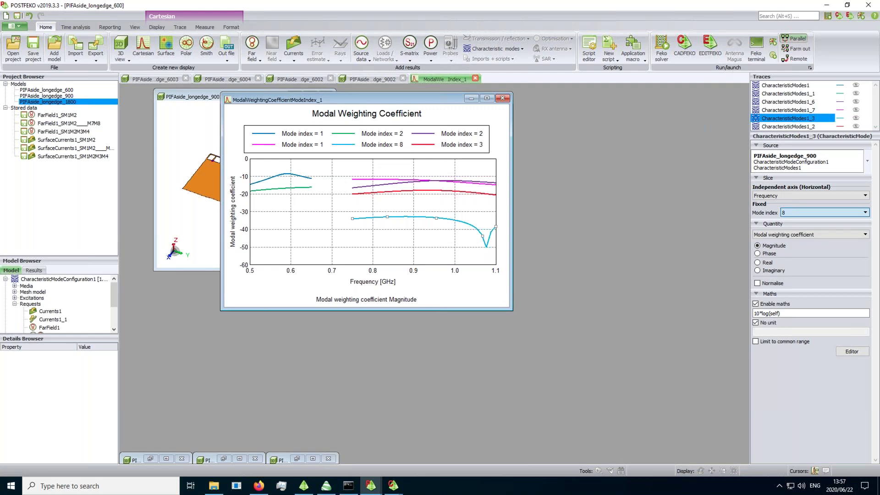
key(4)
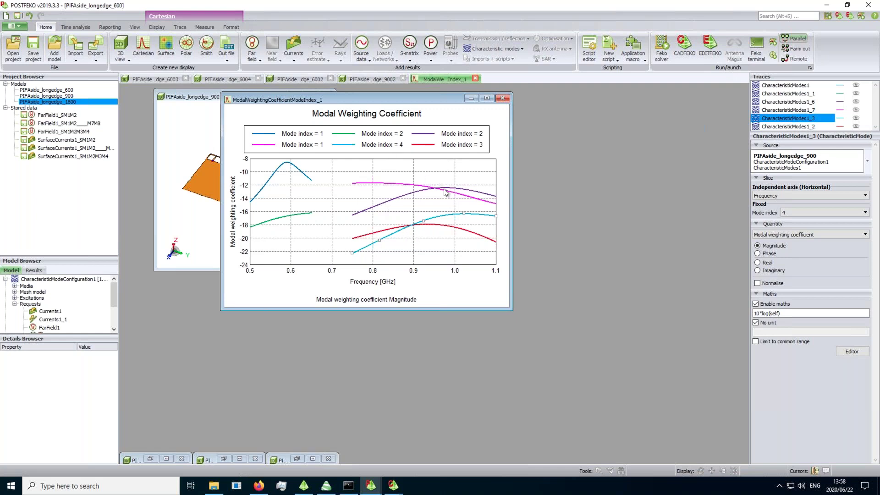
Step: Step the mode index of trace CharacteristicModes1_2 through 5, 6, 7, 8 and 9, and return it to 3
click(795, 127)
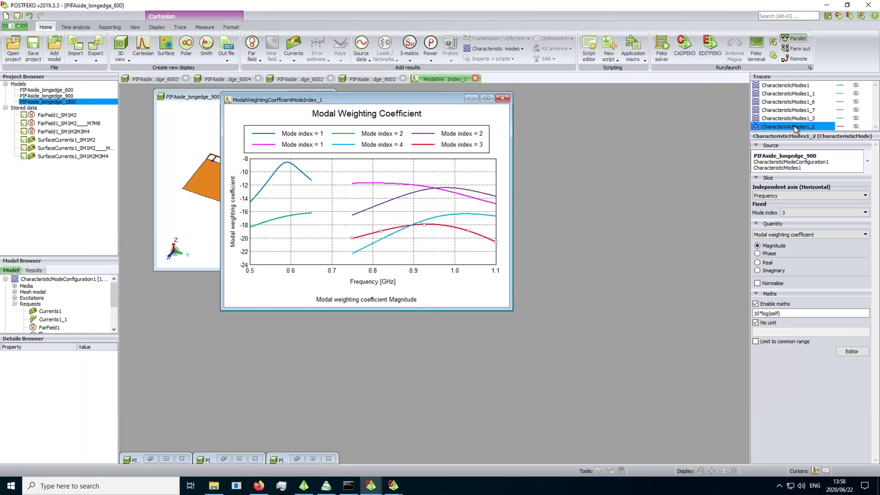
click(793, 216)
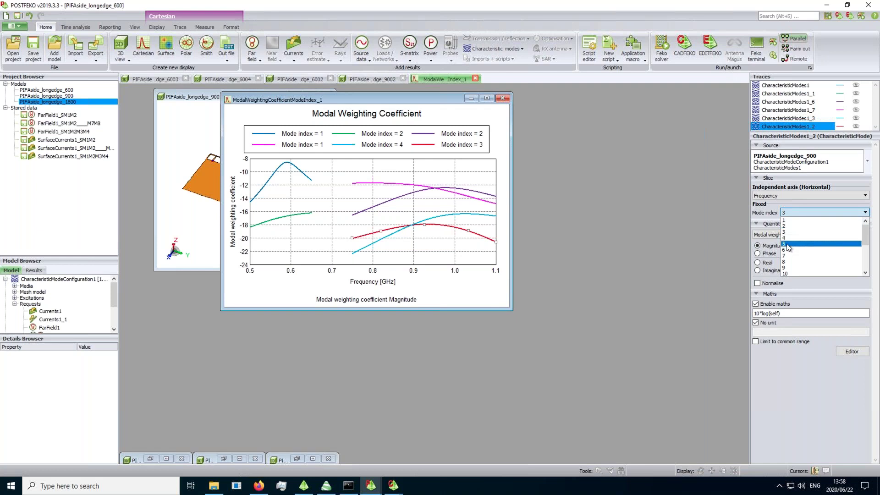
click(786, 245)
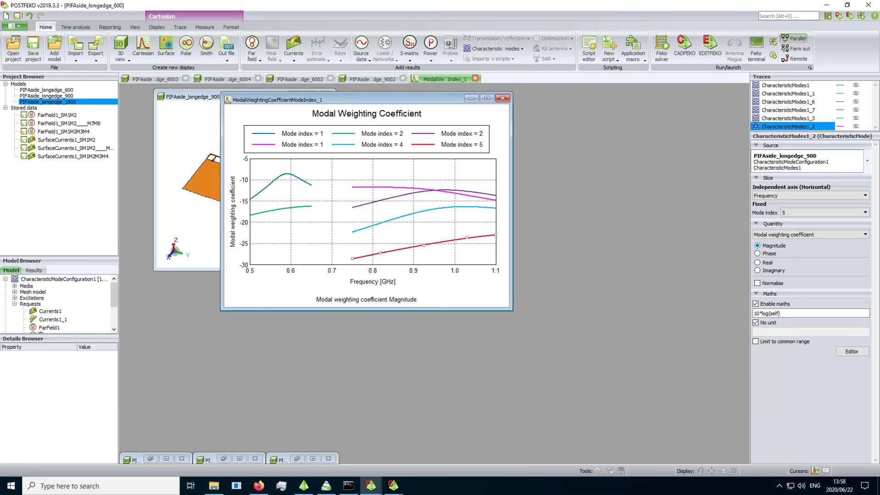
key(Down)
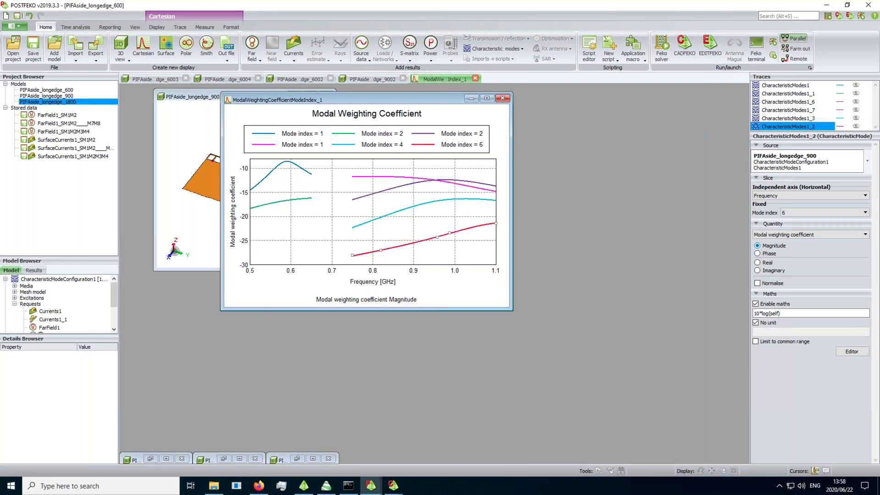
key(Down)
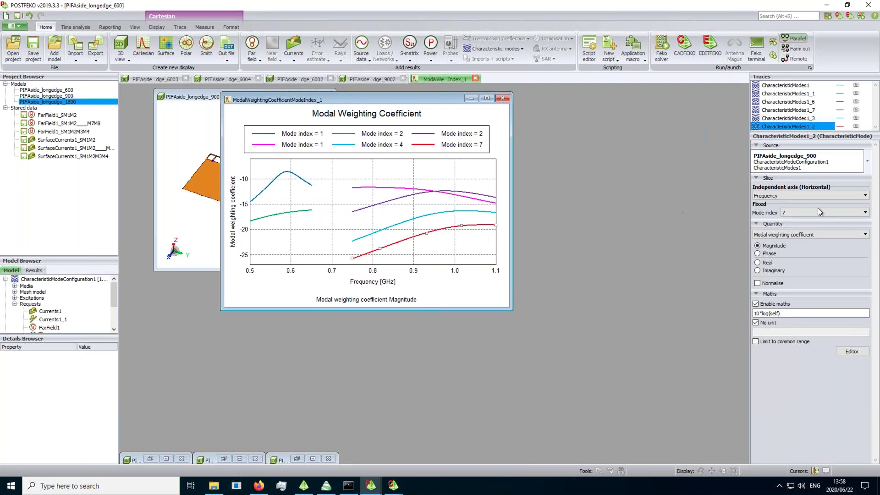
click(804, 213)
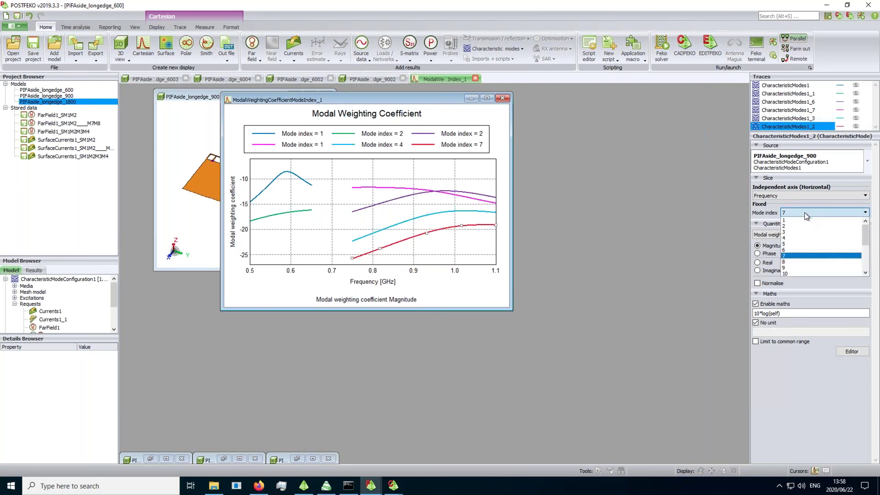
click(788, 257)
key(Down)
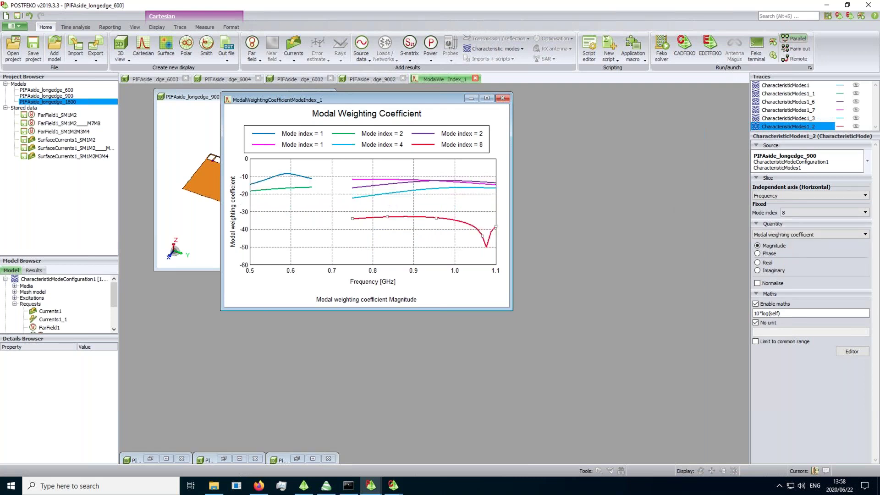
key(Down)
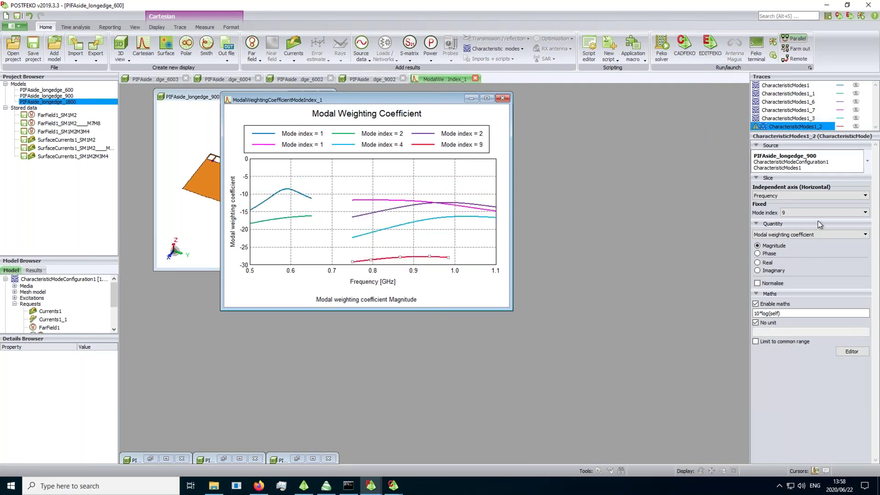
click(806, 213)
click(794, 232)
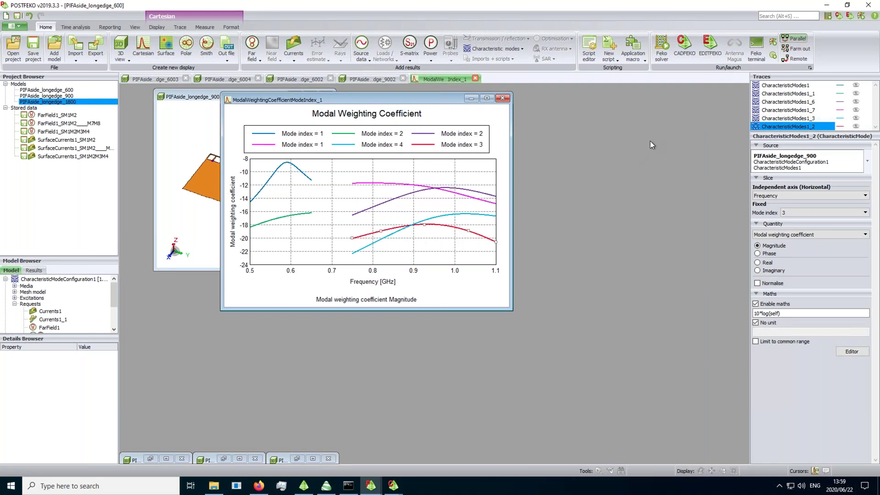
Step: Duplicate the four PIFAside_longedge_900 modal weighting coefficient traces in the graph
click(803, 102)
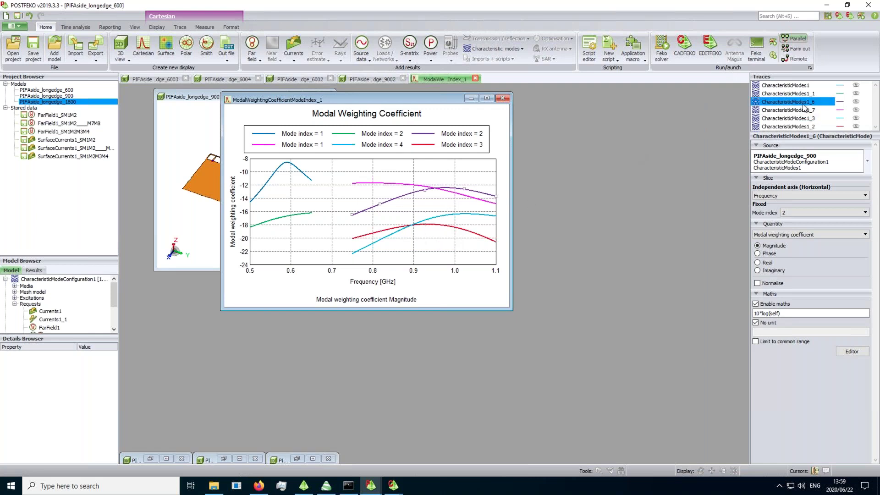
shift+click(814, 127)
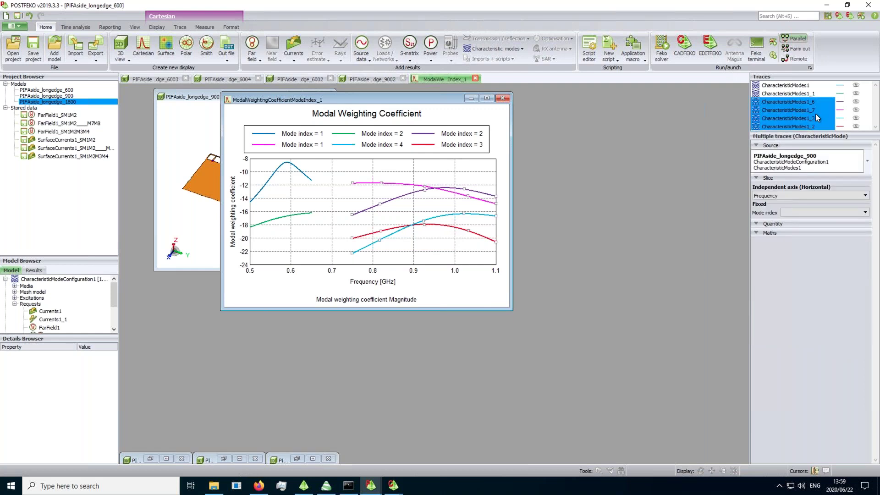
right_click(815, 115)
click(828, 164)
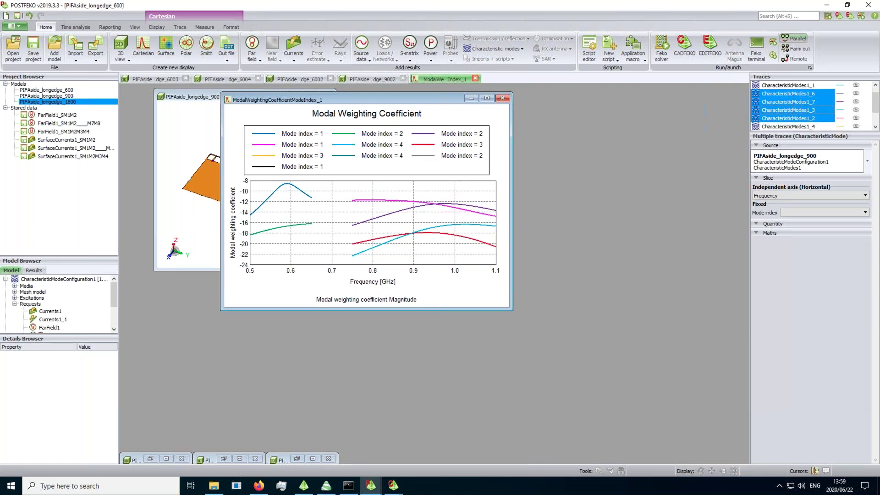
Step: Switch the source of traces CharacteristicModes1_4, 1_5, 1_8 and 1_9 to the characteristic modes of PIFAside_longedge_1800
click(822, 102)
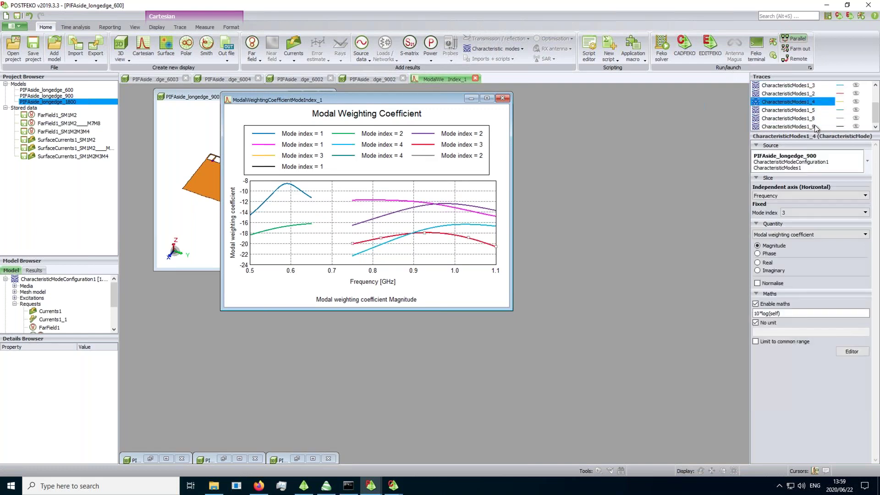
shift+click(815, 128)
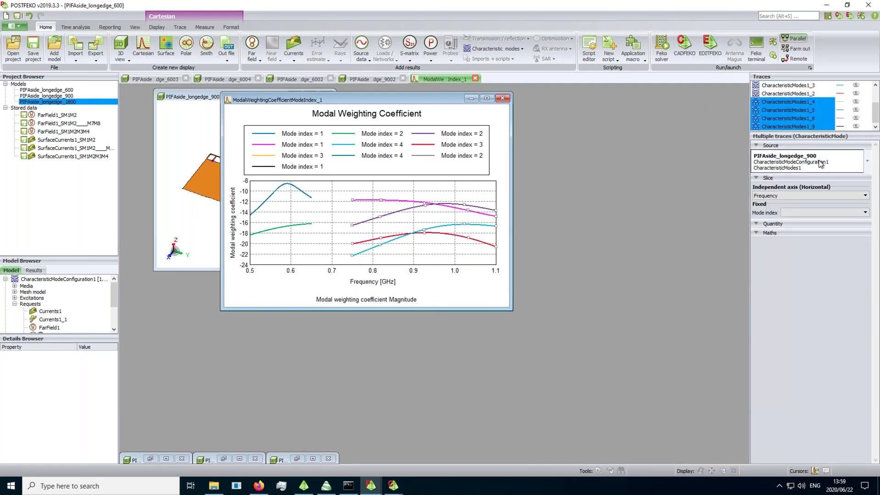
click(822, 165)
click(755, 244)
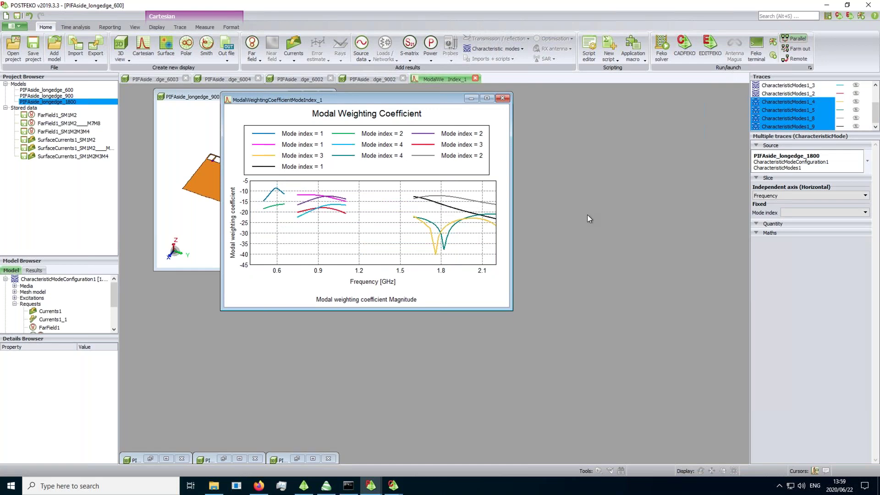
Step: Set the mode index of the PIFAside_longedge_1800 traces CharacteristicModes1_4 to 5 and CharacteristicModes1_5 to 6
click(810, 101)
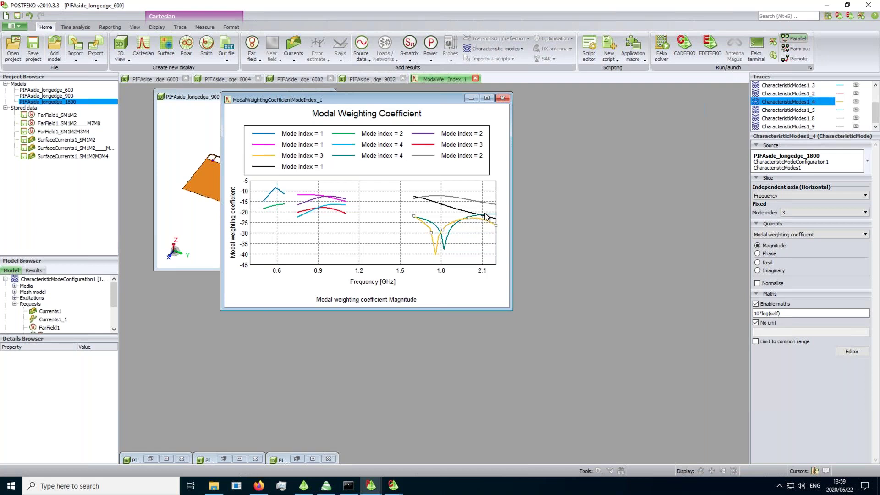
click(795, 213)
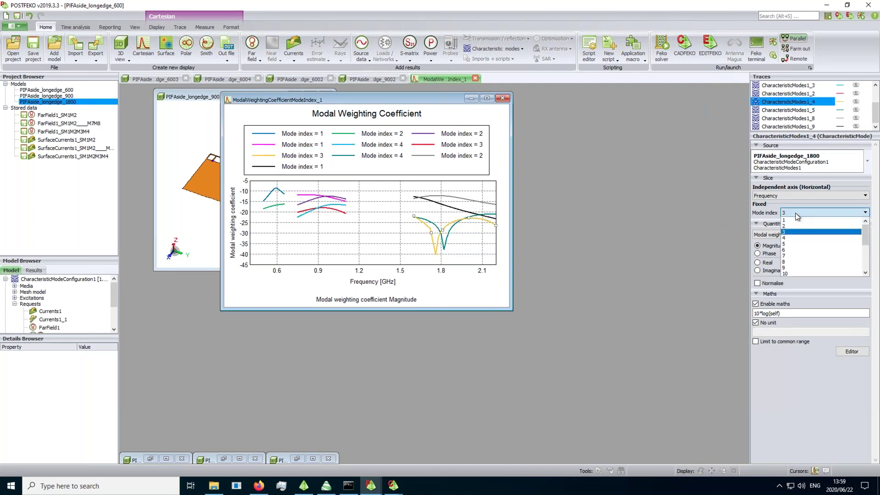
key(Escape)
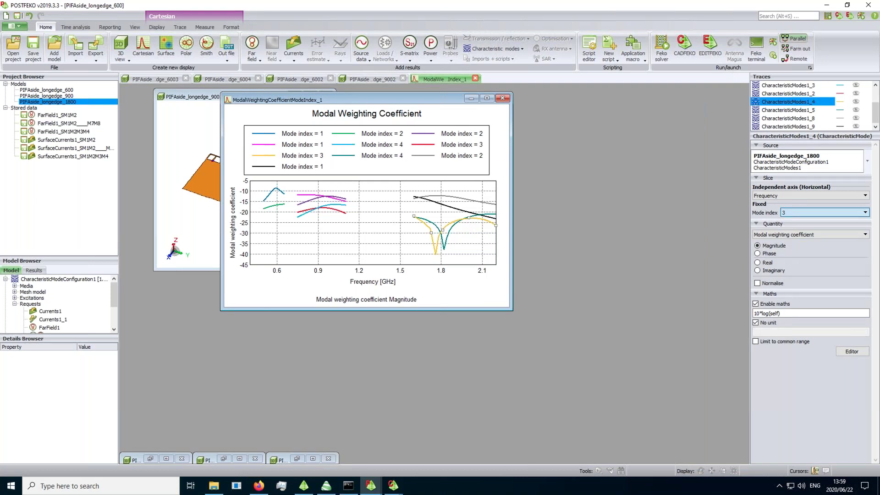
key(Down)
key(Down)
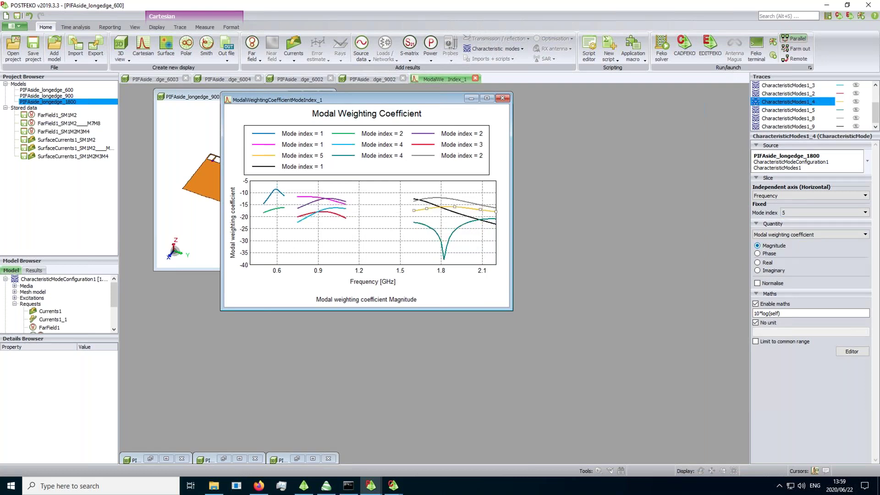
click(464, 227)
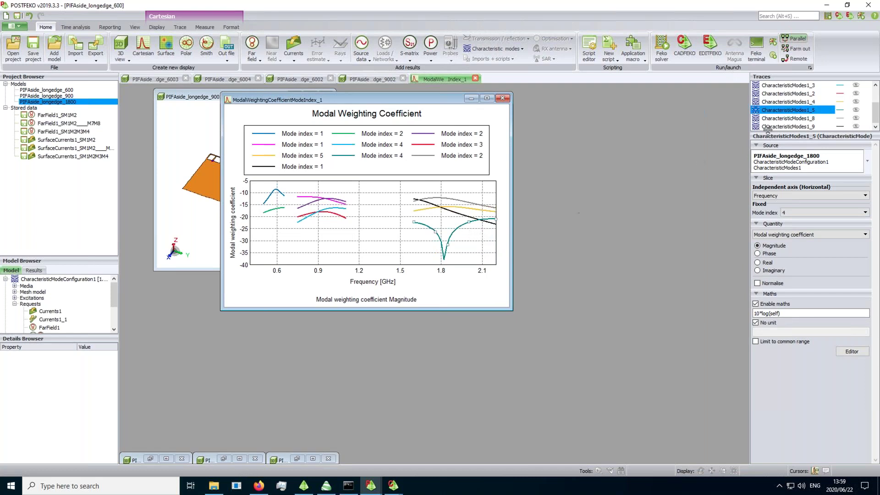
click(789, 213)
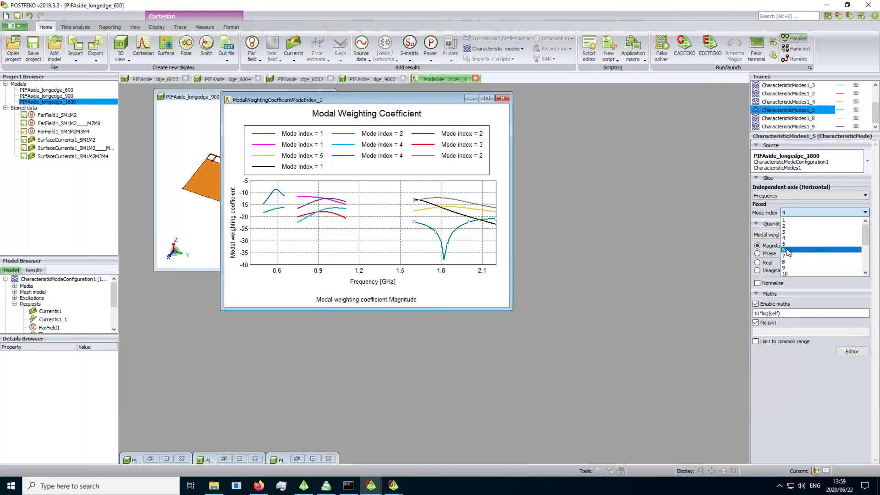
key(Escape)
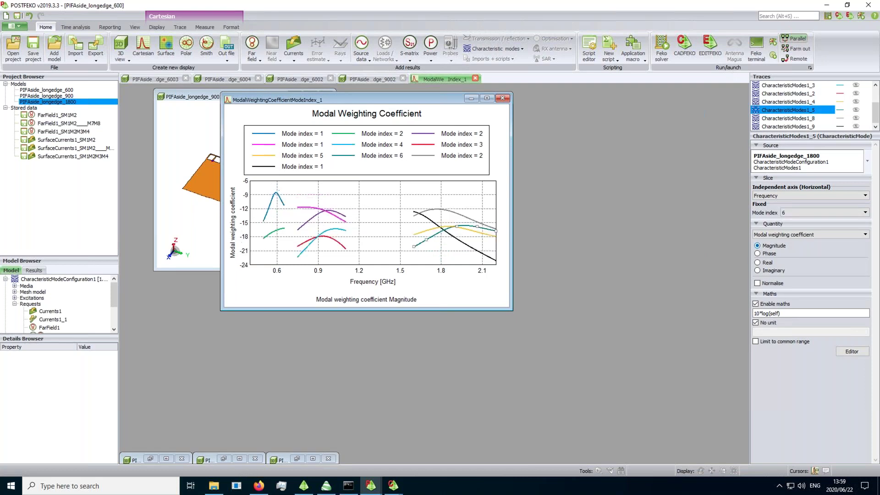
Step: Duplicate the PIFAside_longedge_1800 mode index 6 trace and set the copy's mode index to 7
right_click(817, 112)
click(815, 160)
click(815, 127)
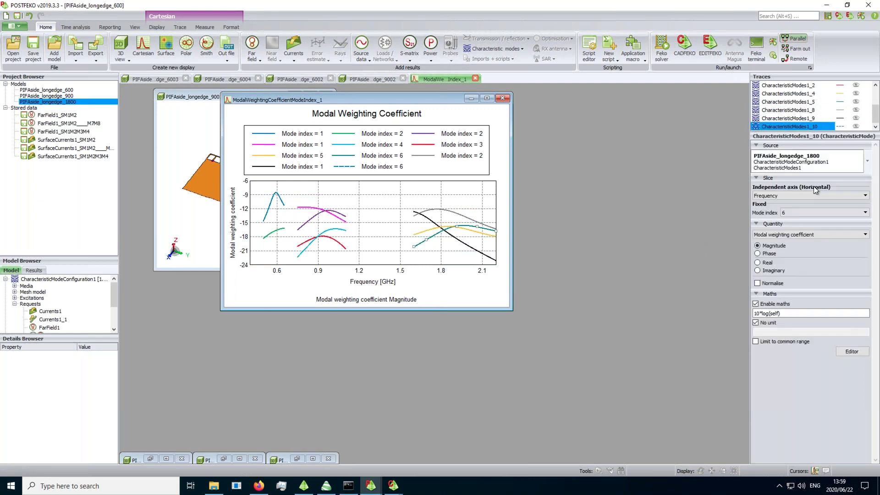
click(792, 214)
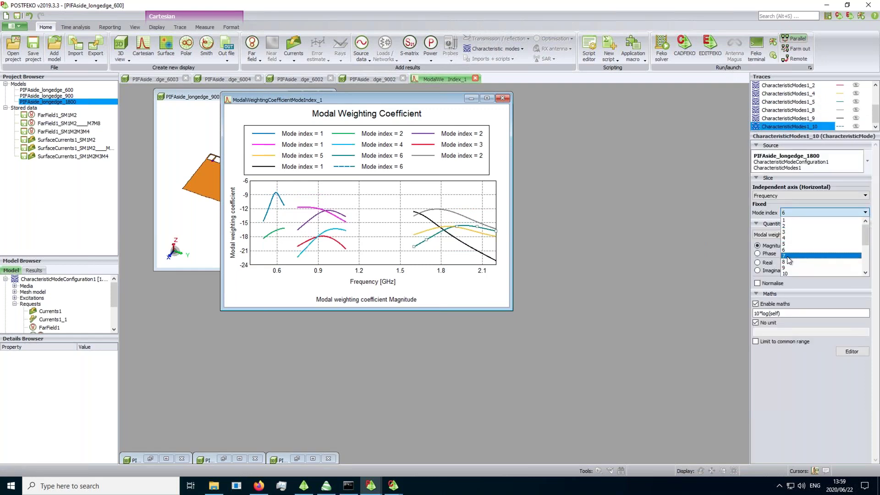
click(789, 258)
key(Down)
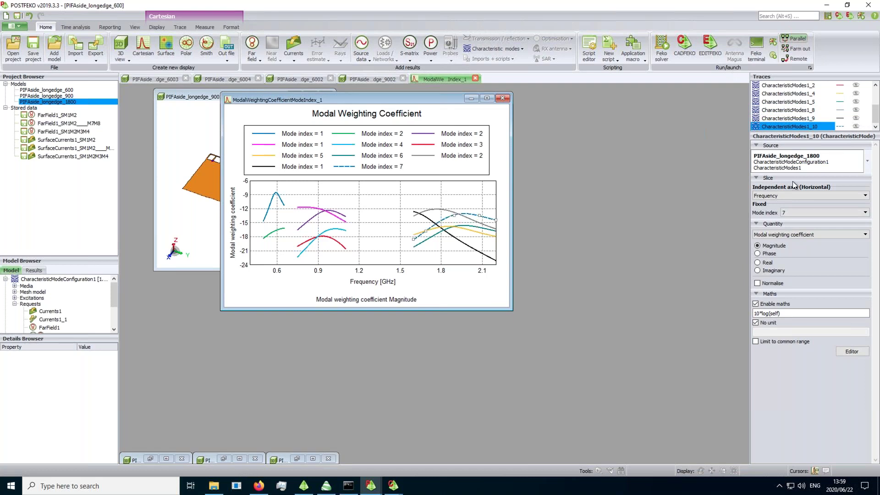
Step: Duplicate the PIFAside_longedge_1800 mode index 7 trace and set the copy's mode index to 8
right_click(807, 127)
click(829, 181)
click(805, 127)
click(801, 212)
click(762, 256)
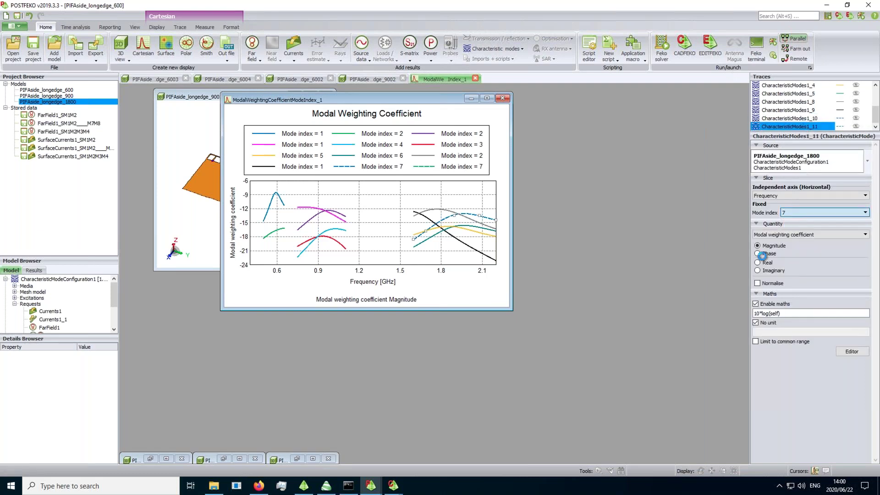
scroll(802, 213, down, 1)
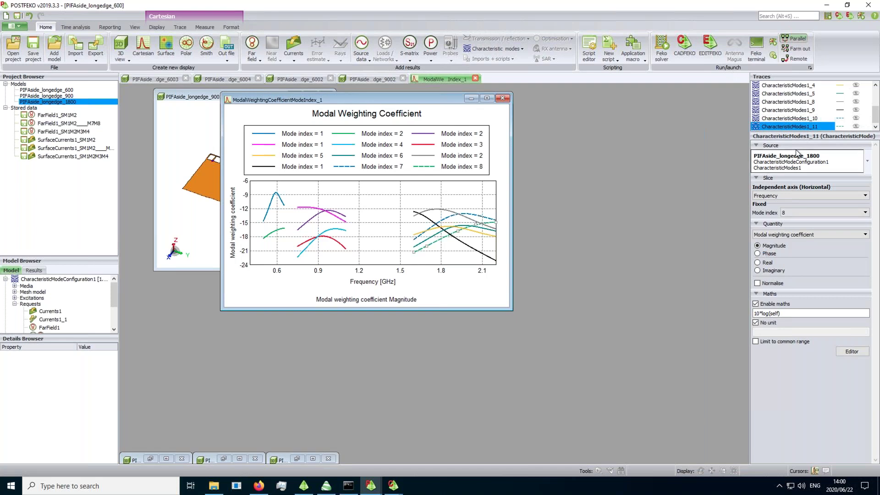
Step: Duplicate the PIFAside_longedge_1800 mode index 8 trace, set the copy's mode index to 9 and hide that copy
right_click(813, 128)
key(Escape)
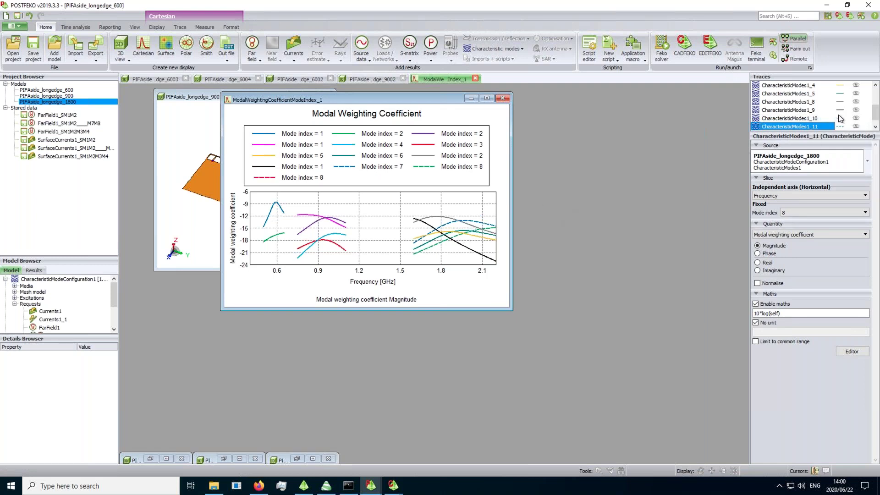
scroll(841, 118, down, 1)
click(810, 127)
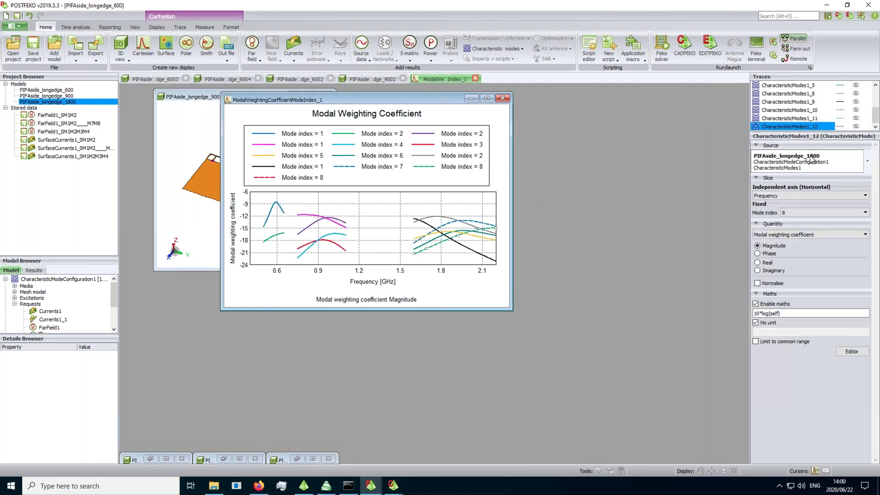
click(795, 213)
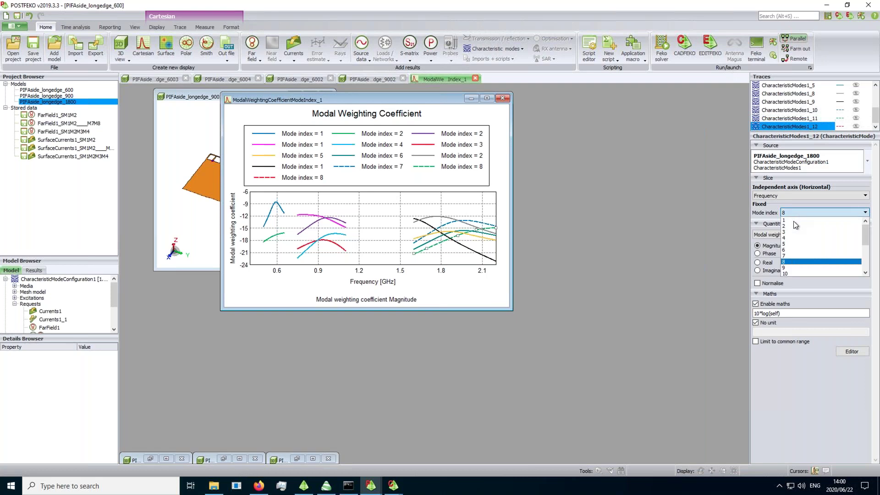
click(799, 271)
key(Down)
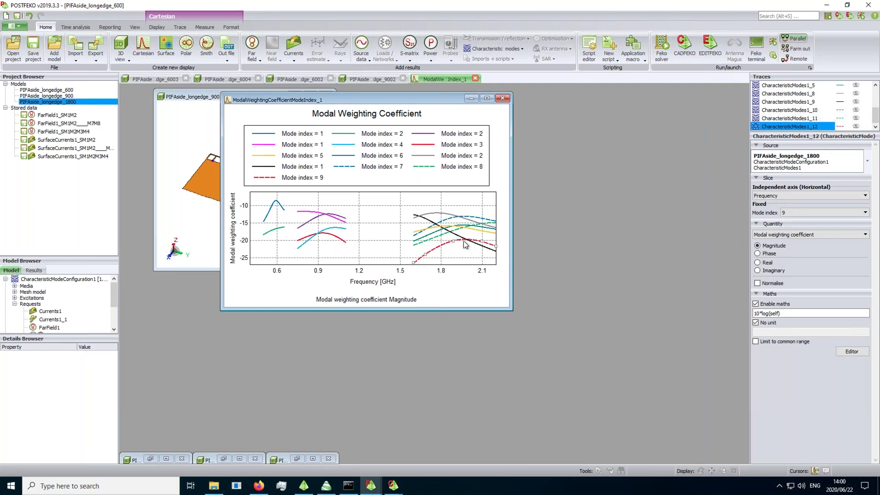
click(855, 126)
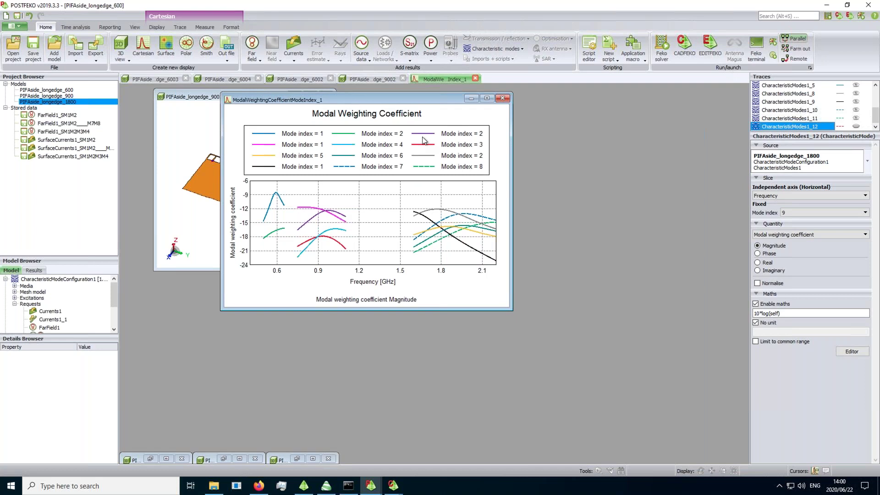
Step: Move the graph clear of the 3D view and show the PIFAside_longedge_1800 surface currents from the top
drag(422, 137, 426, 135)
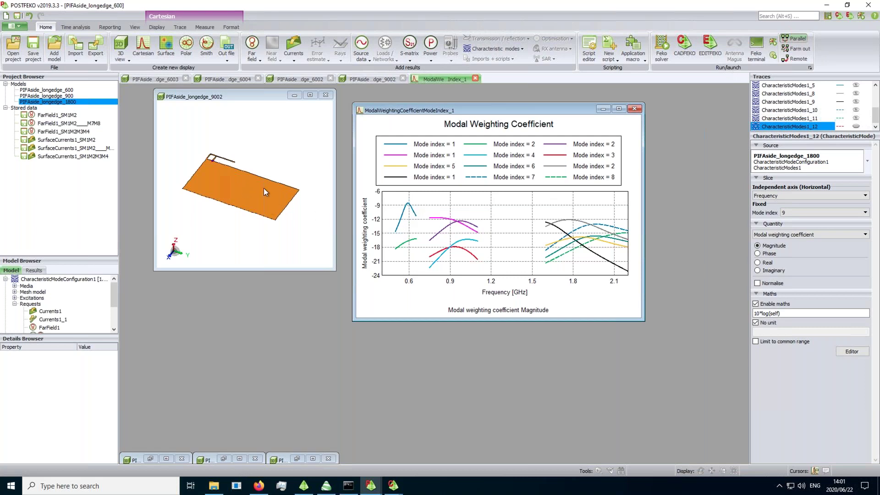
click(277, 138)
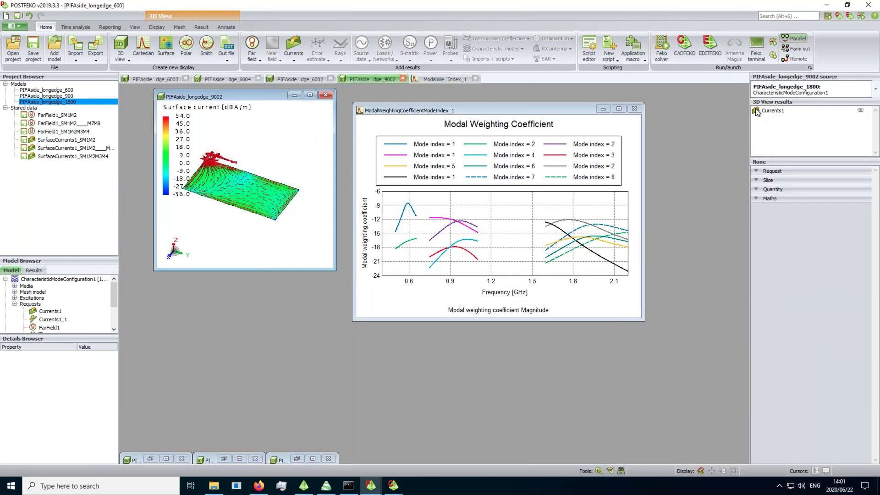
click(816, 112)
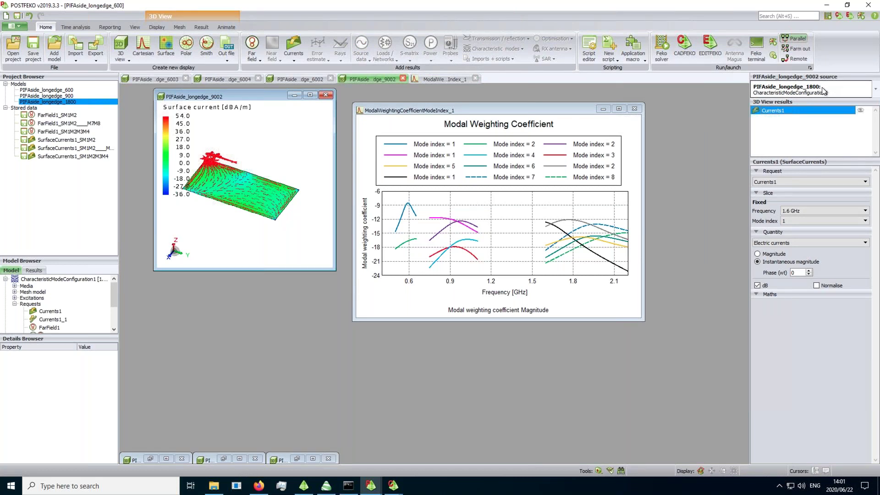
click(783, 222)
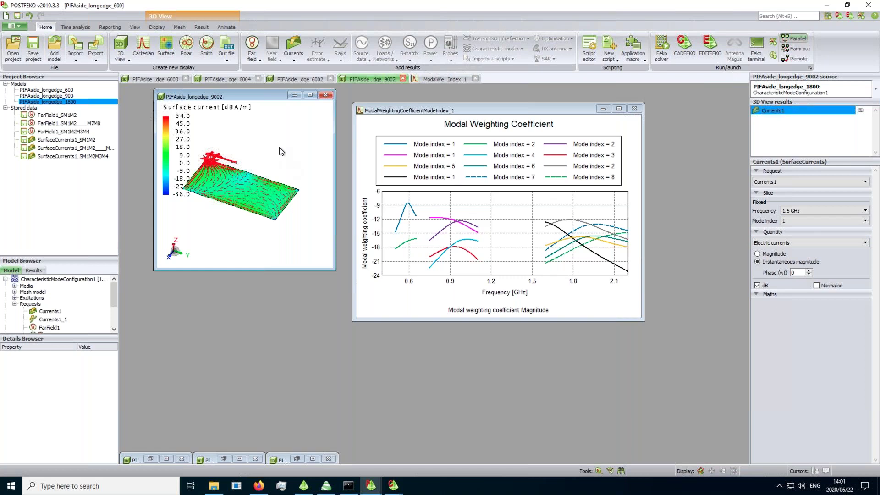
key(ctrl+t)
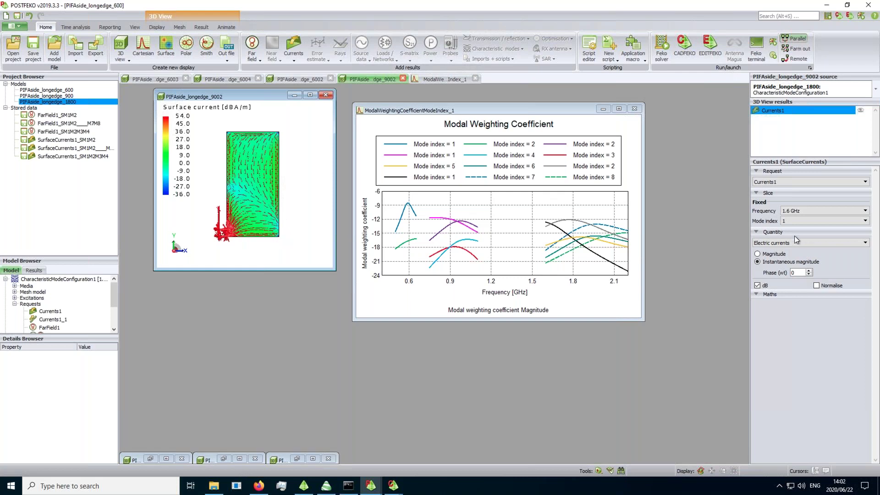
Step: View the PIFAside_longedge_1800 surface currents at 1.6 GHz for mode indices 2, 3 and 4 in turn
click(790, 221)
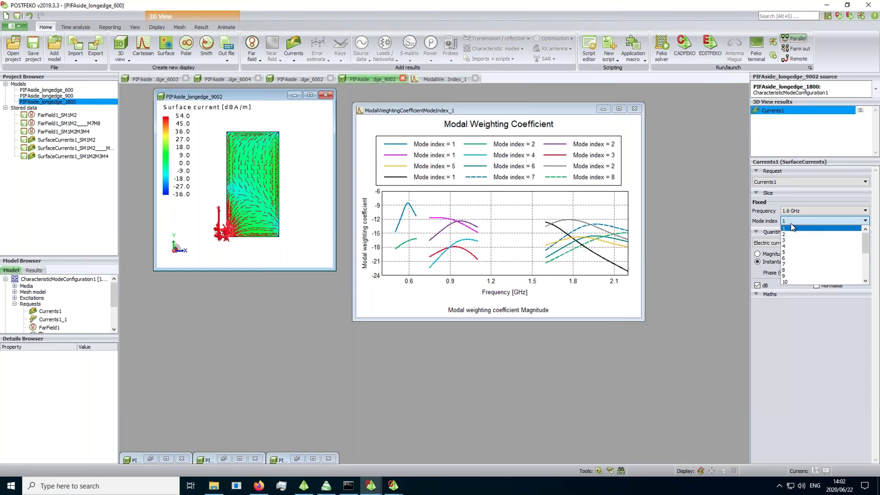
click(793, 235)
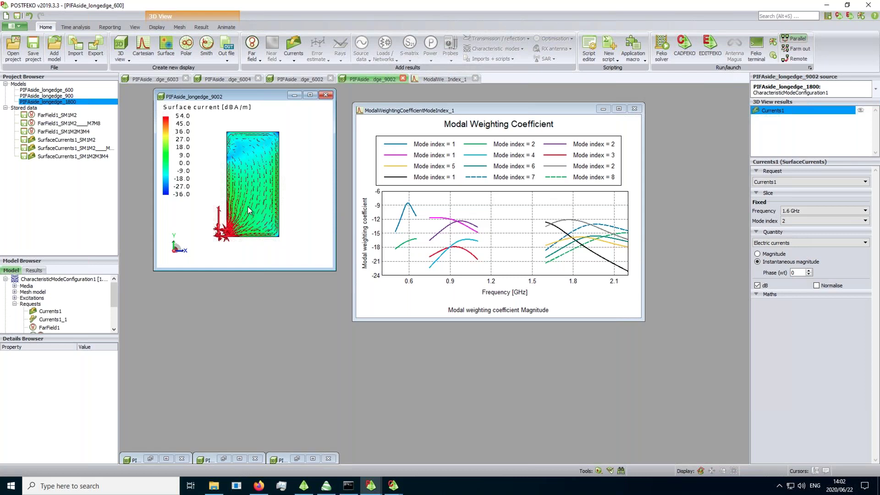
click(796, 220)
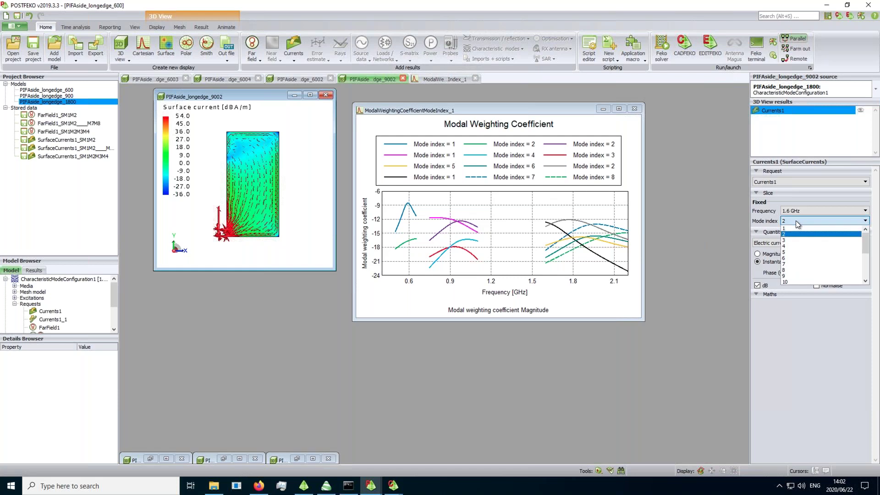
click(793, 234)
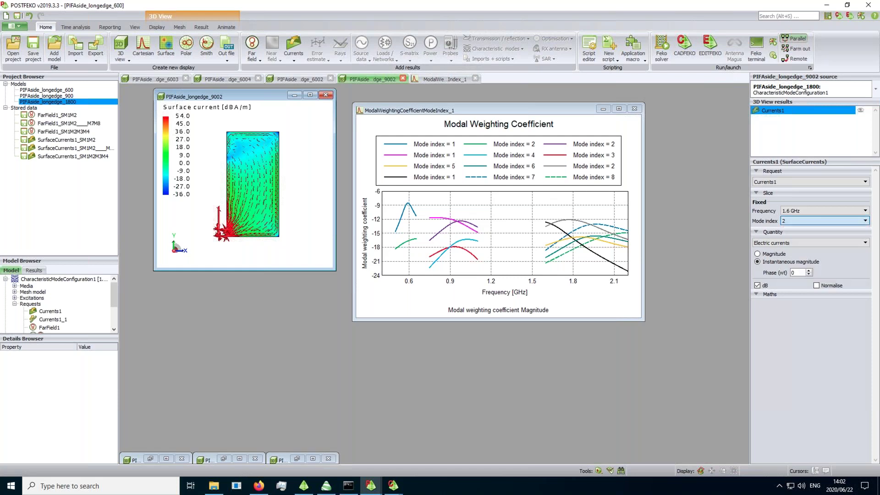
key(Down)
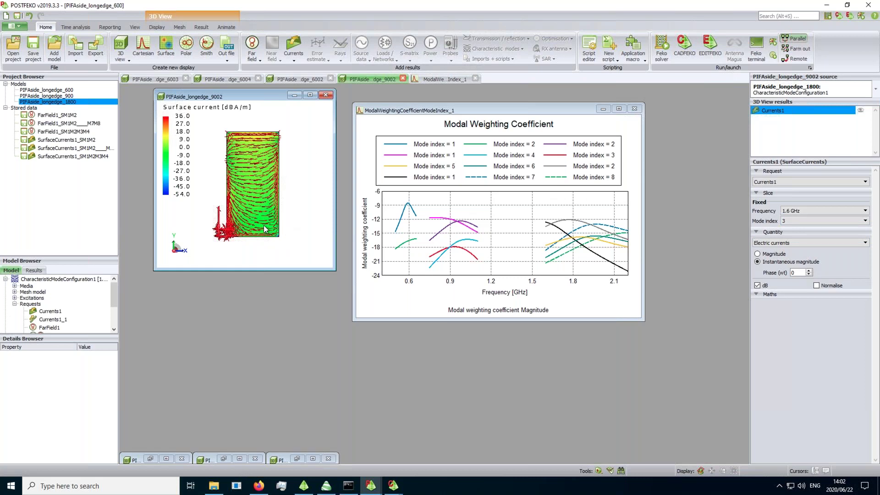
click(805, 220)
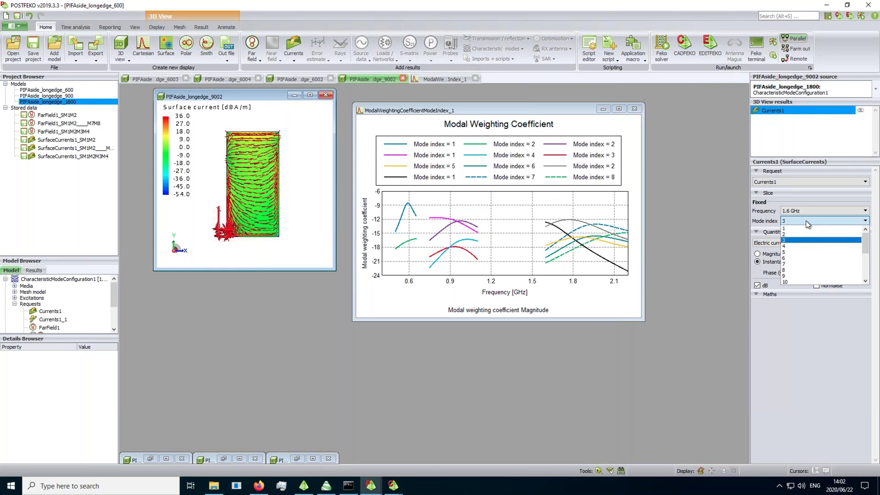
click(786, 248)
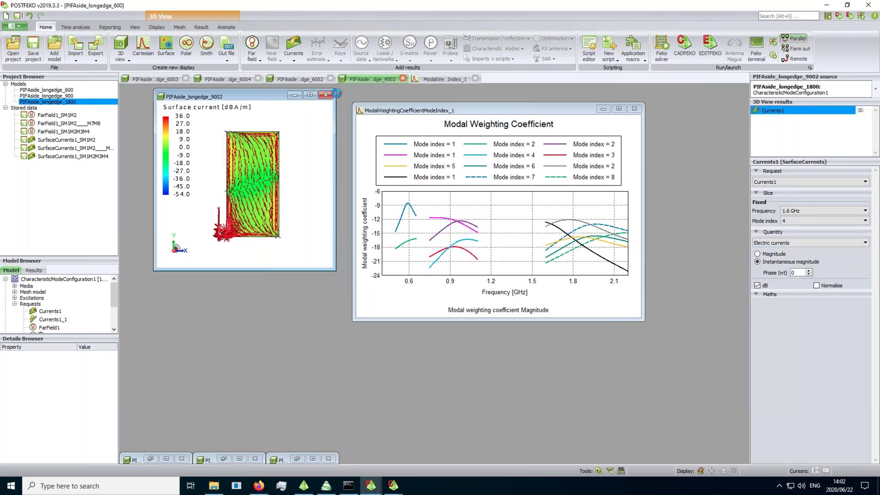
Step: Switch the 3D view to PIFAside_longedge_600 CharacteristicModeConfiguration1 and view its surface currents for mode indices 1 and 2
click(792, 91)
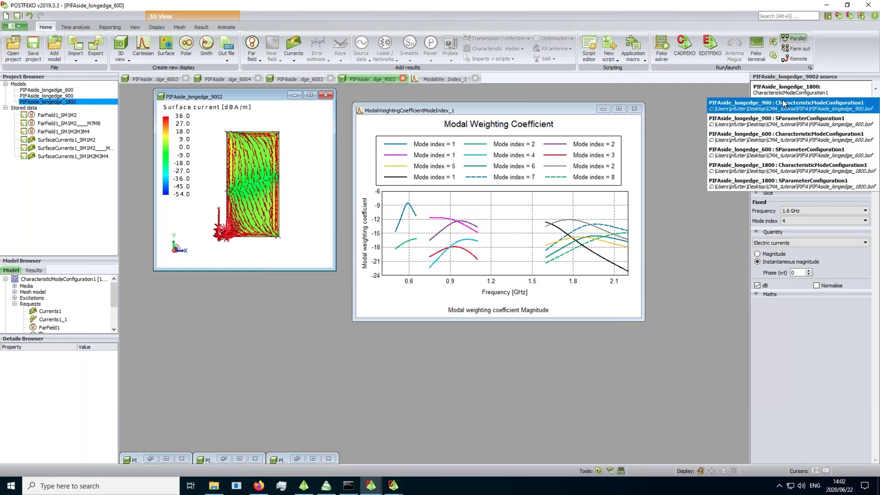
click(775, 142)
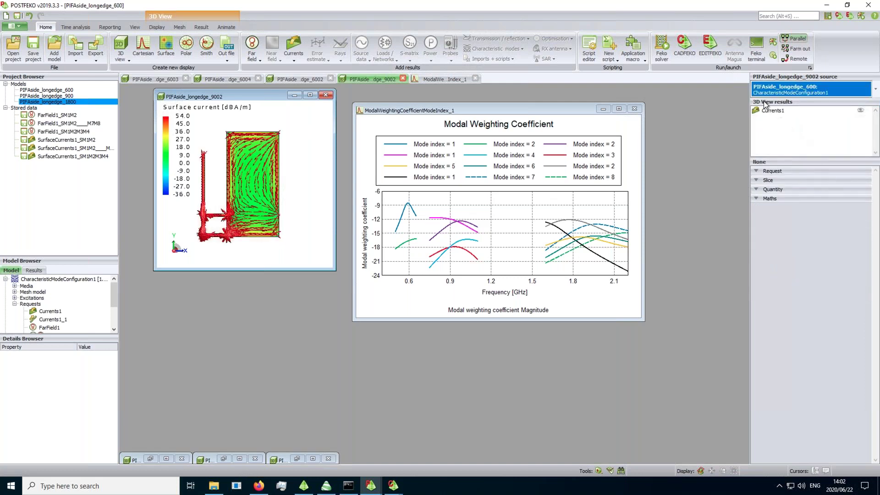
click(772, 112)
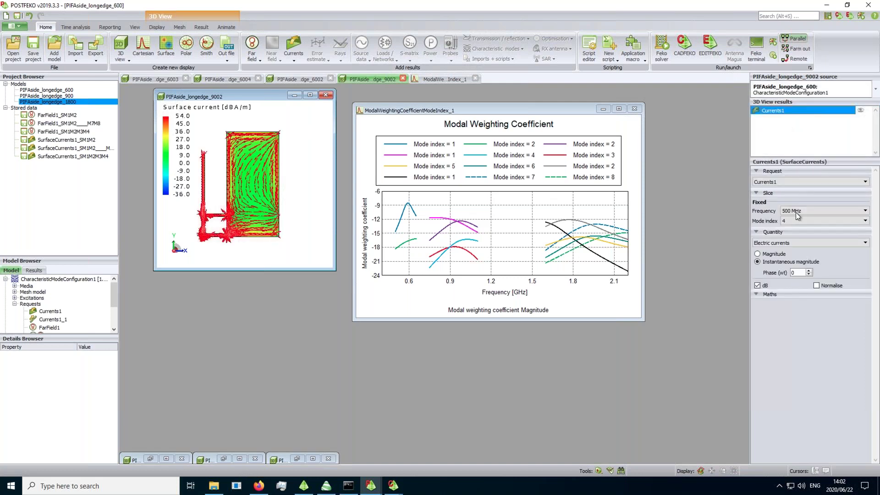
click(792, 220)
click(792, 221)
key(Up)
key(Up)
key(Up)
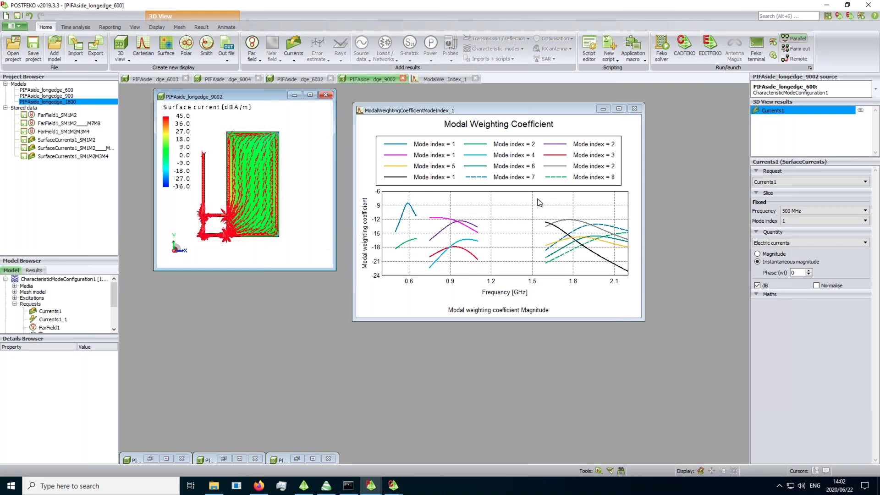
click(792, 221)
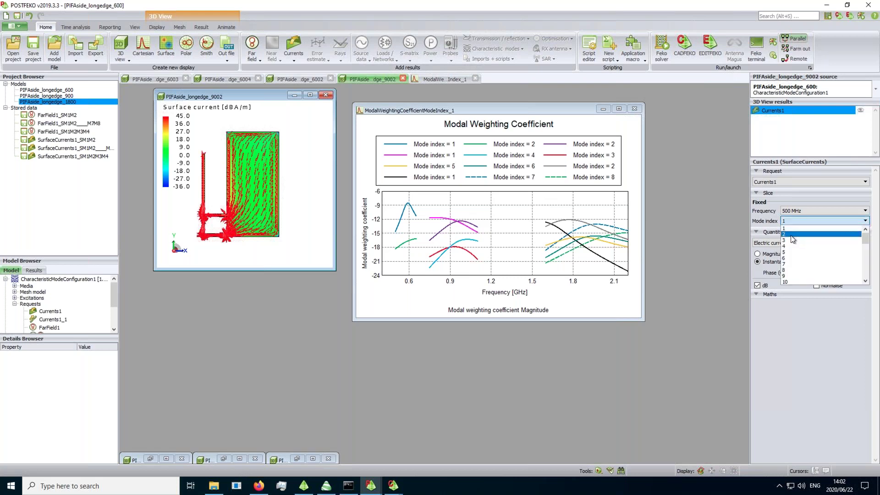
click(793, 232)
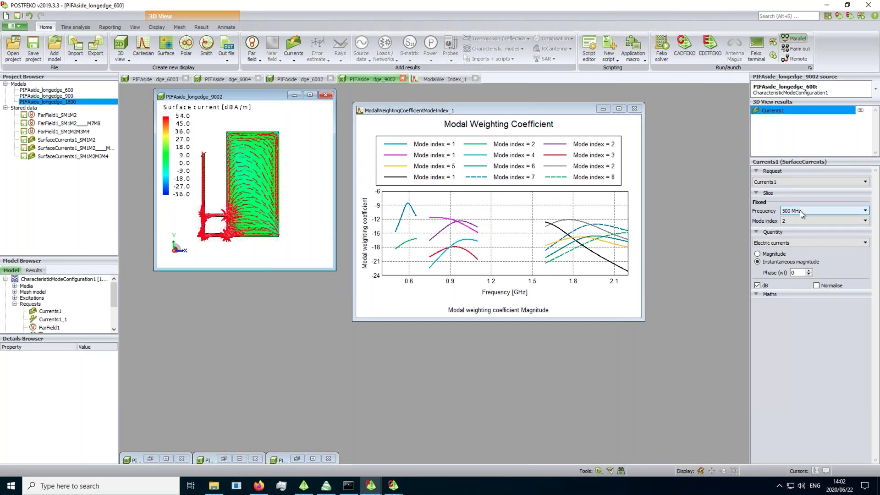
Step: Switch the 3D view to PIFAside_longedge_900 CharacteristicModeConfiguration1 and view its surface currents for mode indices 1 and 2
click(815, 87)
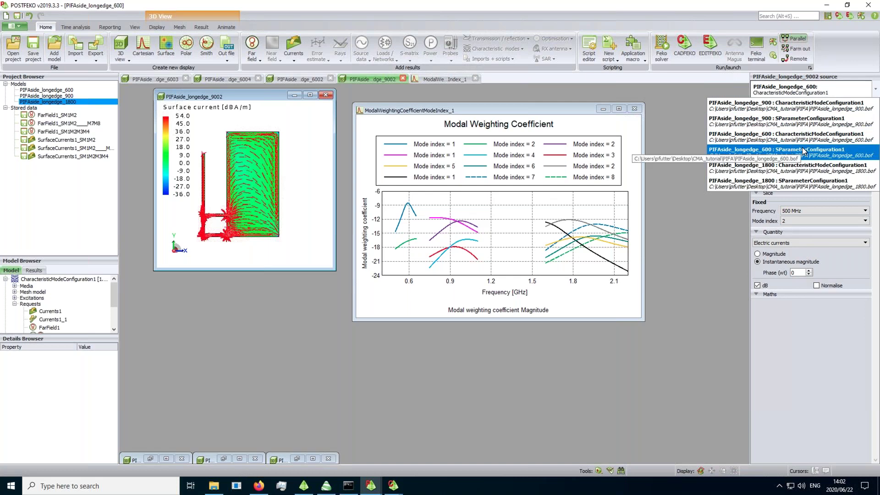
click(804, 106)
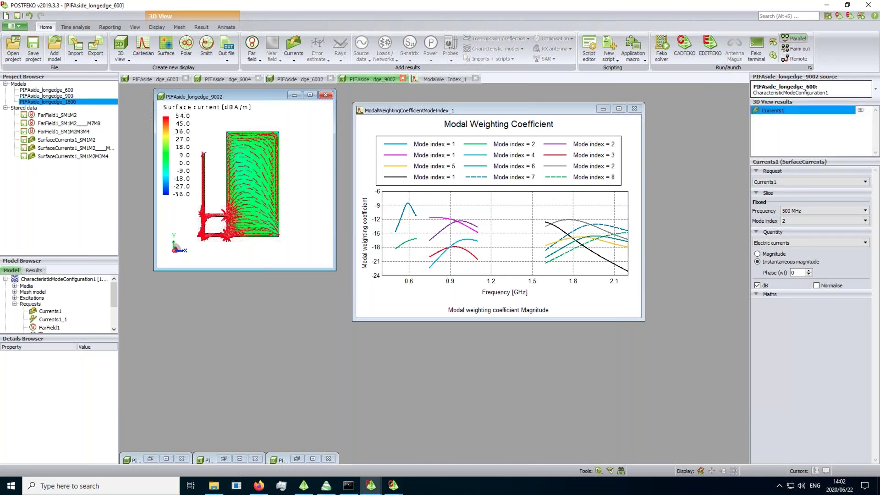
click(768, 112)
click(797, 221)
click(796, 229)
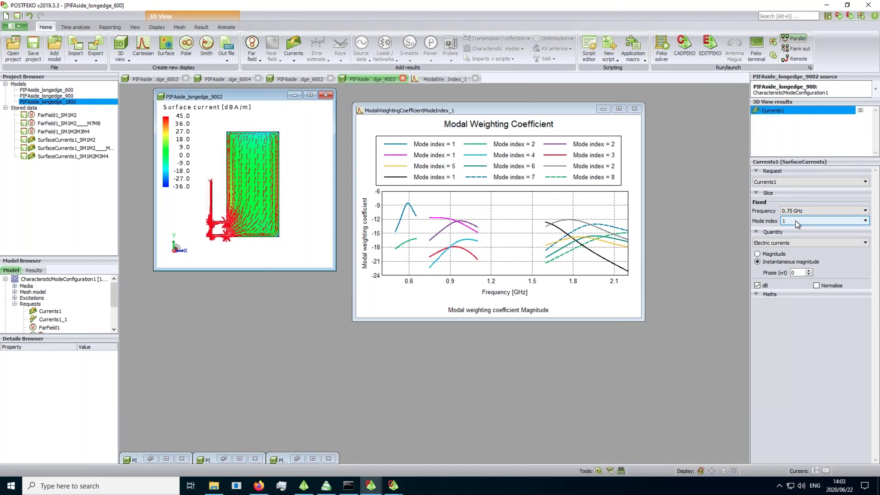
click(796, 221)
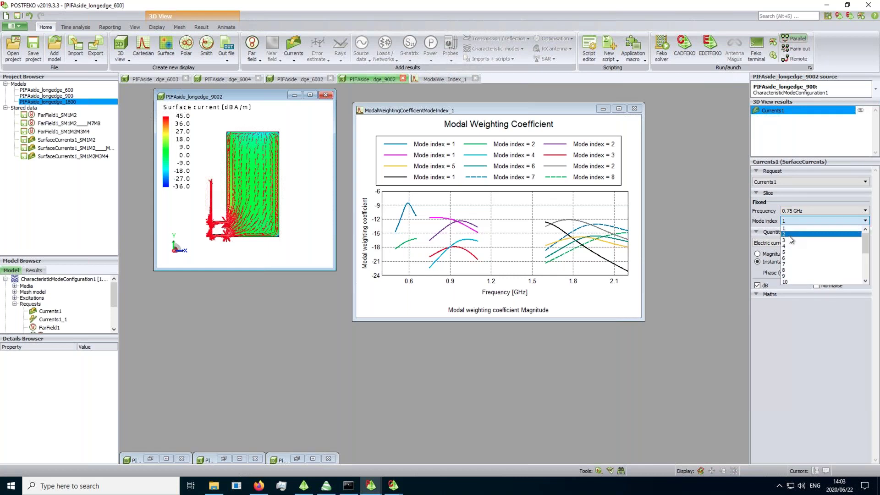
click(788, 234)
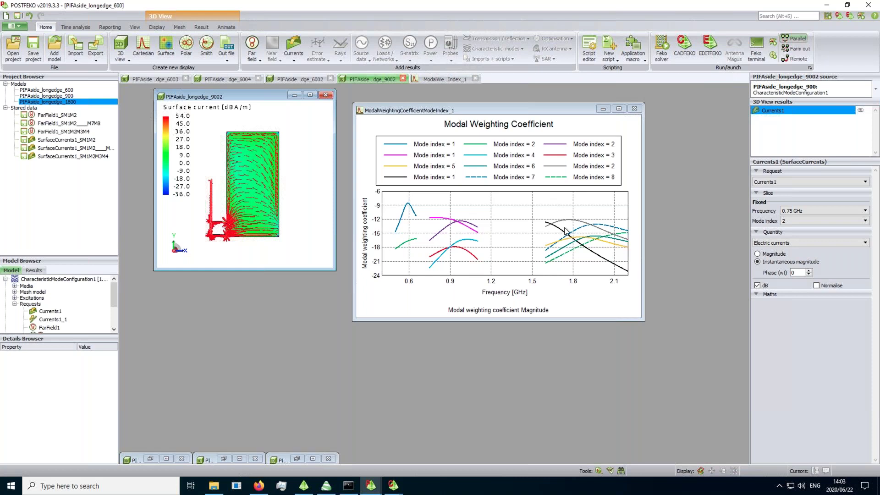
Step: Run the CMA synthesis macro on the PIFAside_longedge_1800 CharacteristicModes1 data
click(639, 52)
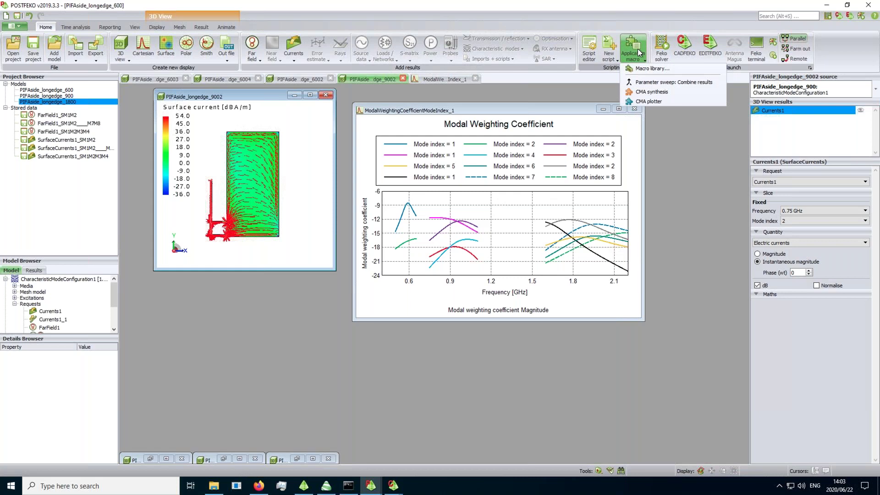
click(656, 92)
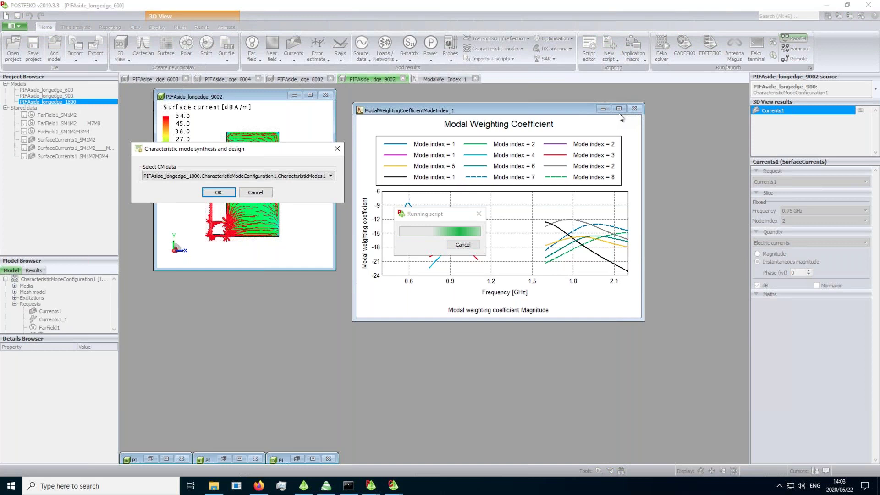
click(224, 192)
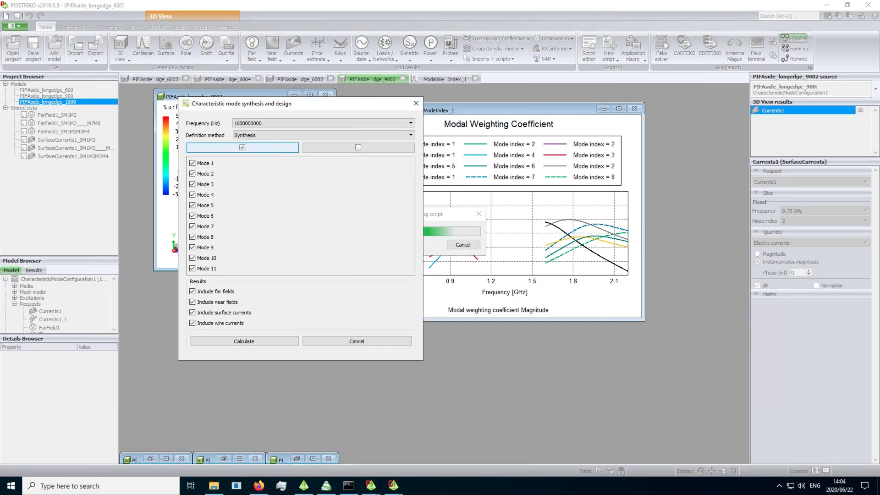
Step: Deselect all modes for the synthesis and move the dialog away from the 1800 traces in the graph
click(326, 145)
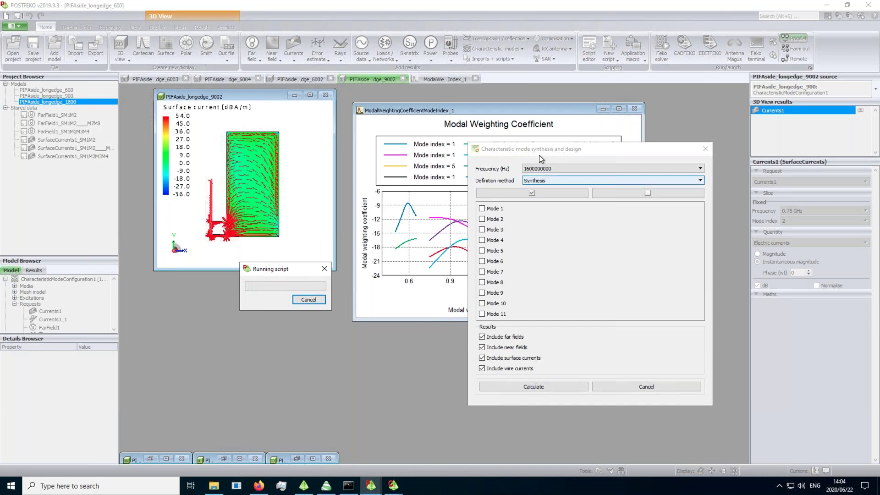
click(514, 151)
drag(551, 151, 250, 158)
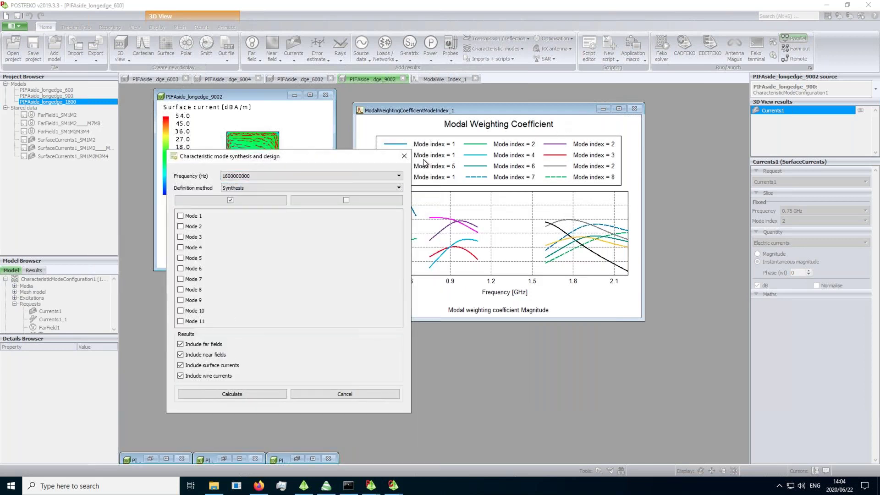
mouse_move(282, 159)
mouse_down()
mouse_move(295, 158)
mouse_move(282, 160)
mouse_up()
click(143, 213)
click(147, 224)
click(148, 256)
click(148, 266)
click(148, 276)
click(147, 288)
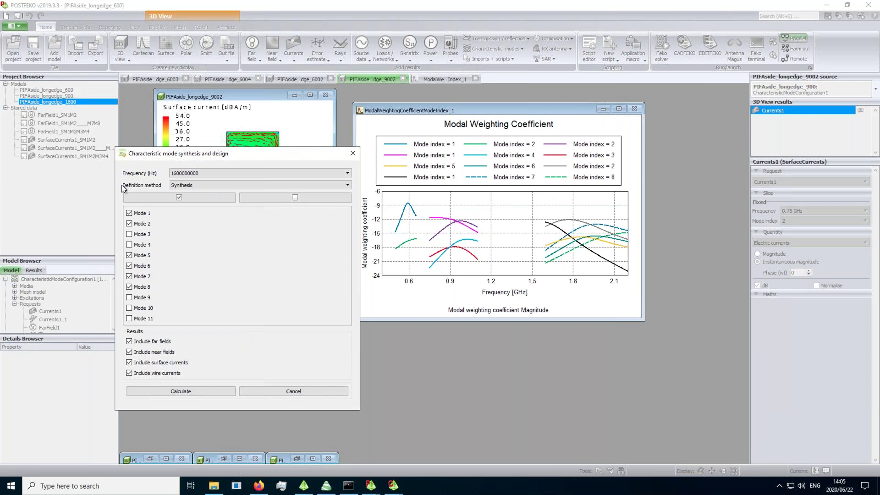
Step: Look at the mode weights offered by the Design definition method, return to Synthesis, and cancel the dialog
click(197, 185)
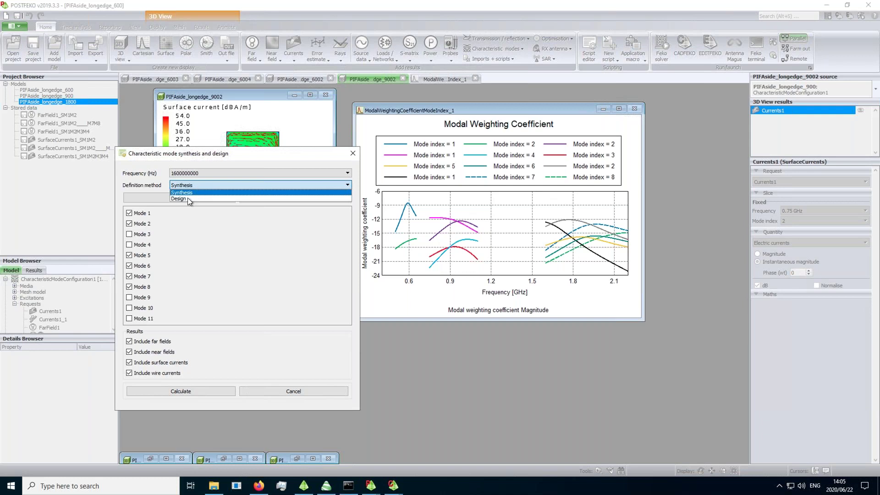
click(187, 198)
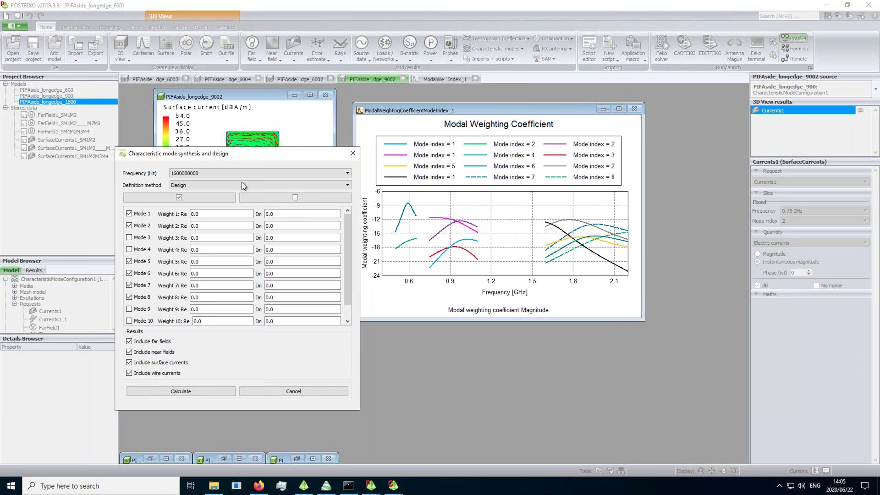
click(223, 184)
click(211, 193)
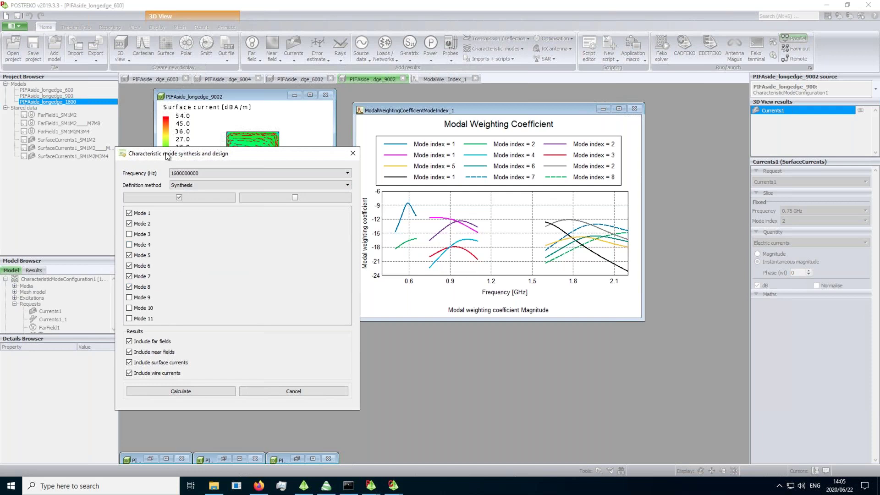
drag(167, 154, 213, 154)
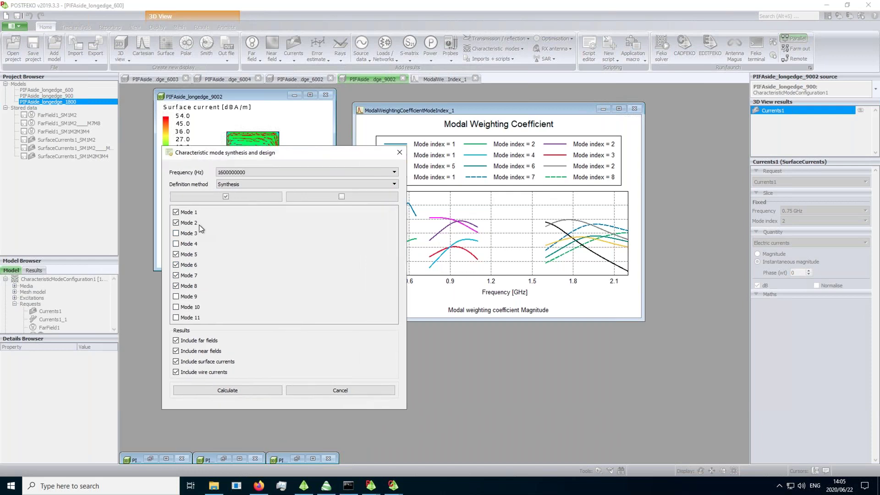
click(351, 388)
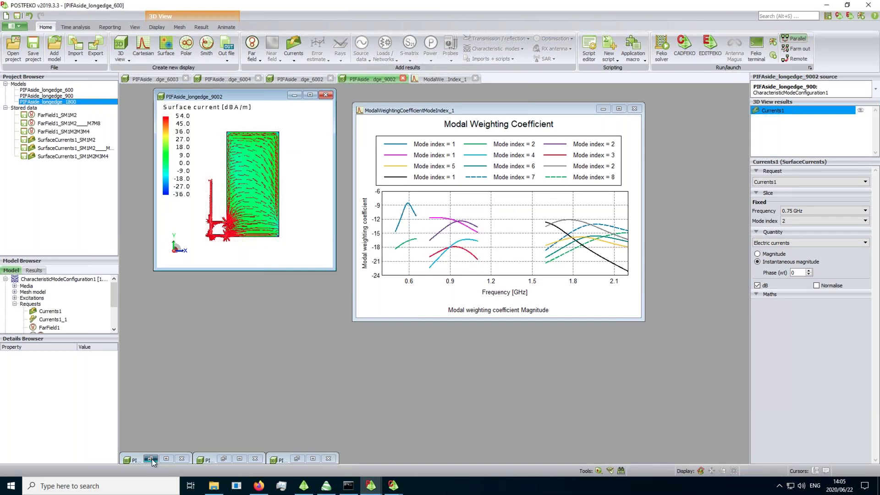
Step: Restore the PIFAside_longedge_6002 and PIFAside_longedge_6003 result views and move the modal weighting graph clear of them
click(138, 466)
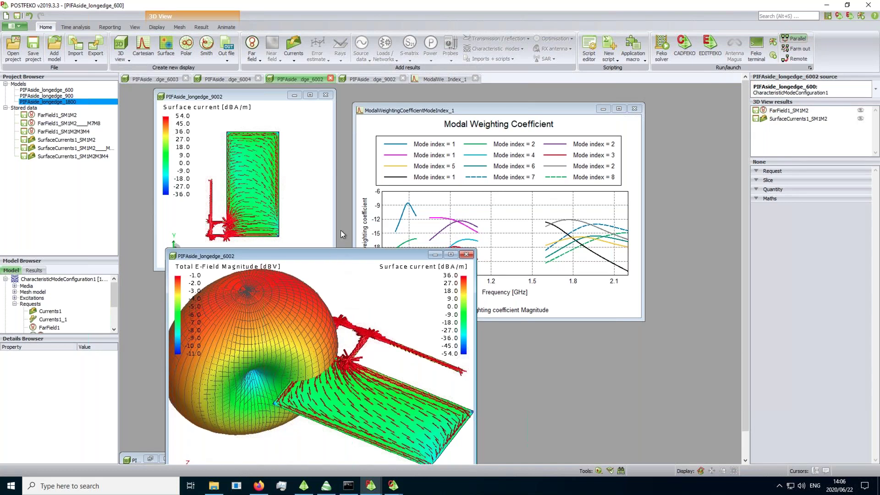
click(152, 458)
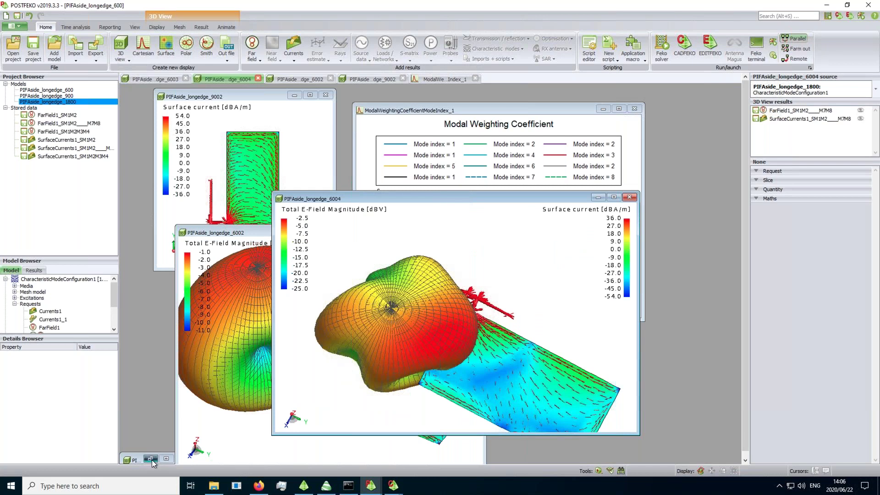
click(152, 459)
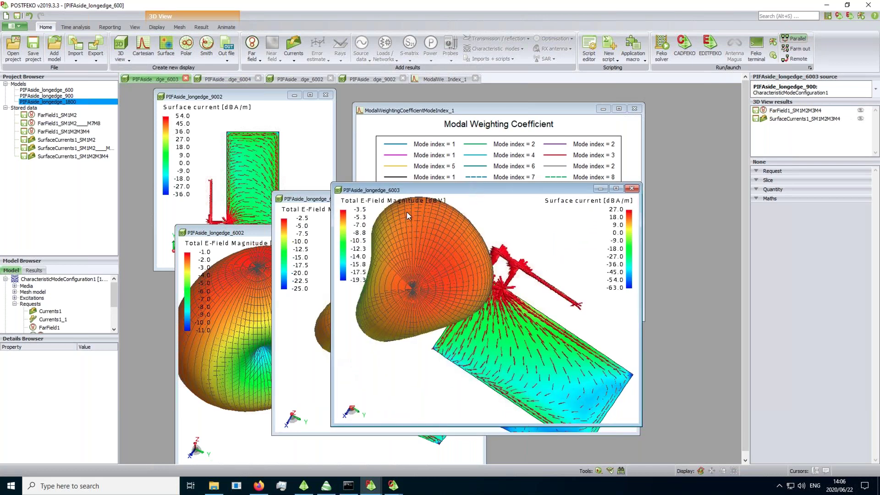
drag(476, 187, 401, 213)
click(597, 199)
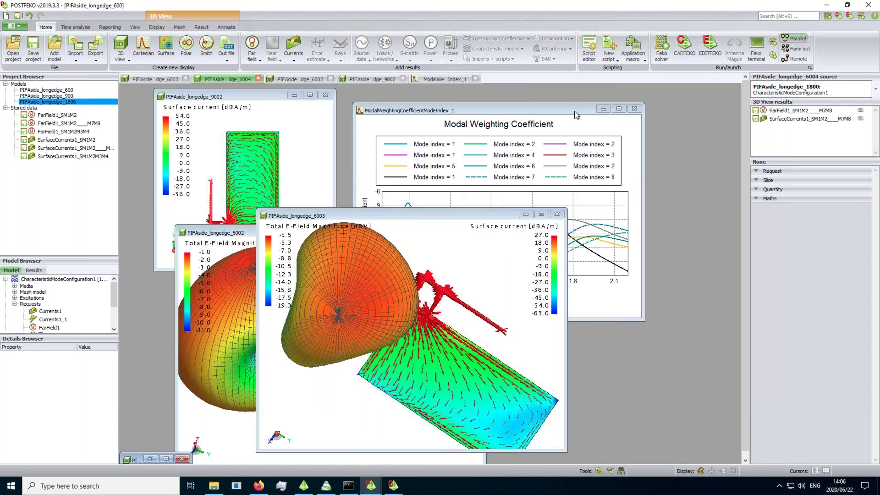
drag(576, 115, 634, 110)
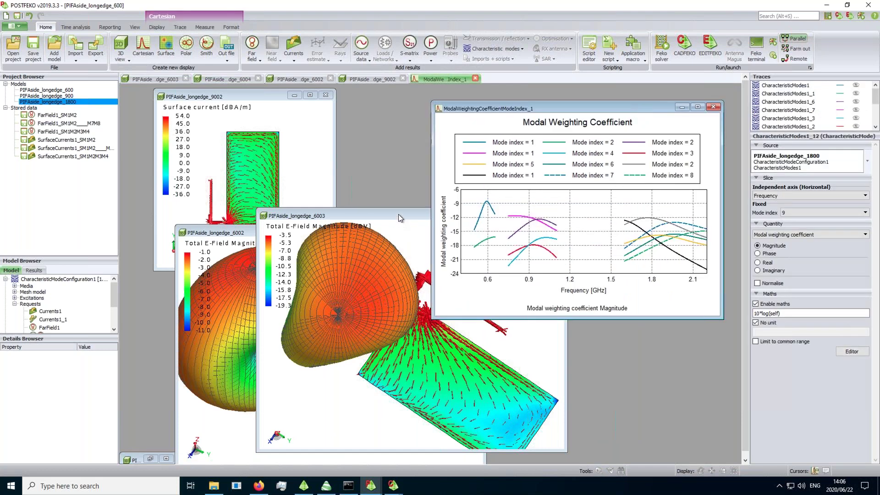
Step: Examine the synthesised far field and surface currents of the 900 model in PIFAside_longedge_6003 from different angles
key(ctrl+Tab)
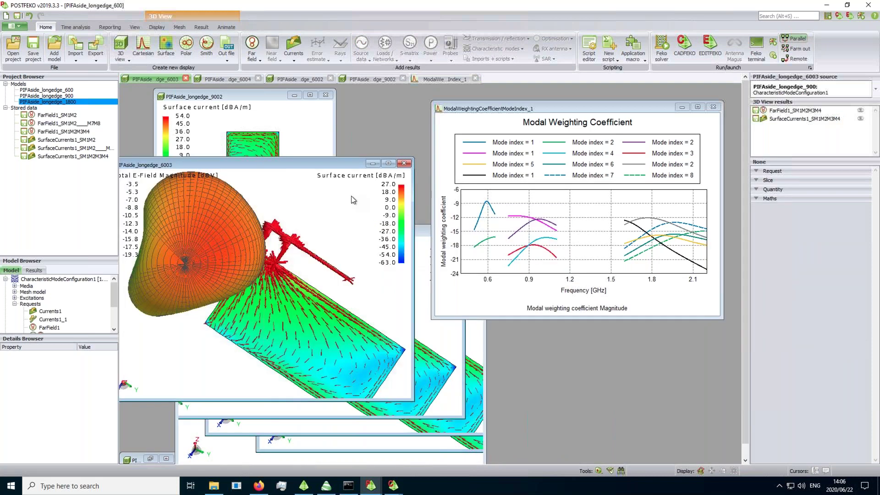
drag(352, 196, 357, 197)
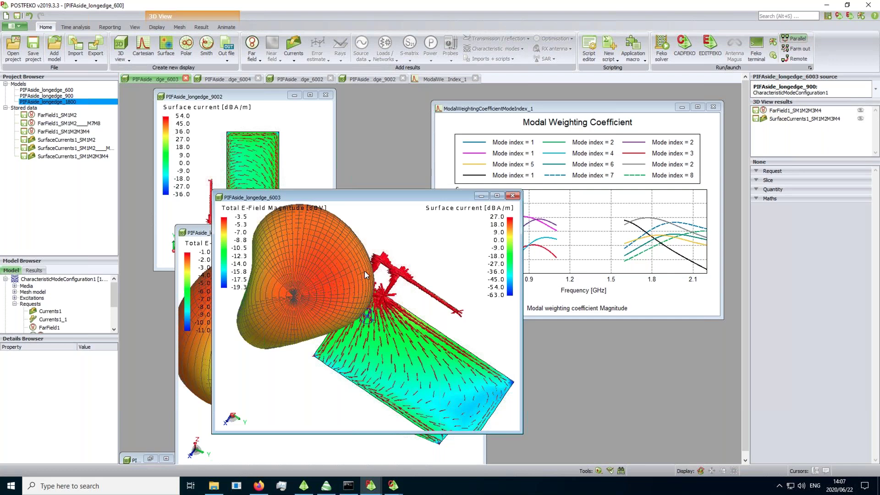
drag(364, 271, 387, 271)
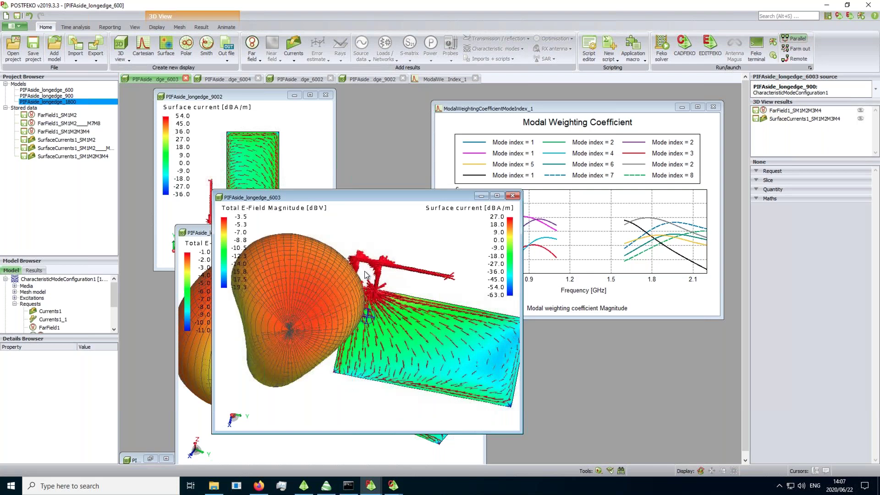
drag(365, 271, 346, 303)
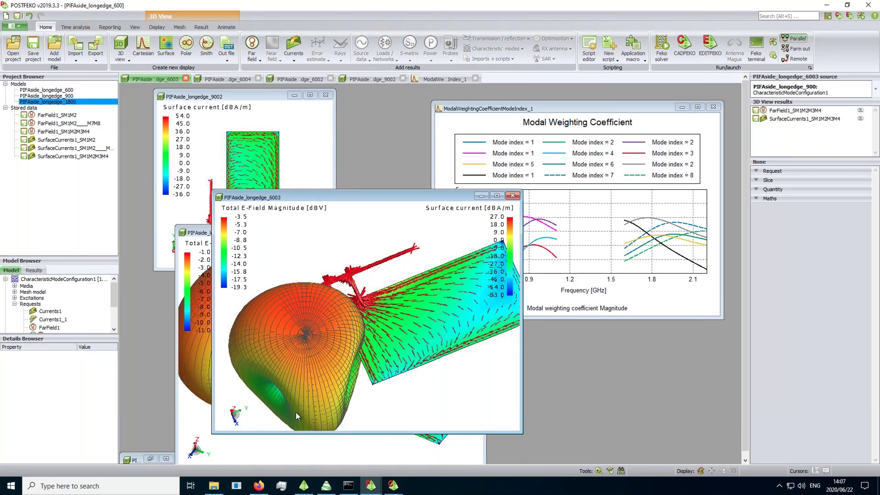
Step: Examine the synthesised 1800 far field and surface currents in PIFAside_longedge_6004 from different angles and bring the modal weighting graph forward
click(149, 458)
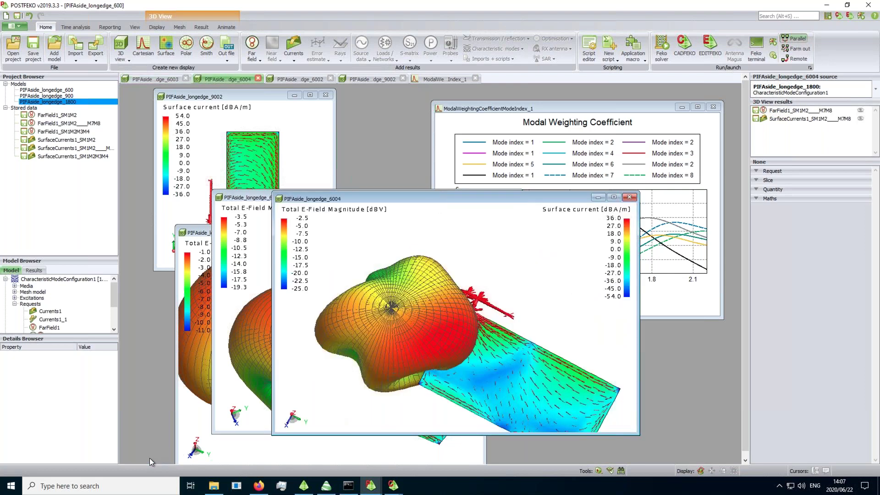
drag(377, 198, 235, 187)
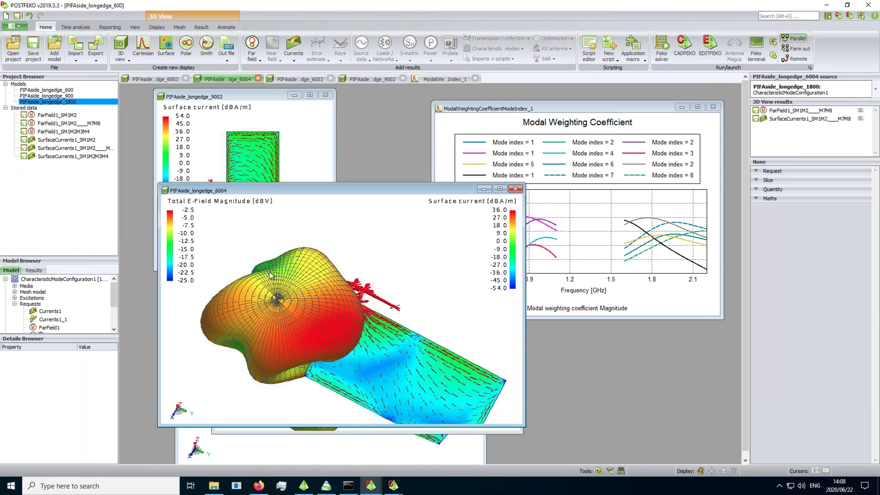
drag(290, 296, 298, 303)
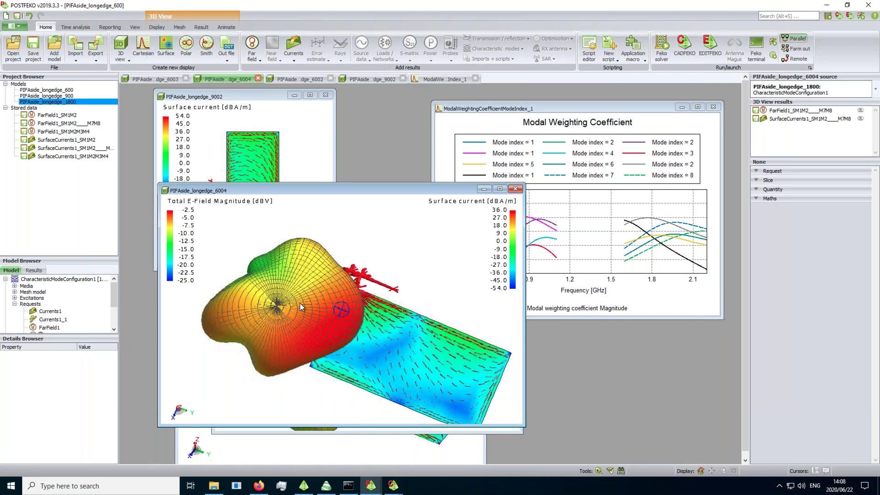
mouse_move(300, 303)
mouse_down()
mouse_move(282, 303)
mouse_move(282, 272)
mouse_move(323, 346)
mouse_up()
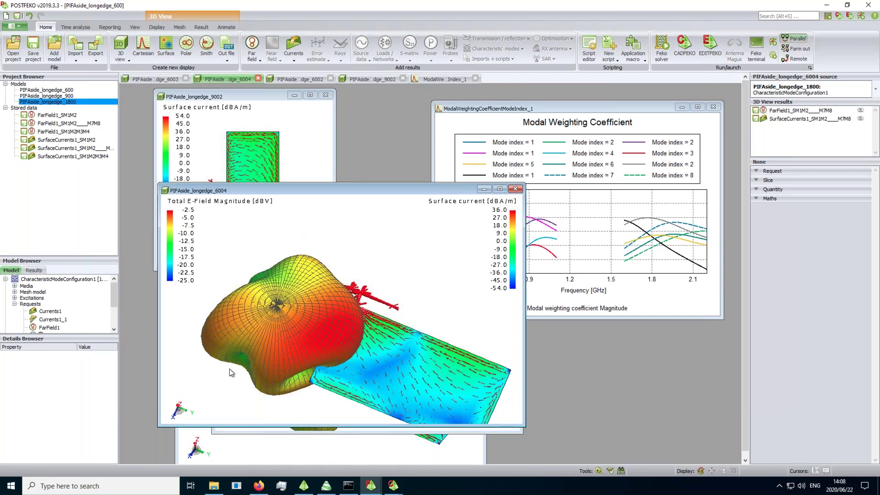
drag(307, 409, 307, 409)
drag(307, 410, 432, 398)
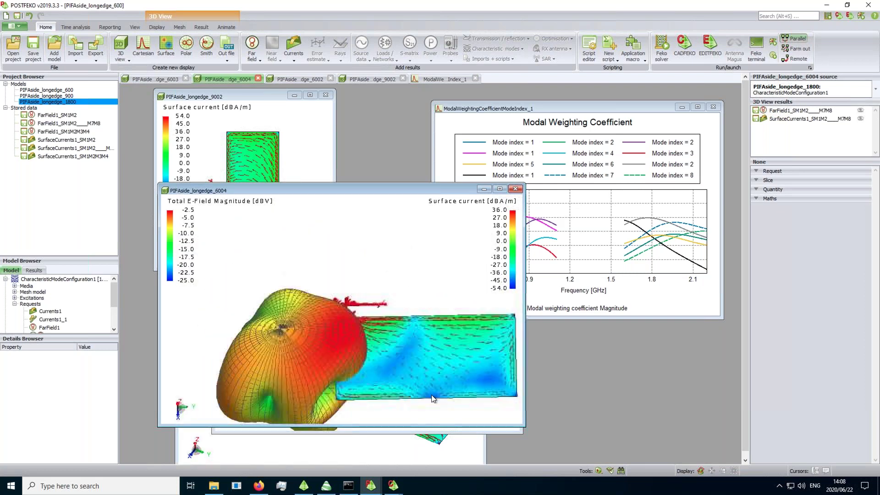
drag(381, 185, 384, 170)
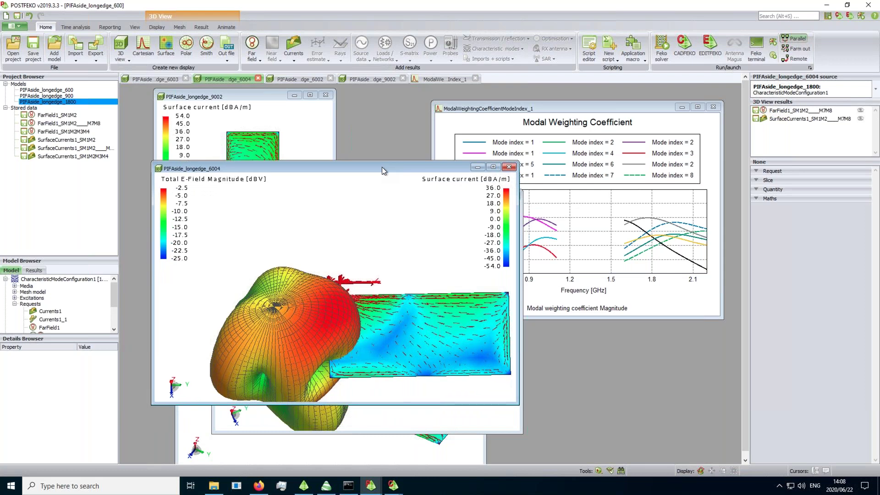
click(610, 127)
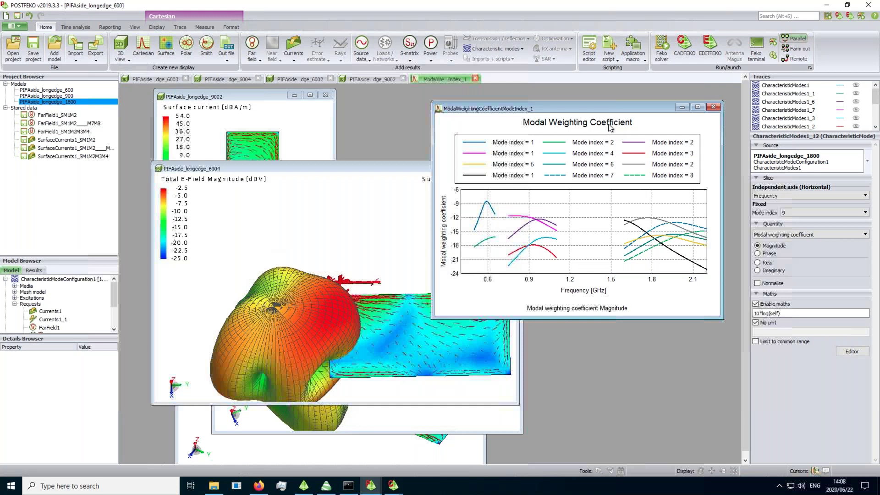
click(564, 129)
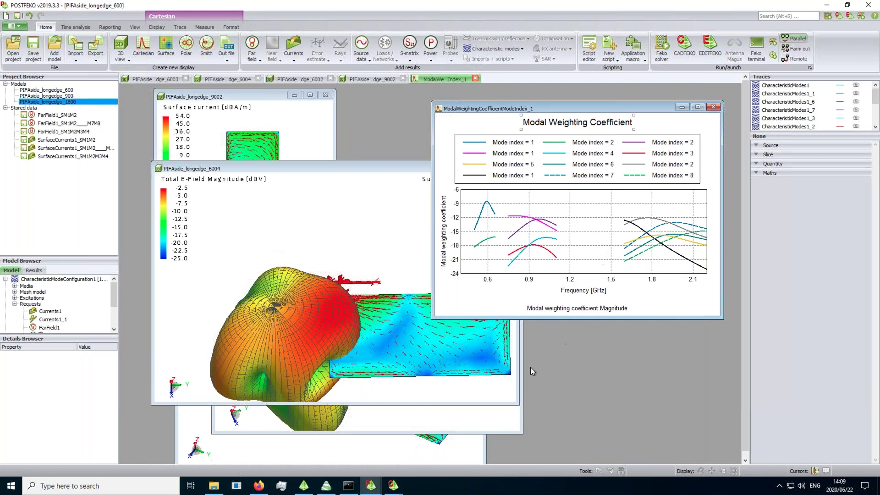
Step: Switch to the CADFEKO window with the 4xPIFAside_longedge_1800 model and view it from the top
click(394, 490)
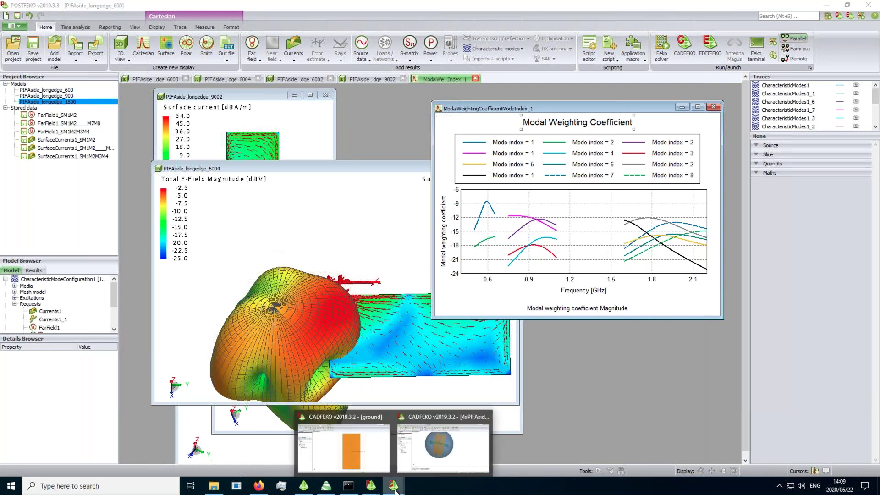
click(477, 445)
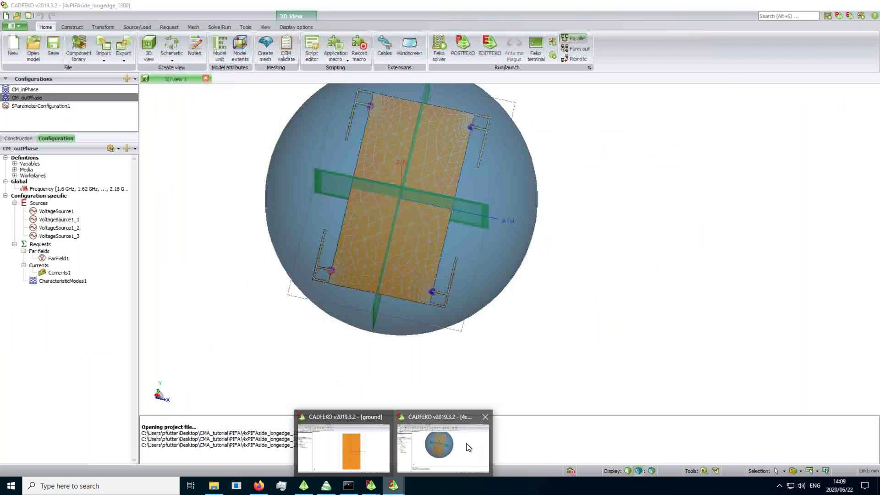
click(468, 447)
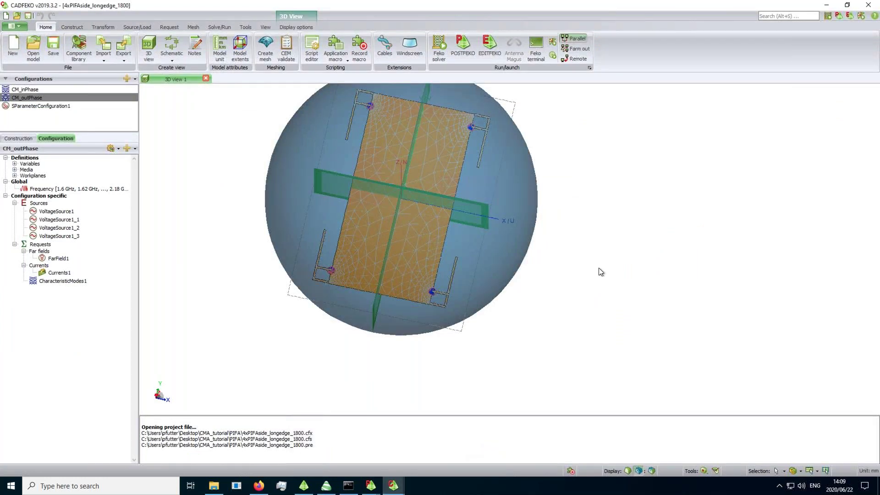
key(ctrl+t)
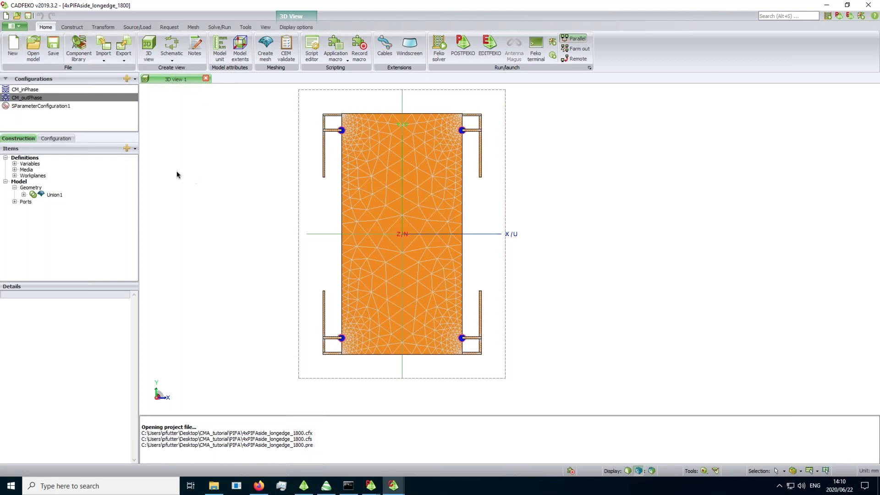
click(90, 176)
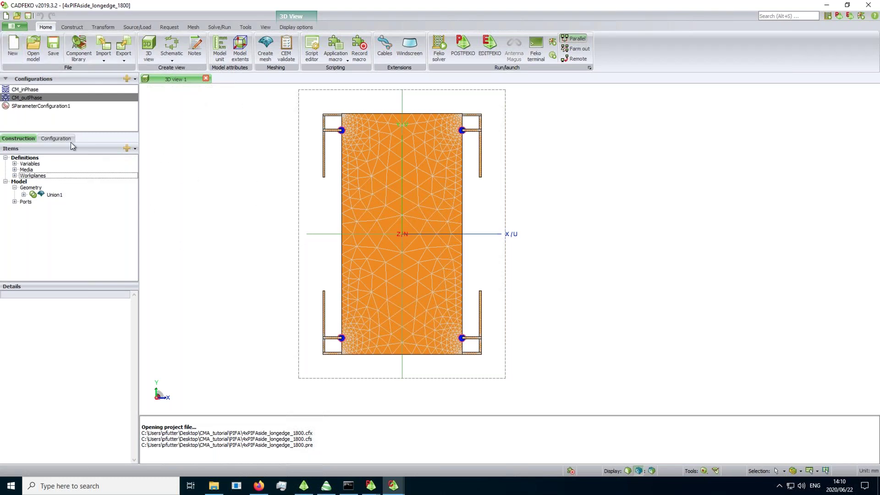
Step: Show the CM_inPhase configuration's sources and requests and check the sources-per-configuration option
click(35, 89)
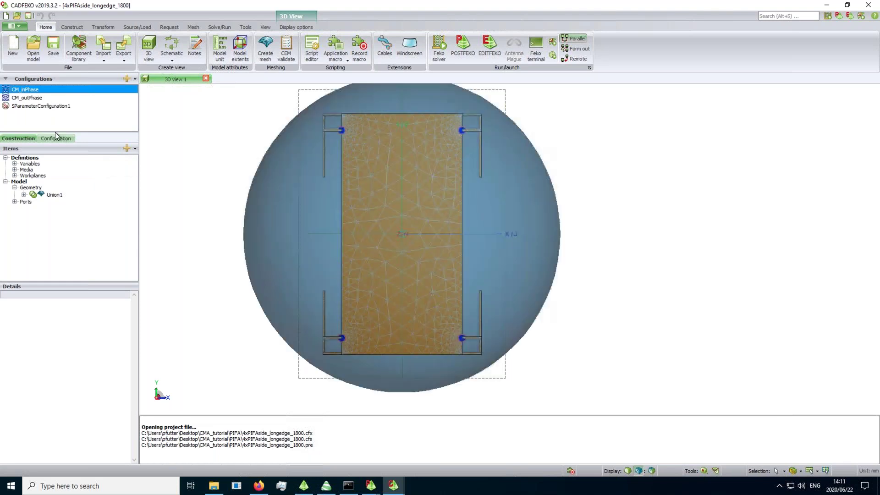
click(55, 138)
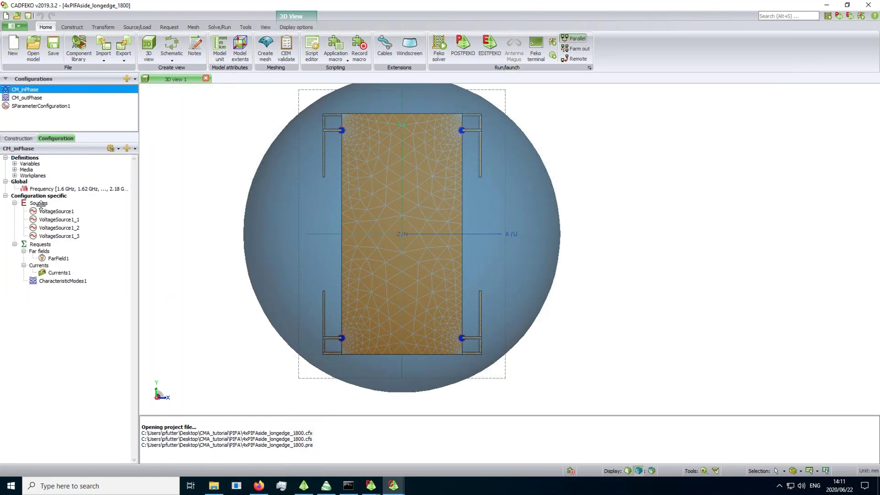
click(118, 148)
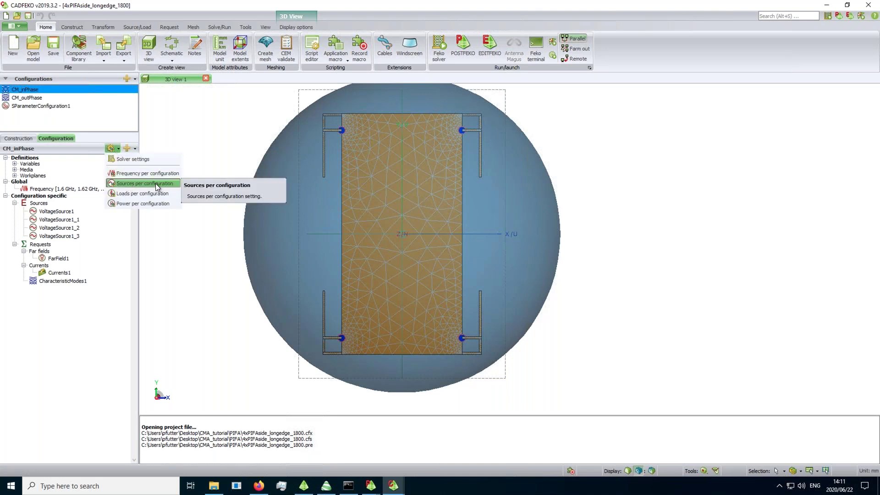
click(98, 137)
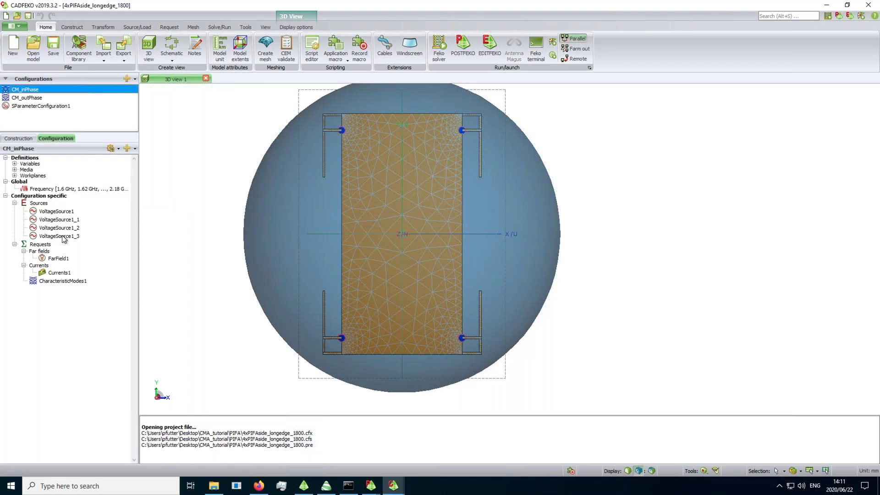
Step: Review the settings of VoltageSource1 and VoltageSource1_1 in the CM_inPhase configuration
click(69, 213)
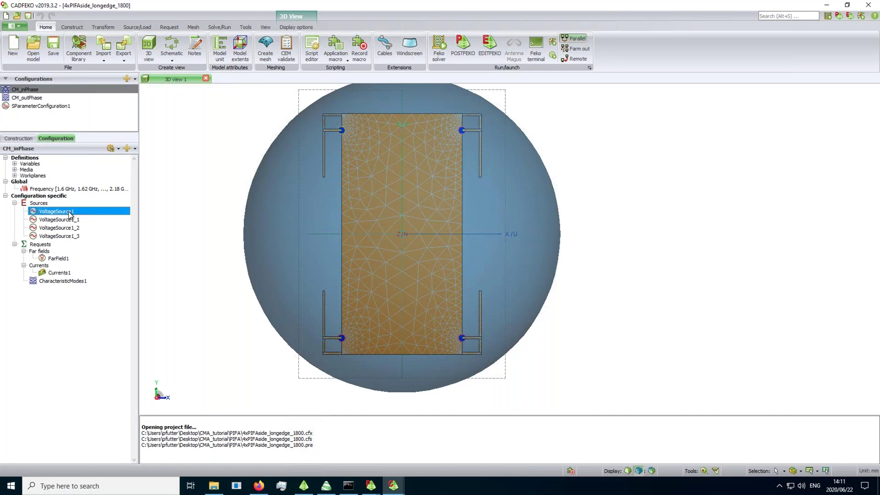
double_click(69, 212)
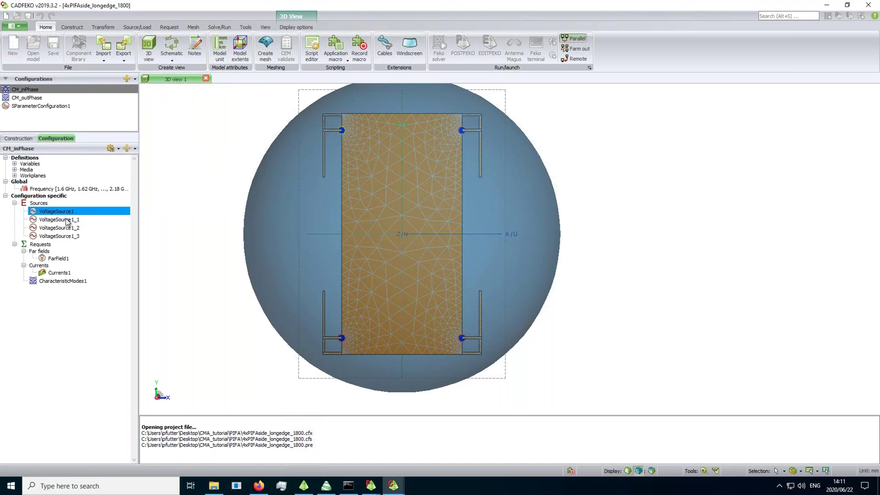
double_click(67, 220)
key(Escape)
Step: Activate the CM_outPhase configuration and check the port, magnitude and phase settings of VoltageSource1_1 without changing them
click(29, 98)
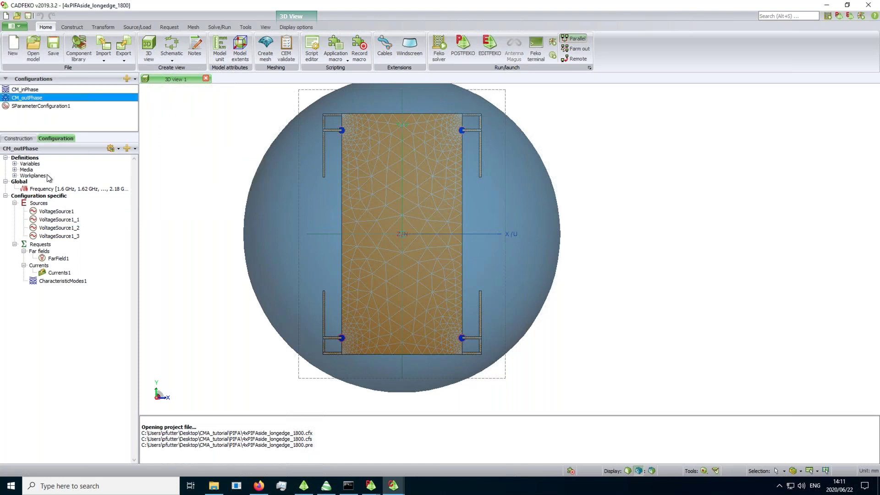
click(77, 222)
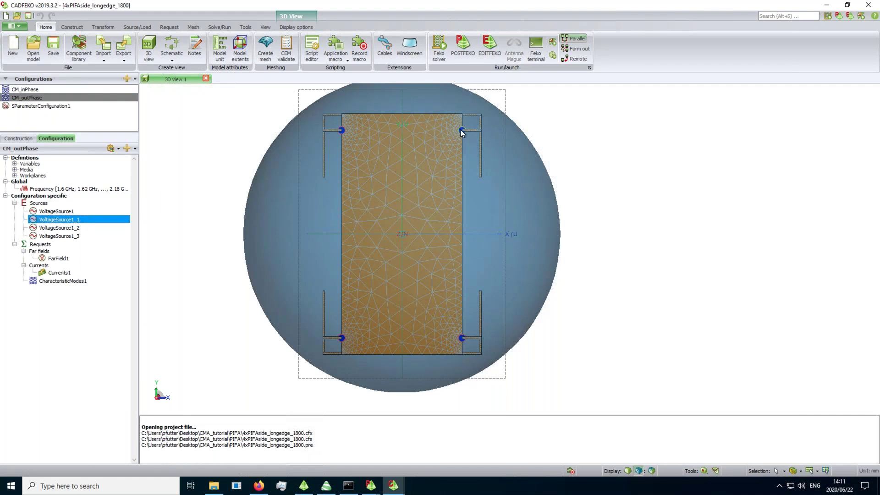
double_click(86, 219)
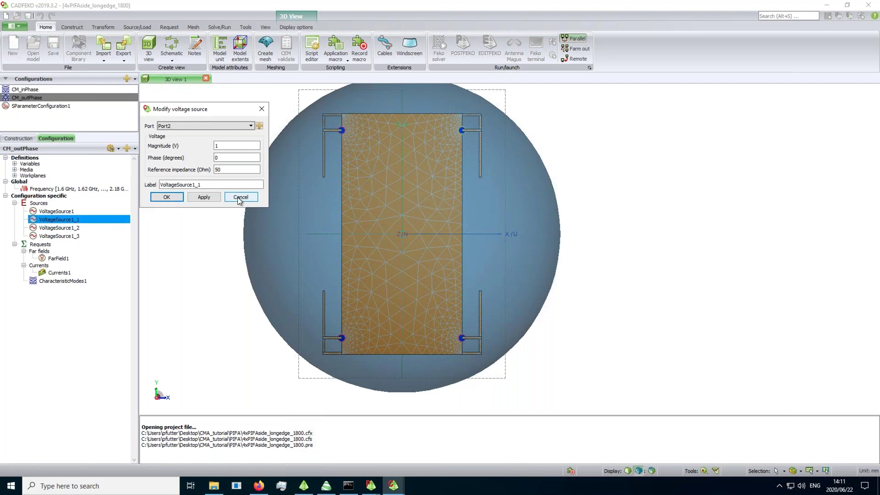
click(239, 200)
Step: Review the phase settings of VoltageSource1_2 and VoltageSource1_3 in the CM_outPhase configuration, leaving both sources unmodified
click(76, 229)
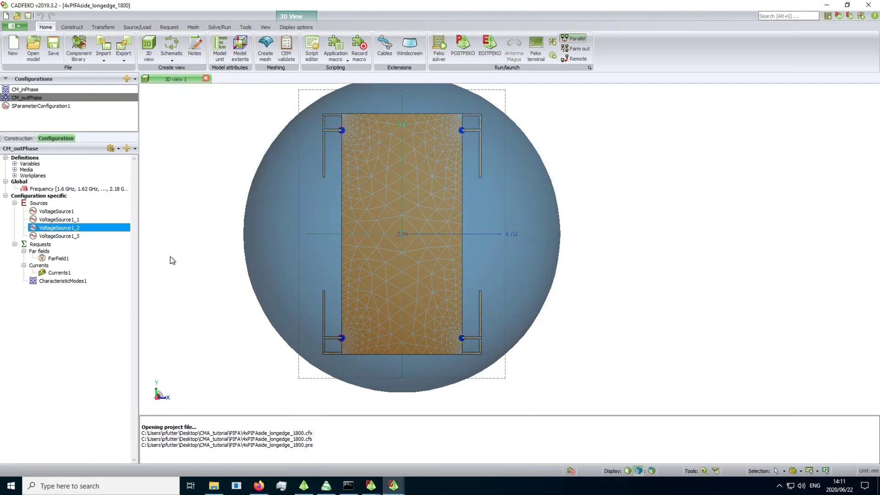
double_click(81, 227)
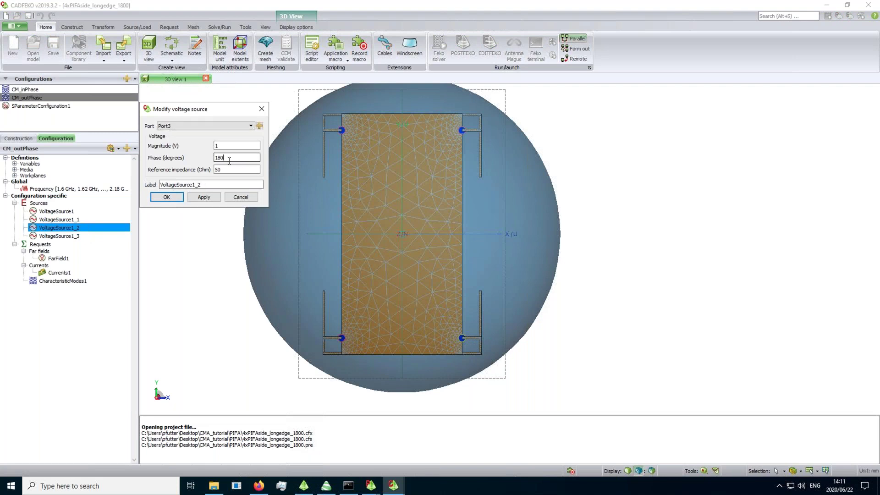
click(244, 196)
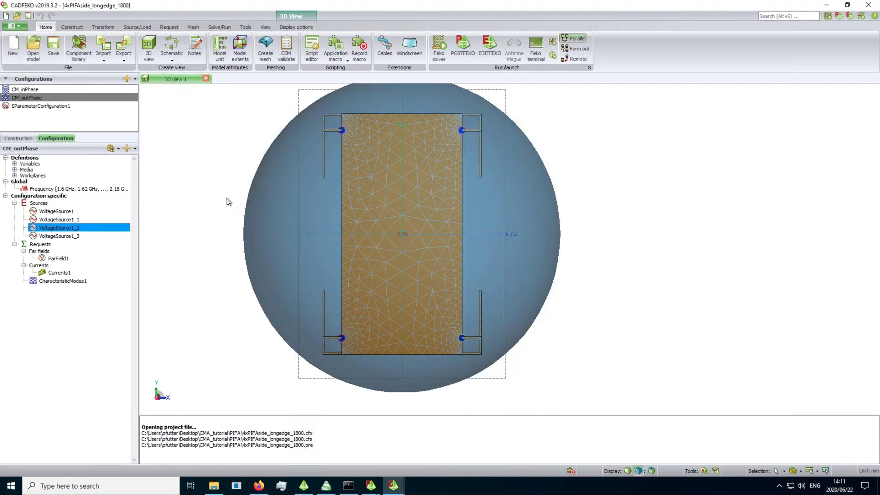
double_click(75, 235)
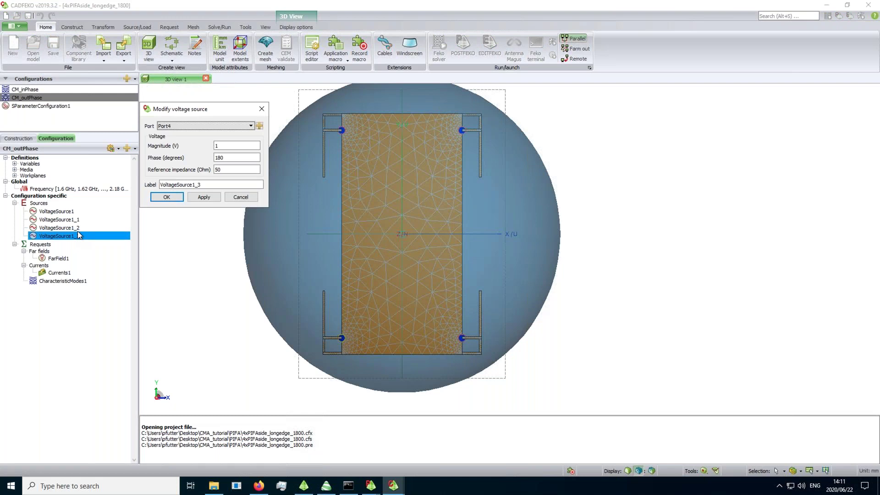
click(226, 201)
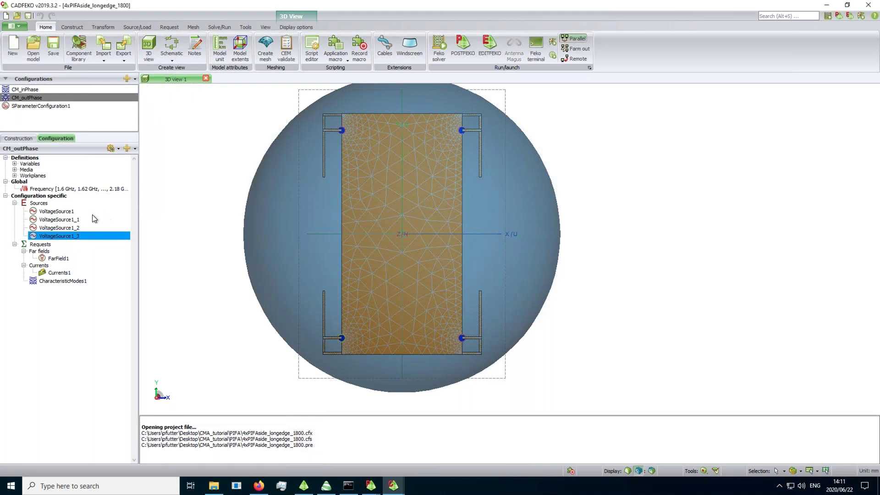
Step: Check the magnitude and phase of VoltageSource1 in the CM_outPhase configuration and close its settings without changes
double_click(92, 213)
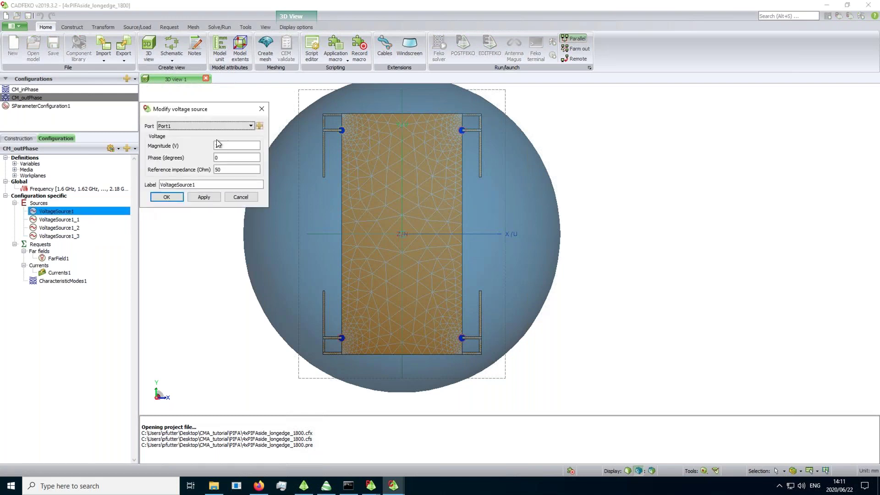
click(234, 157)
click(241, 197)
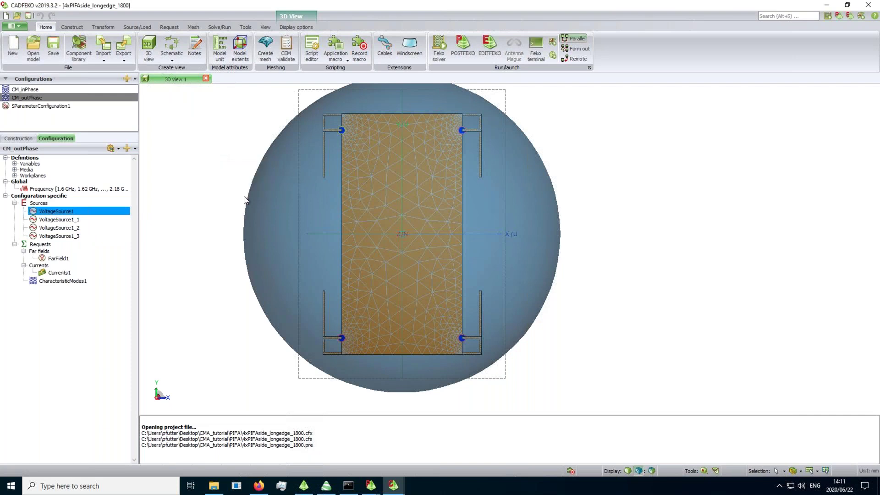